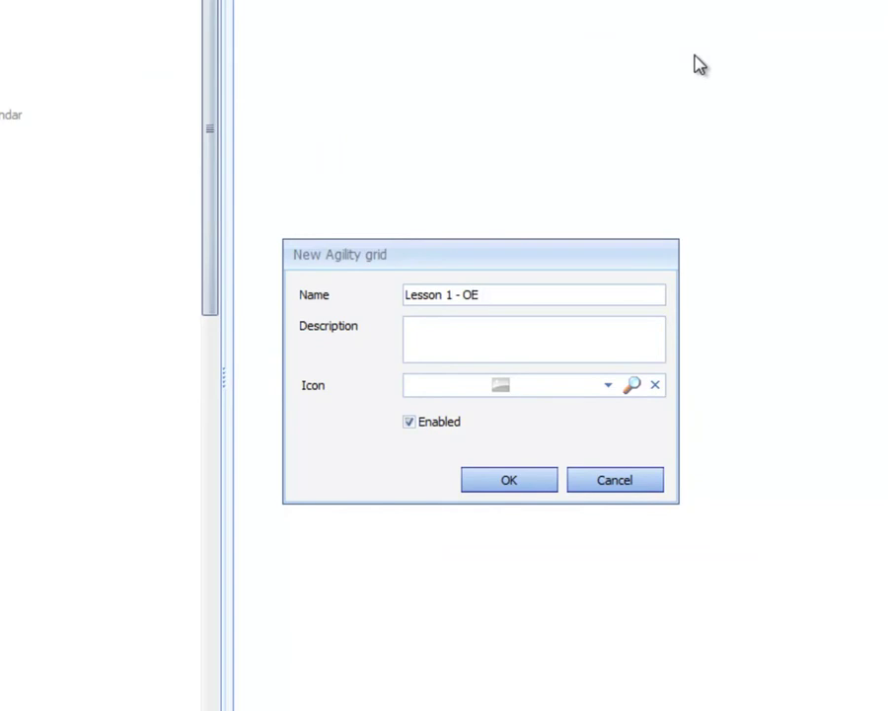
Step: Complete the new grid's name as "Lesson 1 - OE History View", describe it as "Building a Customer Search" and create it
{"action": "type", "text": "H"}
{"action": "type", "text": "istory "}
{"action": "type", "text": "Bi"}
{"action": "key", "text": "BackSpace"}
{"action": "key", "text": "BackSpace"}
{"action": "type", "text": "View"}
{"action": "key", "text": "Tab"}
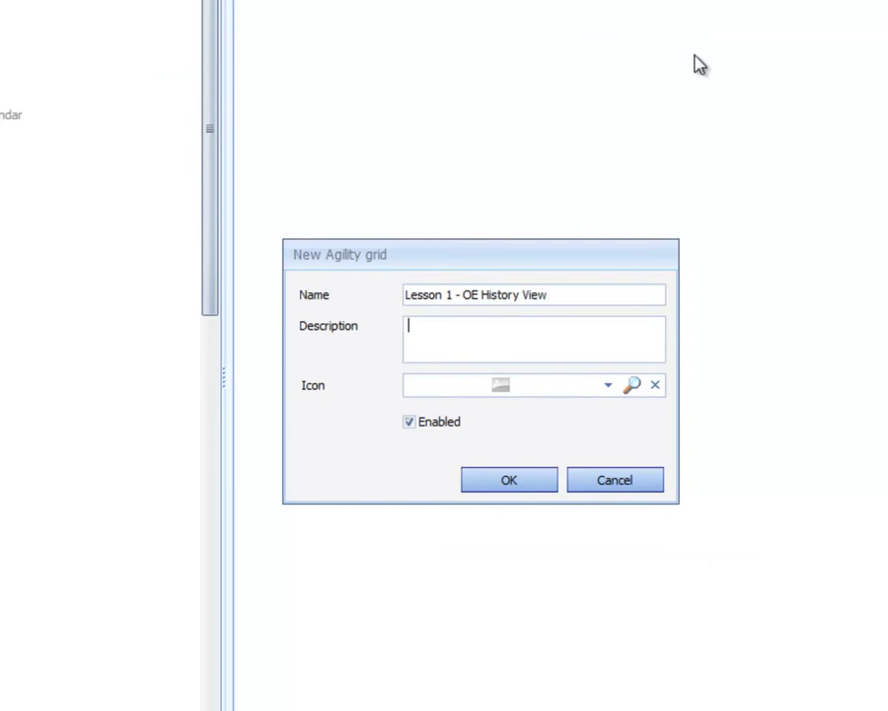
{"action": "type", "text": "Building a Customer Searc"}
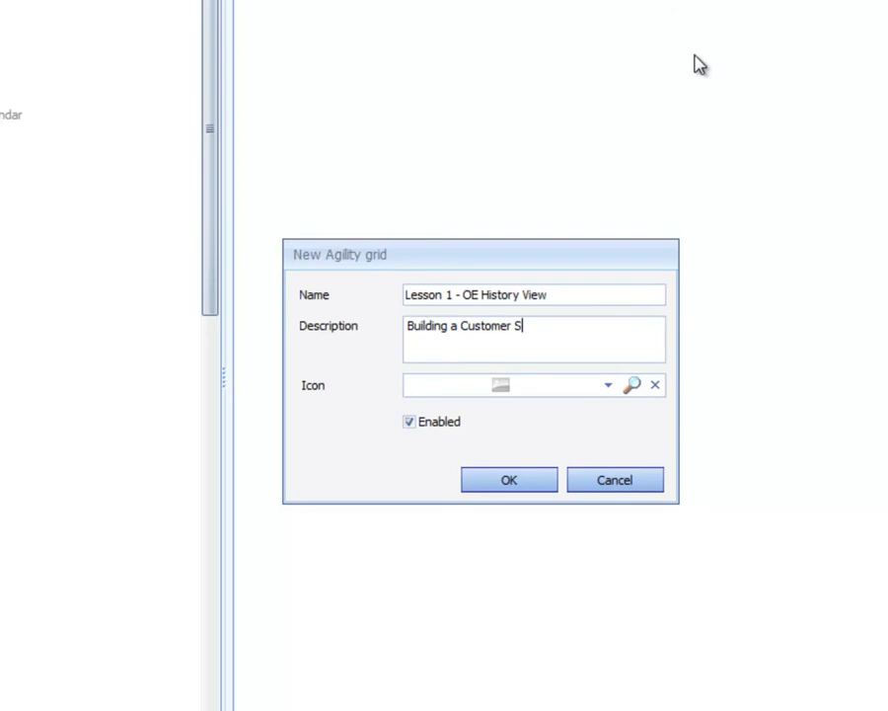
{"action": "type", "text": "h"}
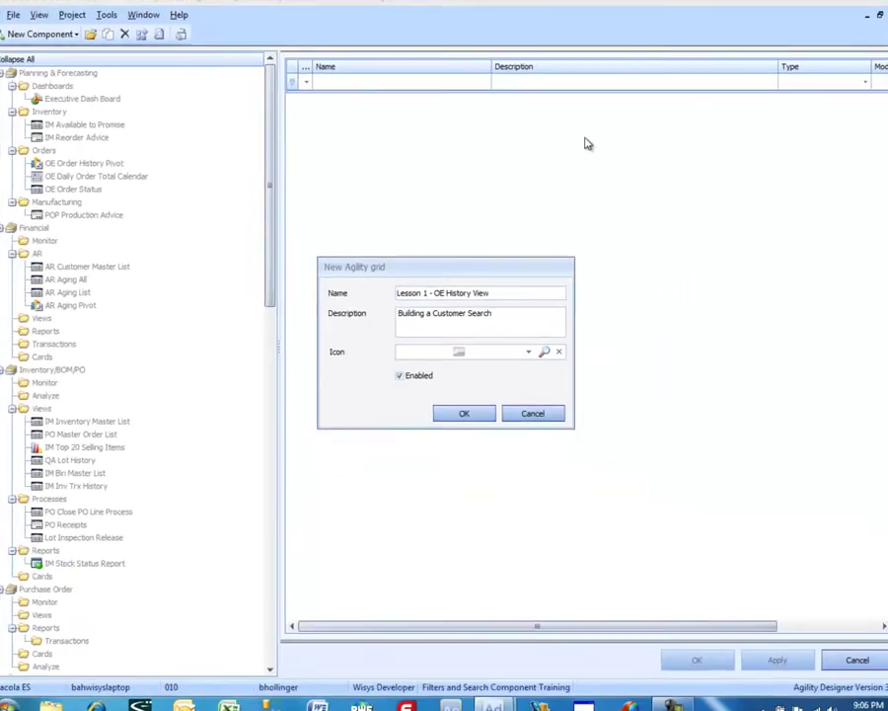
{"action": "left_click", "coordinate": [466, 409]}
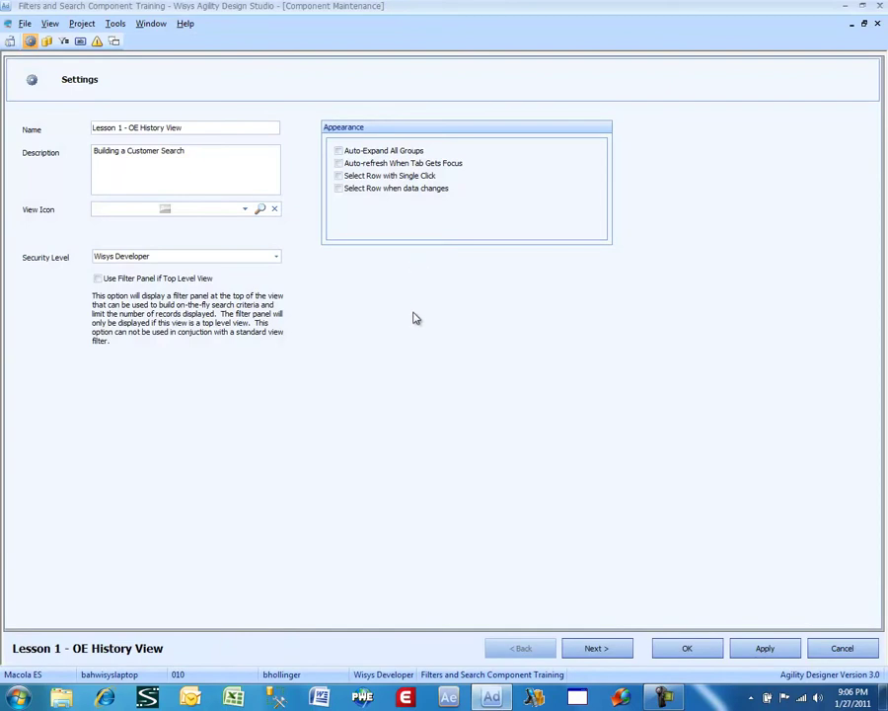
Step: Add the arcusfil_wv view as the data source in the grid's SQL statement
{"action": "left_click", "coordinate": [596, 648]}
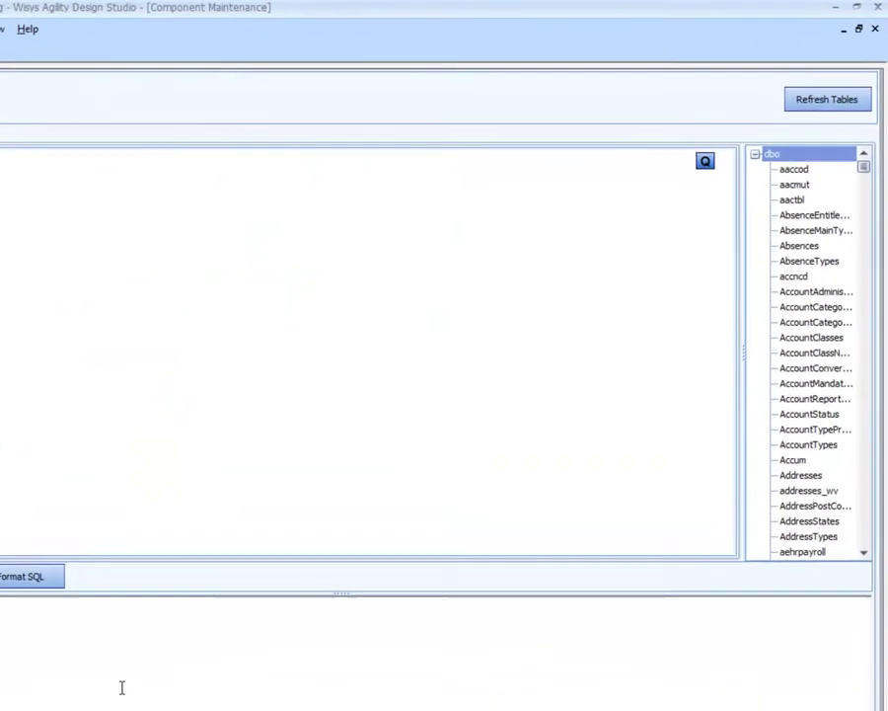
{"action": "left_click", "coordinate": [810, 533]}
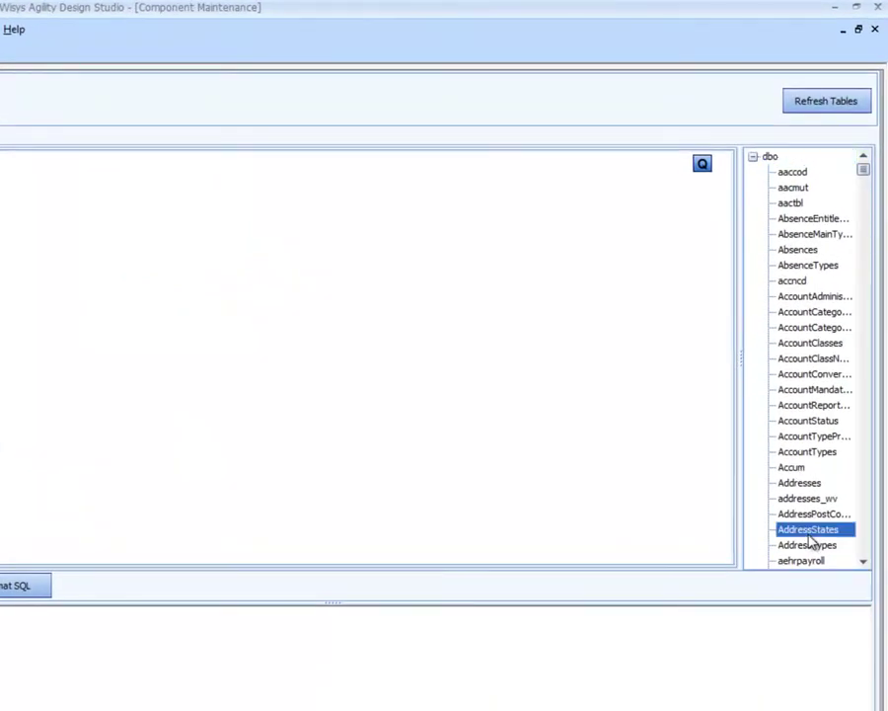
{"action": "key", "text": "Down"}
{"action": "key", "text": "Down"}
{"action": "key", "text": "Down"}
{"action": "key", "text": "Down"}
{"action": "key", "text": "Down"}
{"action": "key", "text": "Down"}
{"action": "key", "text": "Down"}
{"action": "key", "text": "Down"}
{"action": "key", "text": "Down"}
{"action": "key", "text": "Down"}
{"action": "key", "text": "Down"}
{"action": "key", "text": "Down"}
{"action": "key", "text": "Down"}
{"action": "key", "text": "Down"}
{"action": "key", "text": "Down"}
{"action": "key", "text": "Down"}
{"action": "key", "text": "Down"}
{"action": "key", "text": "Down"}
{"action": "key", "text": "Down"}
{"action": "key", "text": "Down"}
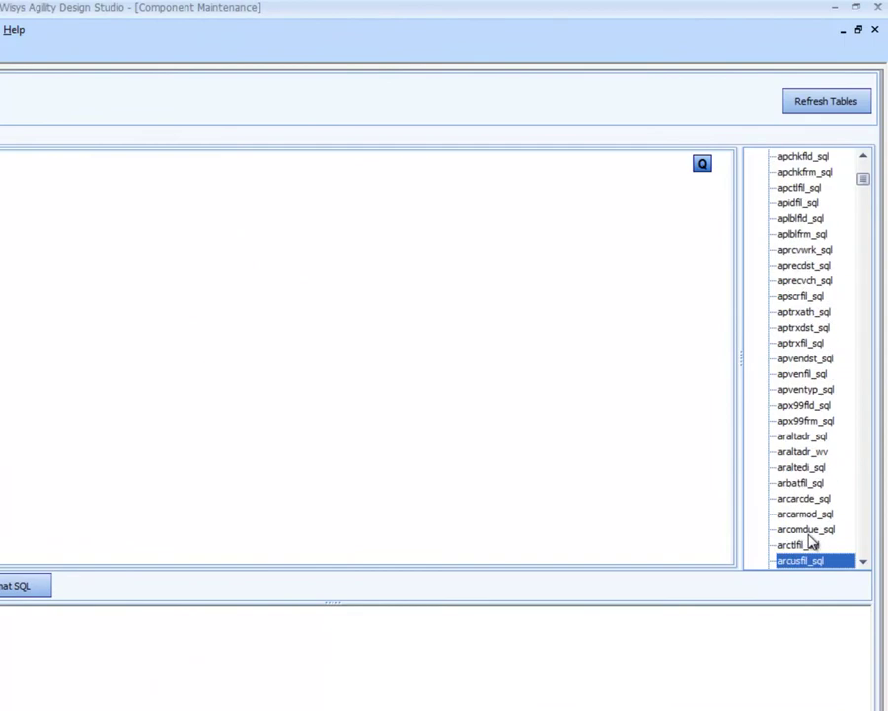
{"action": "key", "text": "Down"}
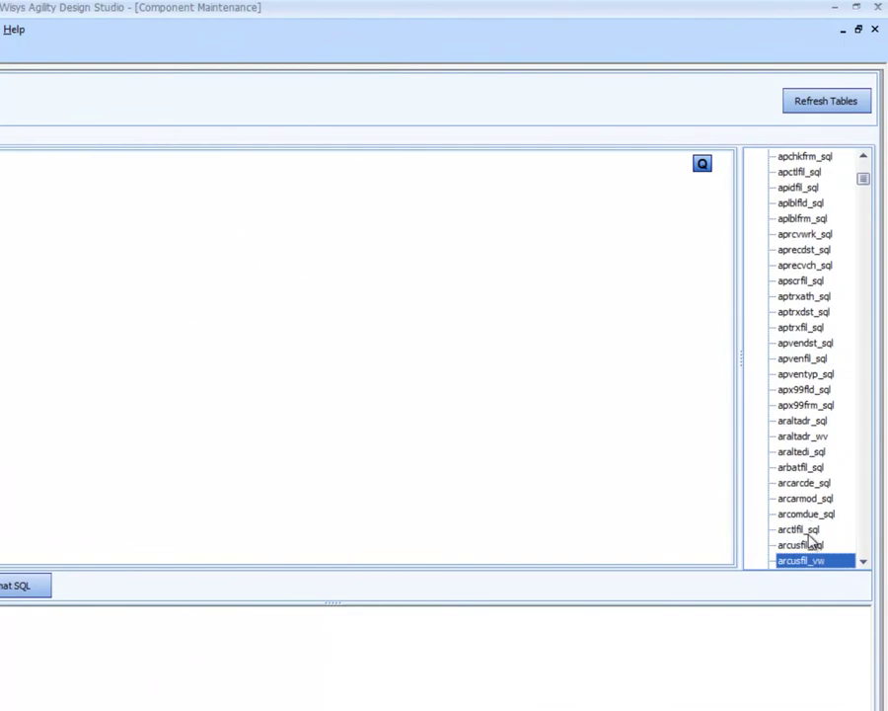
{"action": "key", "text": "Down"}
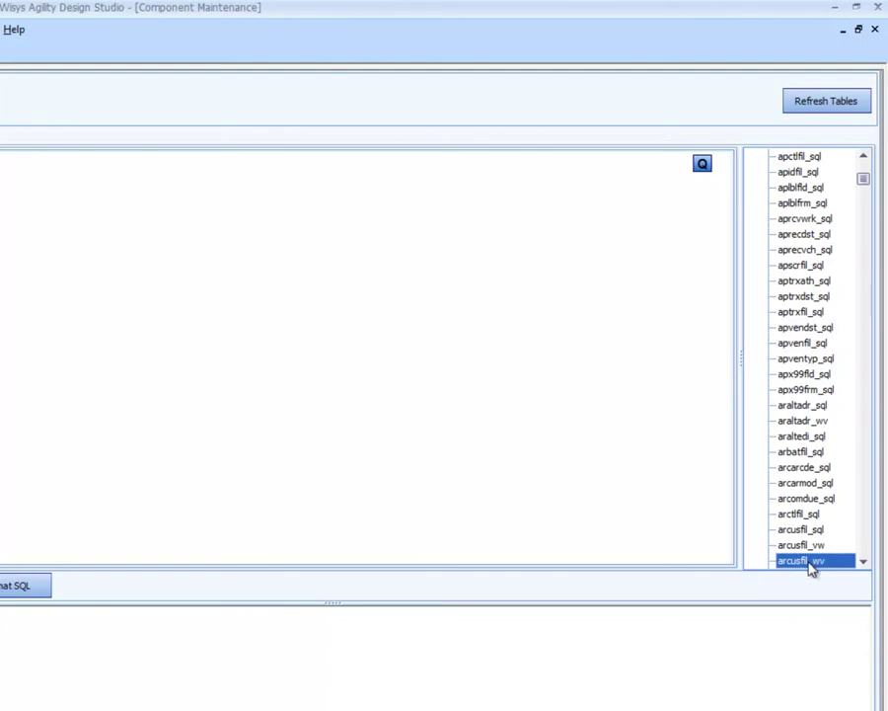
{"action": "double_click", "coordinate": [810, 562]}
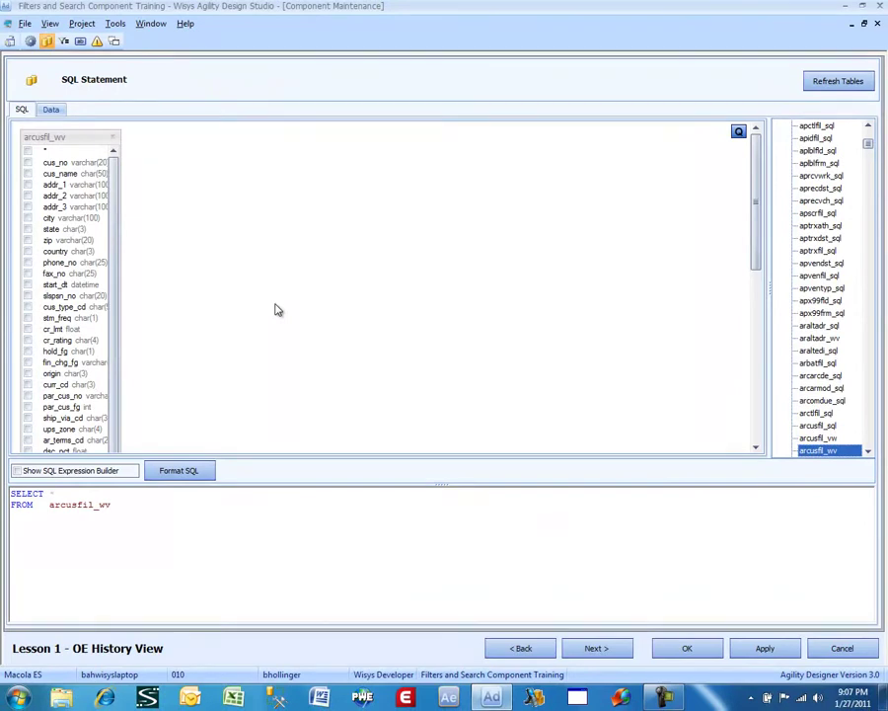
Step: Check the grid's filter columns page without adding a filter, and save the grid component
{"action": "left_click", "coordinate": [588, 647]}
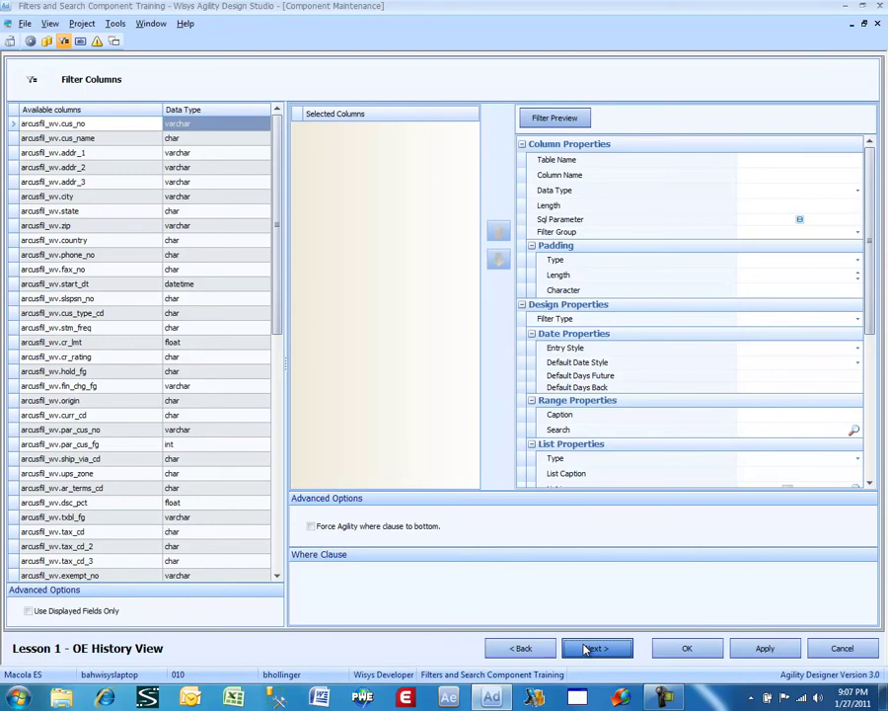
{"action": "left_click", "coordinate": [541, 648]}
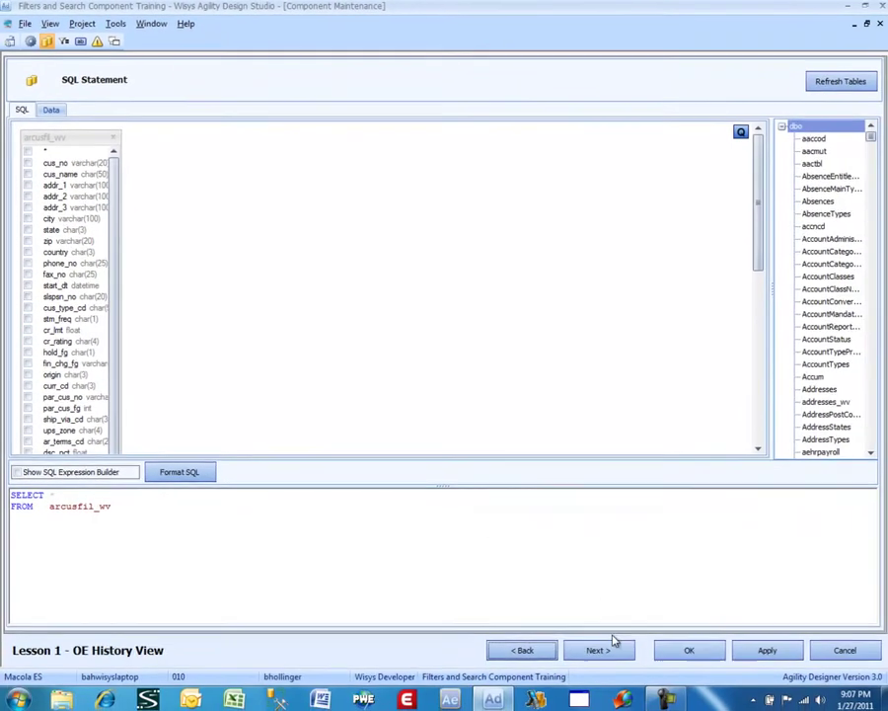
{"action": "left_click", "coordinate": [665, 658]}
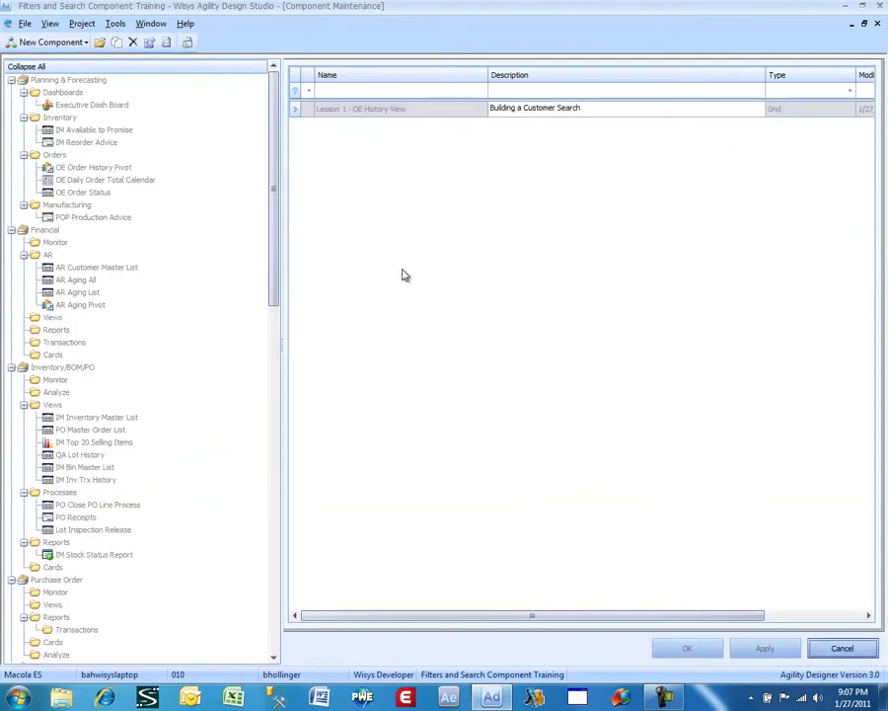
Step: Preview the Lesson 1 - OE History View grid with auto-formatted column headings and widths, and close the preview
{"action": "right_click", "coordinate": [394, 111]}
{"action": "left_click", "coordinate": [404, 115]}
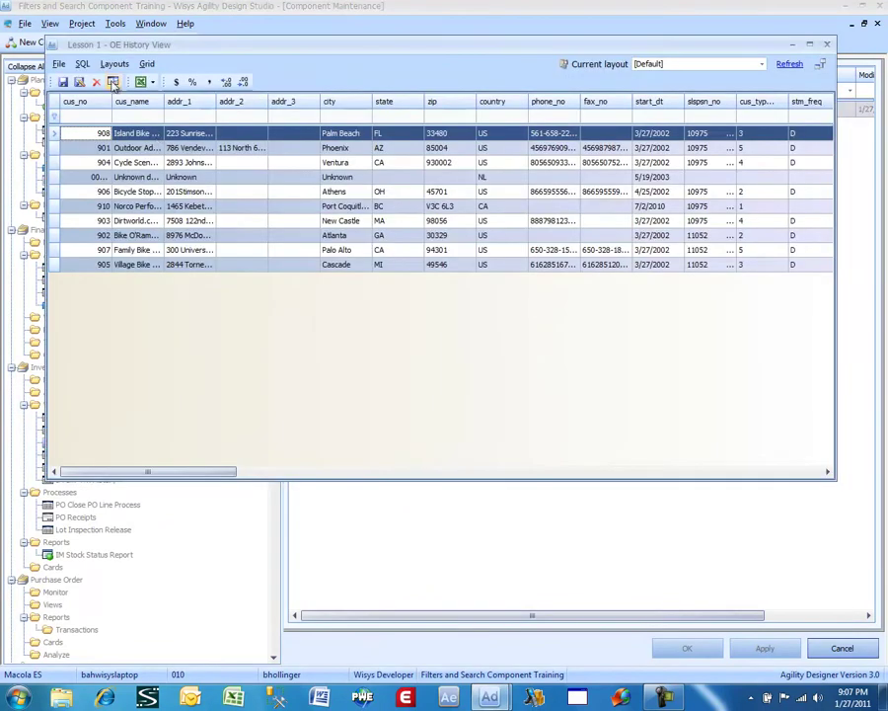
{"action": "left_click", "coordinate": [113, 83]}
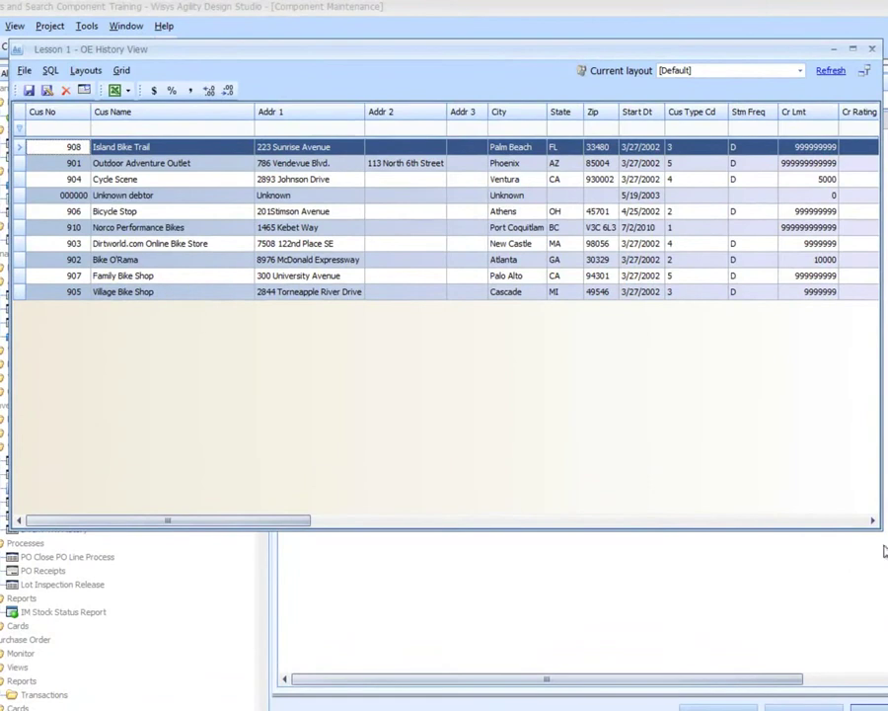
{"action": "left_click_drag", "start_coordinate": [881, 526], "coordinate": [801, 443]}
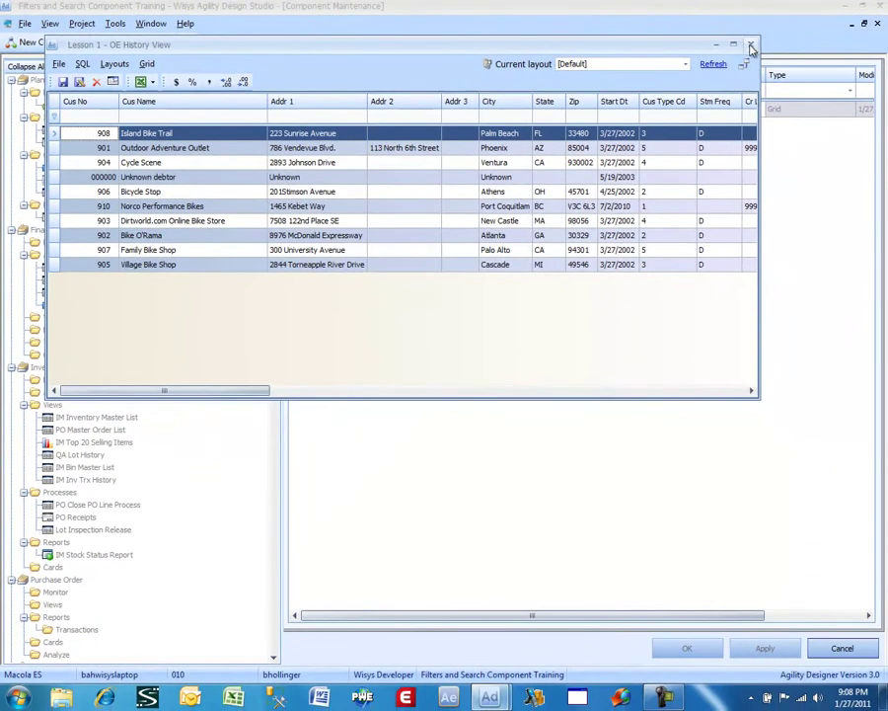
{"action": "left_click", "coordinate": [751, 47]}
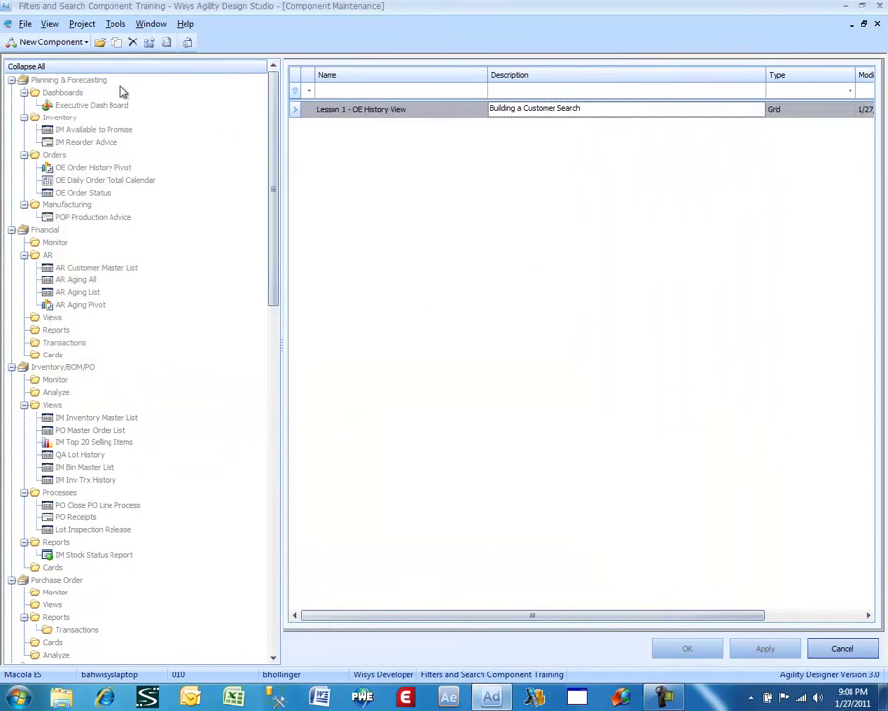
Step: Create a data query component named "Lesson 1.1 - OE History View" with the description "Building a Customer Validation"
{"action": "left_click", "coordinate": [50, 43]}
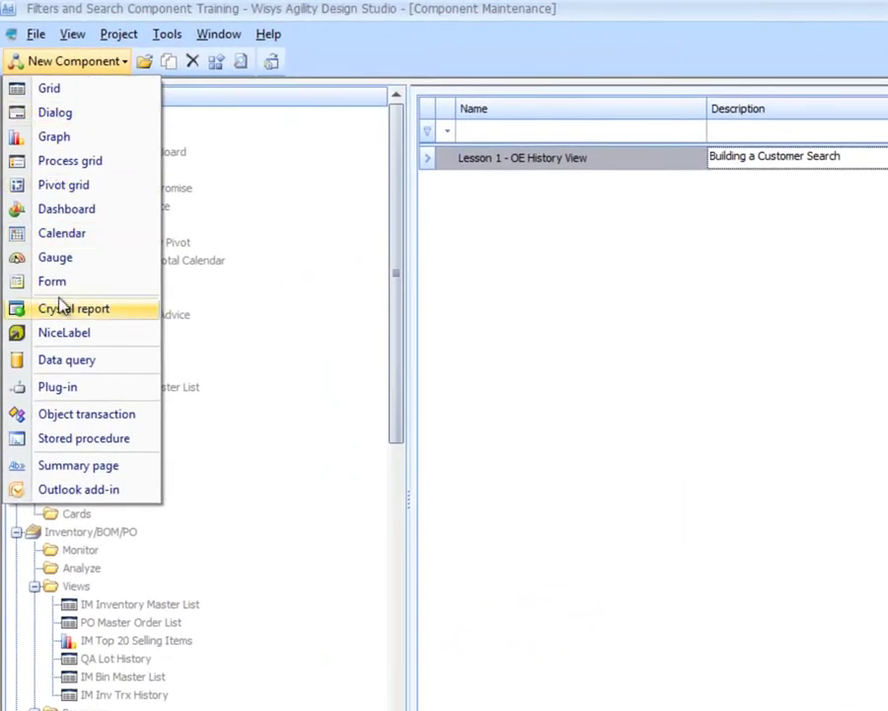
{"action": "left_click", "coordinate": [66, 361]}
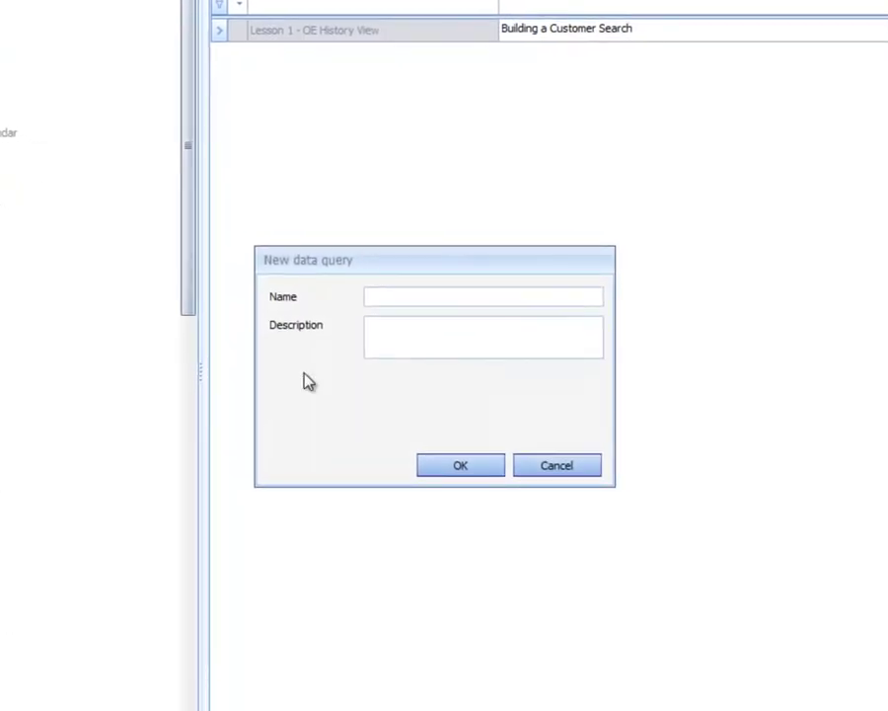
{"action": "type", "text": "Lesson 1.1"}
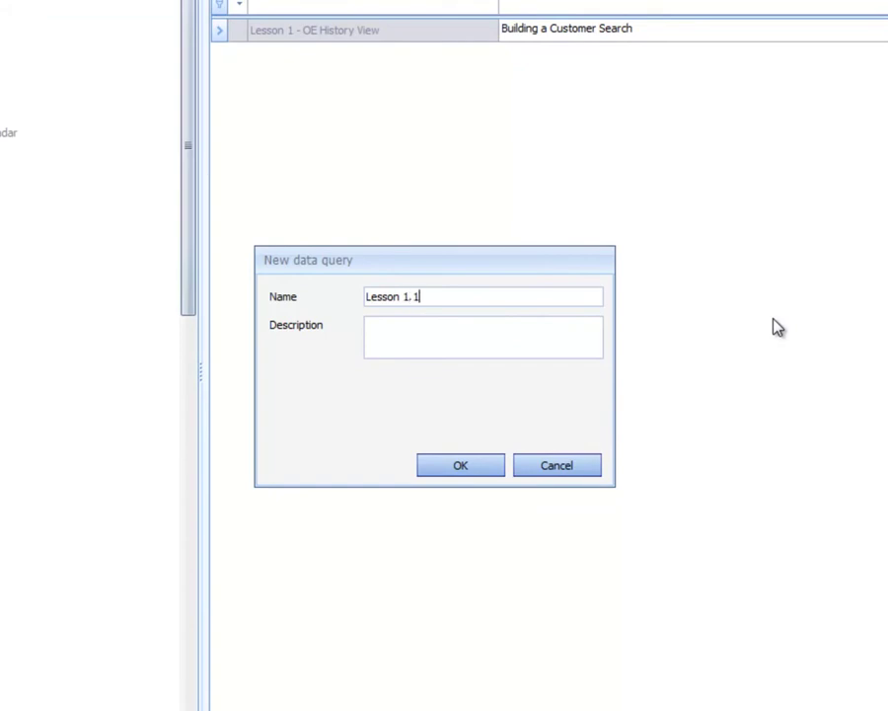
{"action": "type", "text": " -"}
{"action": "type", "text": "OE History View"}
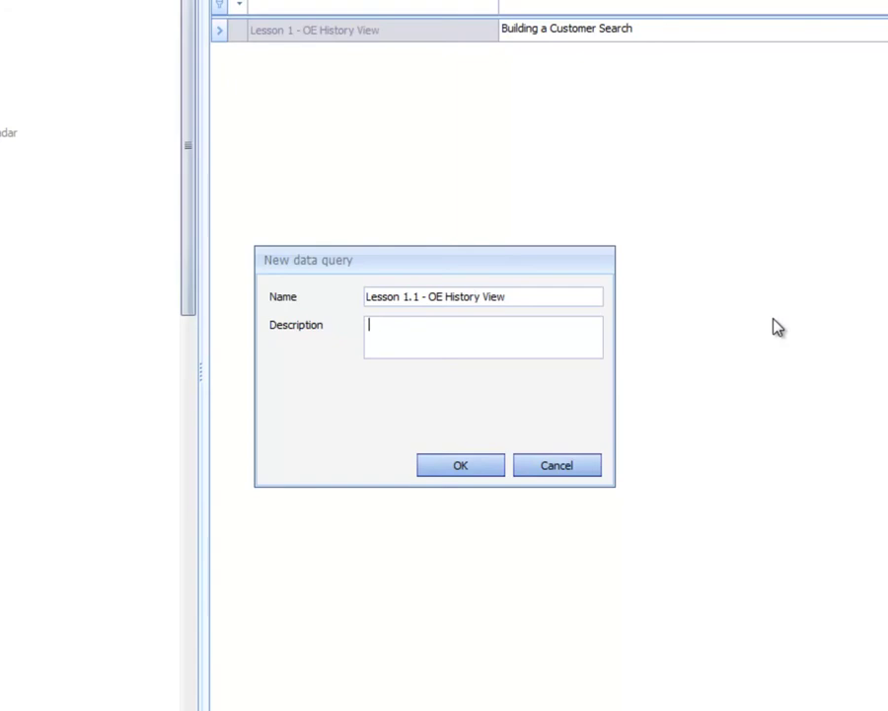
{"action": "type", "text": "Building a Customer Val"}
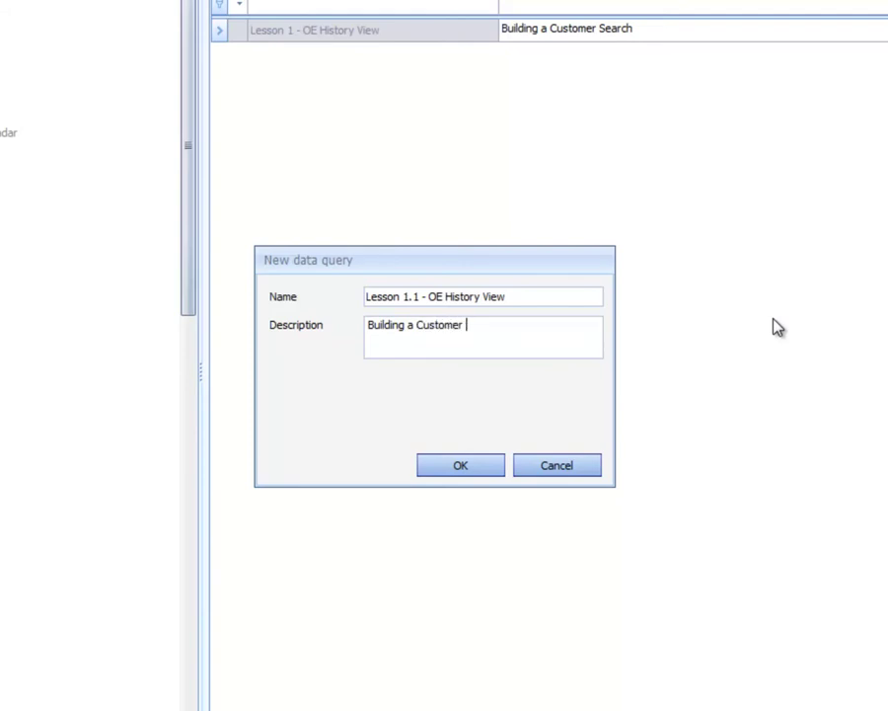
{"action": "type", "text": "idation"}
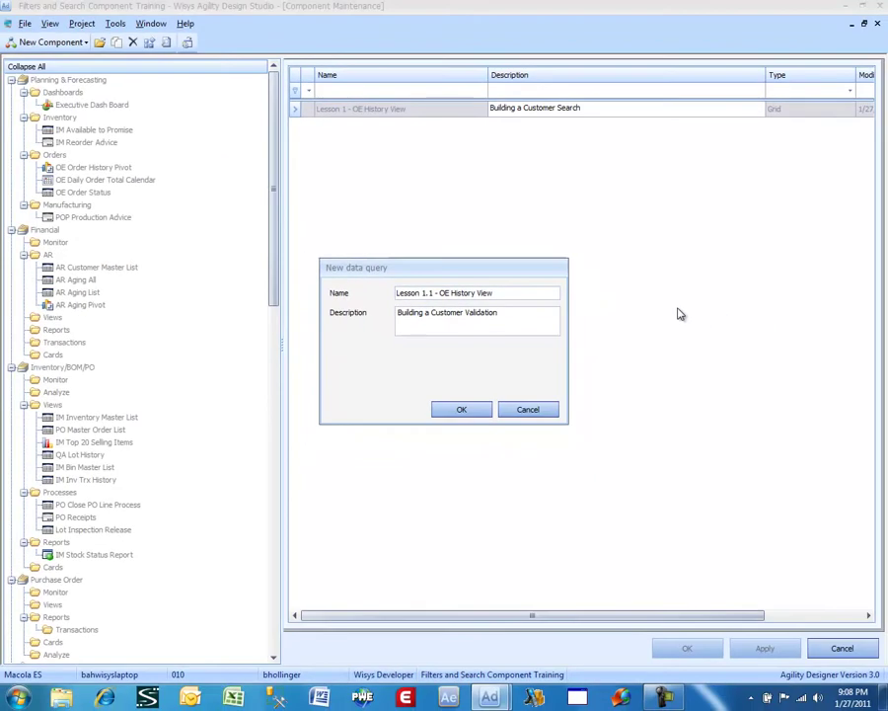
{"action": "left_click", "coordinate": [459, 409]}
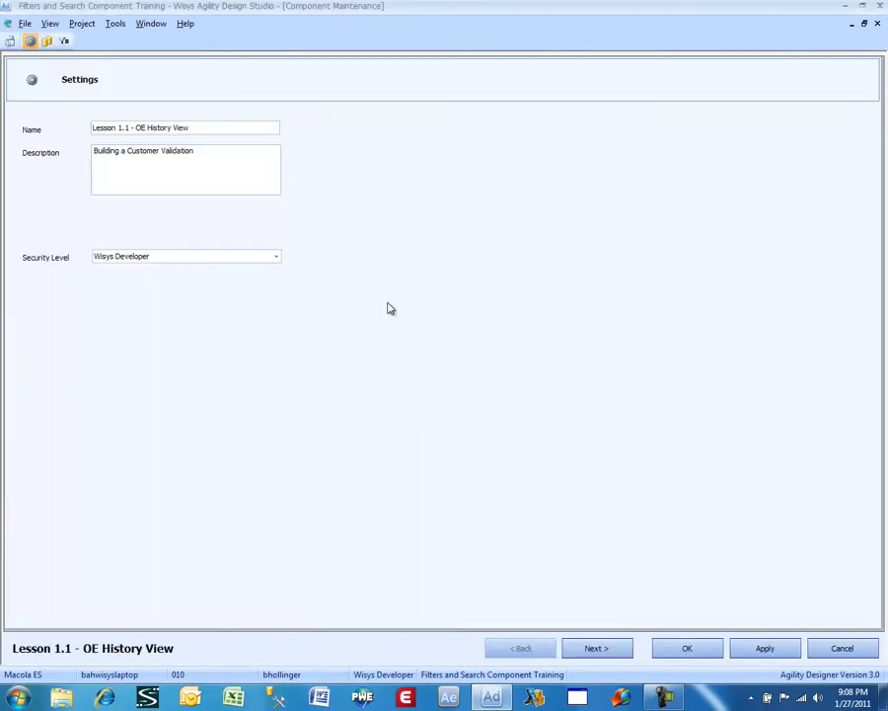
Step: Add the arcusfil_wv view as the data source in the data query's SQL statement
{"action": "left_click", "coordinate": [624, 648]}
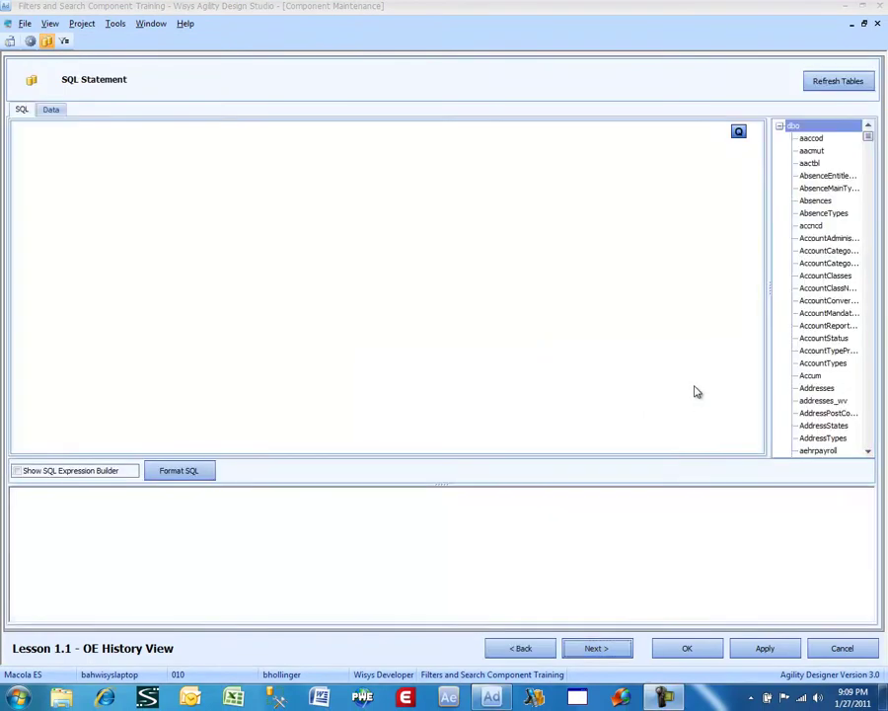
{"action": "left_click", "coordinate": [820, 402]}
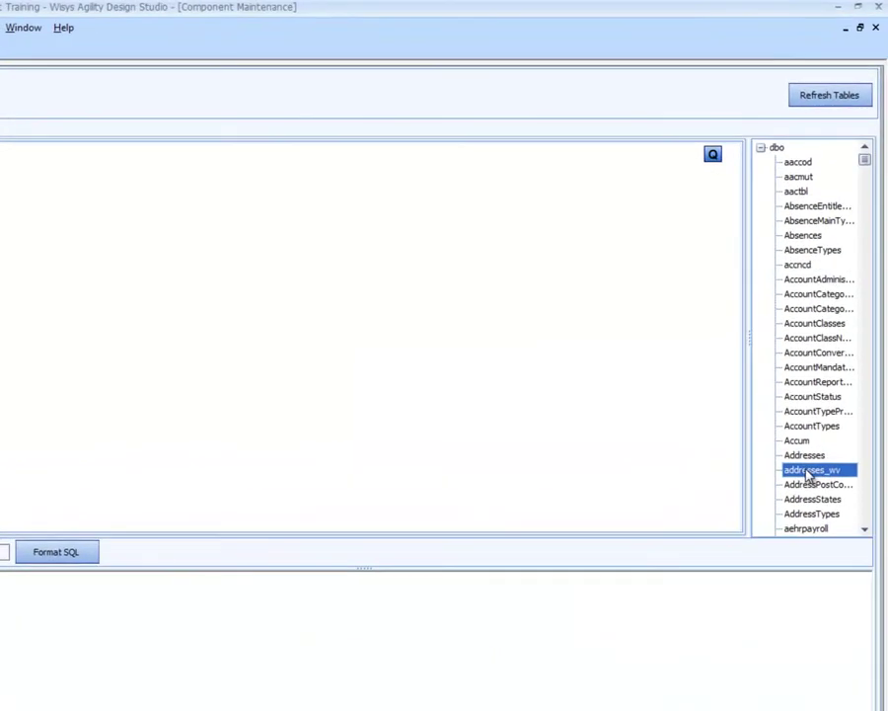
{"action": "key", "text": "Down"}
{"action": "key", "text": "Down"}
{"action": "key", "text": "Down"}
{"action": "key", "text": "Down"}
{"action": "key", "text": "Down"}
{"action": "key", "text": "Down"}
{"action": "key", "text": "Down"}
{"action": "key", "text": "Down"}
{"action": "key", "text": "Down"}
{"action": "key", "text": "Down"}
{"action": "key", "text": "Down"}
{"action": "key", "text": "Down"}
{"action": "key", "text": "Down"}
{"action": "key", "text": "Down"}
{"action": "key", "text": "Down"}
{"action": "key", "text": "Down"}
{"action": "key", "text": "Down"}
{"action": "key", "text": "Down"}
{"action": "key", "text": "Down"}
{"action": "key", "text": "Down"}
{"action": "key", "text": "Down"}
{"action": "key", "text": "Down"}
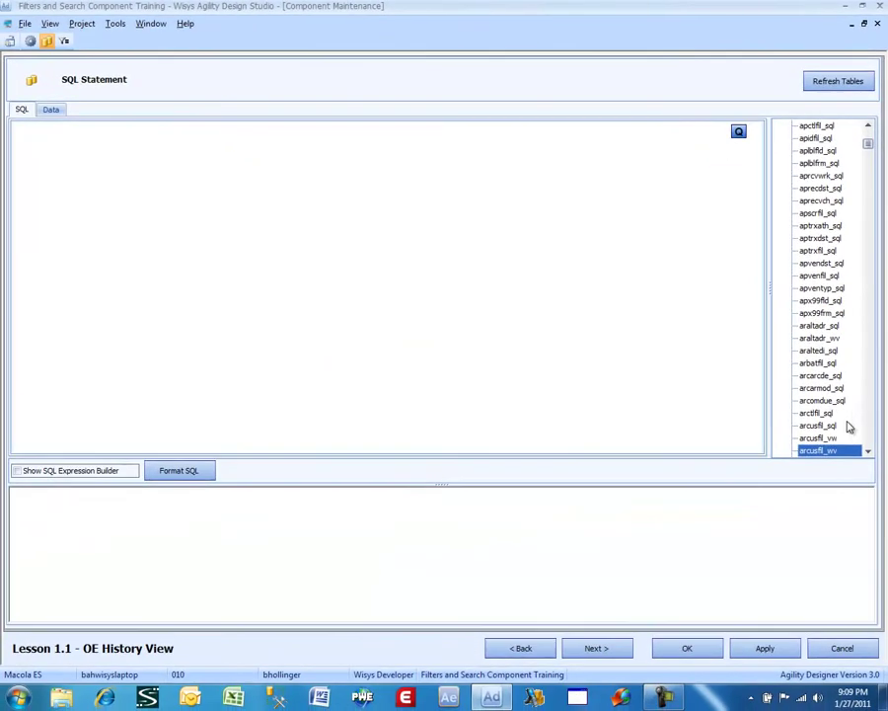
{"action": "double_click", "coordinate": [827, 452]}
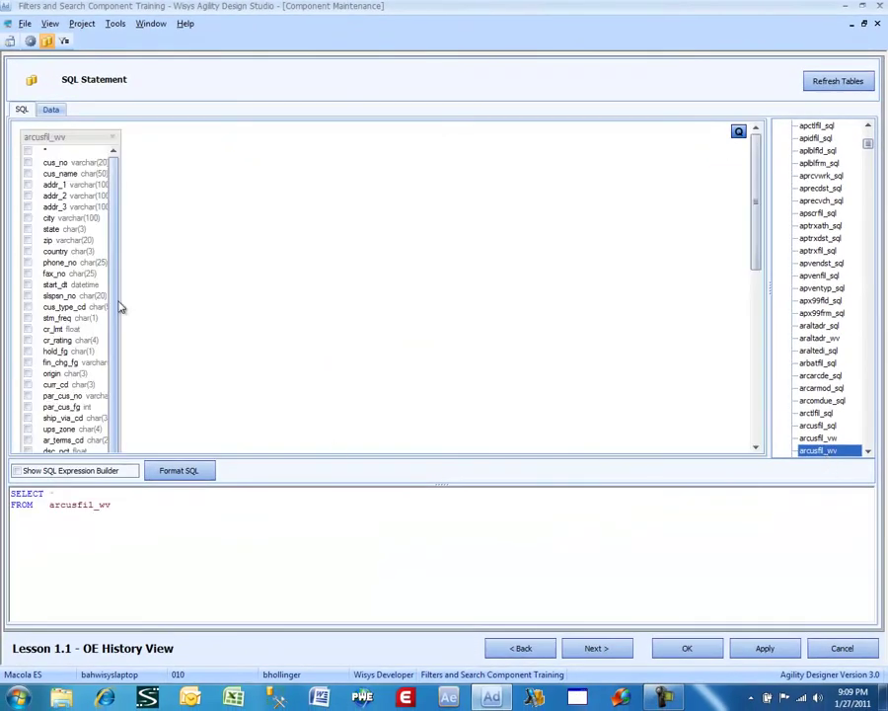
Step: Include the arcusfil_wv columns cus_no, cus_name, addr_1, addr_2, addr_3, city, state, zip and country in the query
{"action": "left_click", "coordinate": [27, 162]}
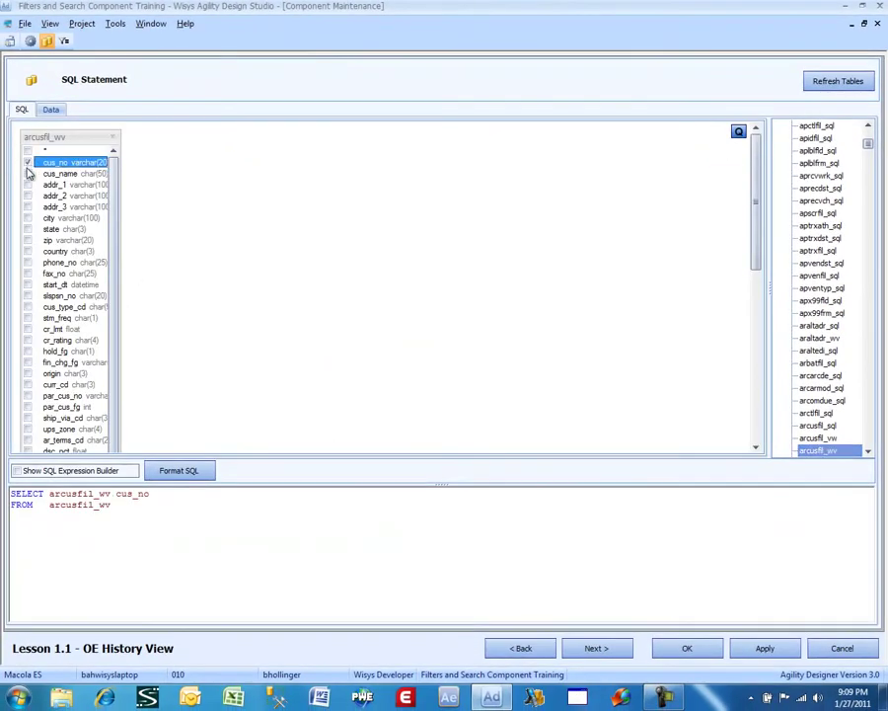
{"action": "key", "text": "Down"}
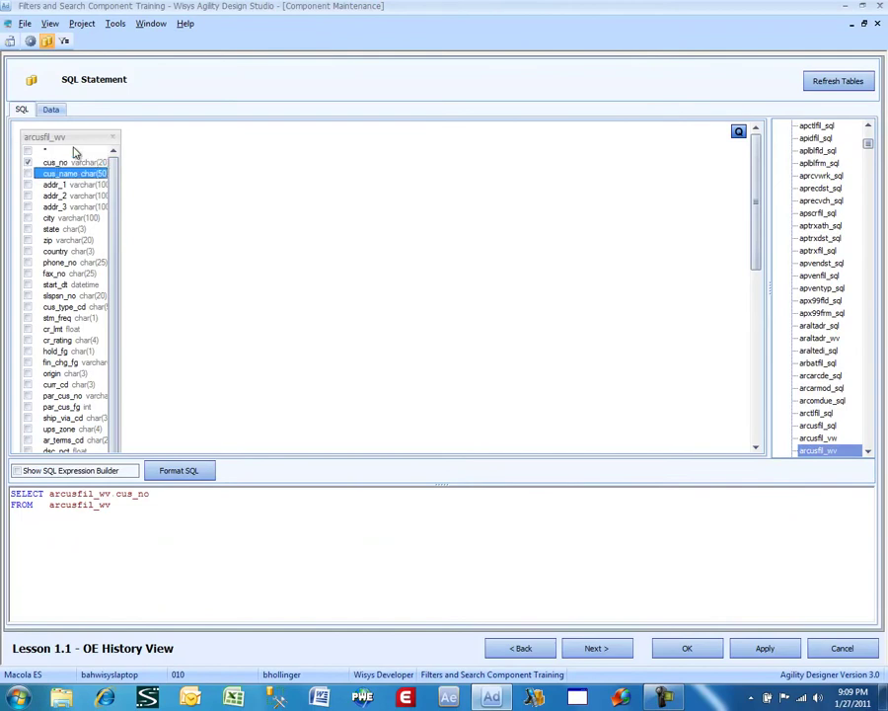
{"action": "key", "text": "space"}
{"action": "key", "text": "Down"}
{"action": "key", "text": "space"}
{"action": "key", "text": "Down"}
{"action": "key", "text": "space"}
{"action": "key", "text": "Down"}
{"action": "key", "text": "space"}
{"action": "key", "text": "Down"}
{"action": "key", "text": "space"}
{"action": "key", "text": "Down"}
{"action": "key", "text": "space"}
{"action": "key", "text": "Down"}
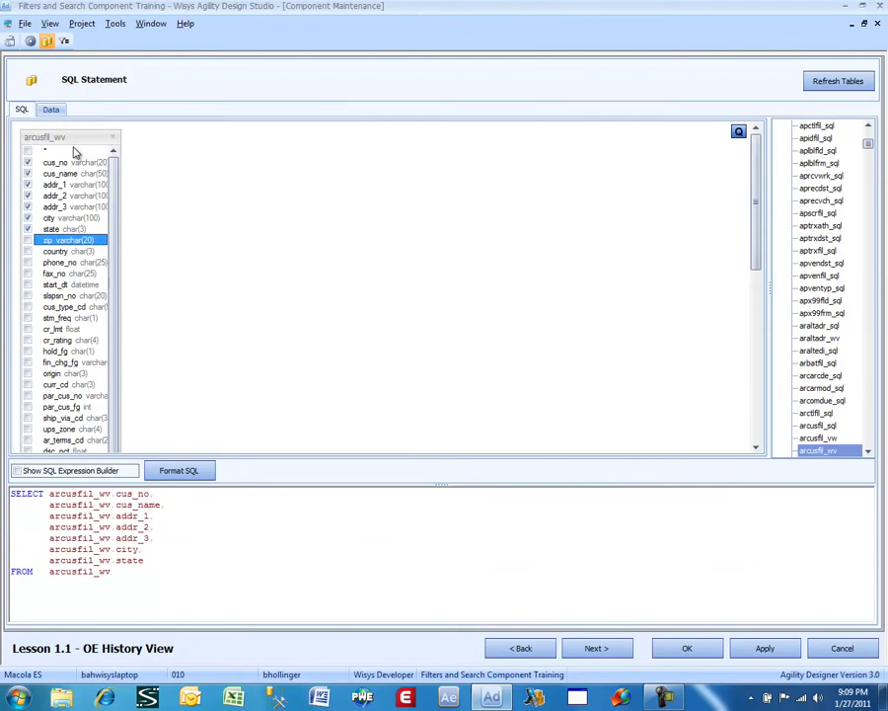
{"action": "key", "text": "space"}
{"action": "key", "text": "Down"}
{"action": "key", "text": "space"}
{"action": "key", "text": "Down"}
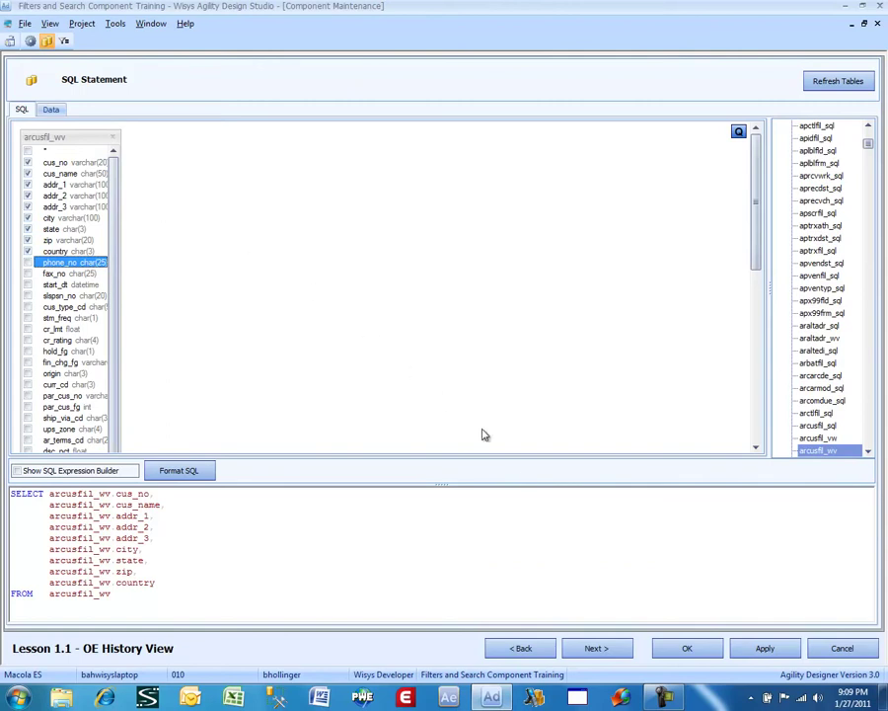
Step: Add arcusfil_wv.cus_no as a filter column with the Single value filter type and save the data query
{"action": "left_click", "coordinate": [596, 648]}
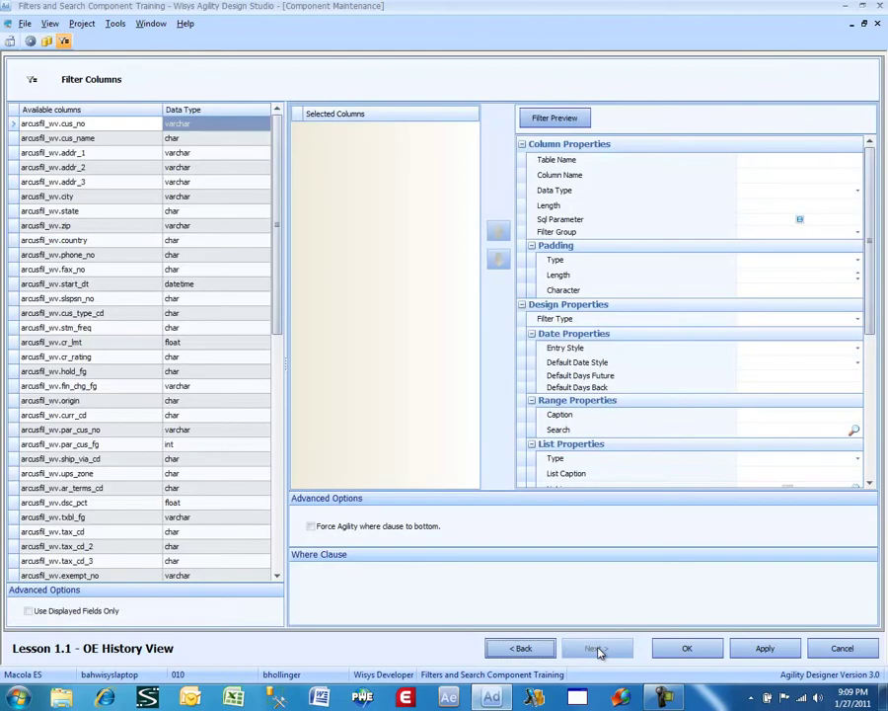
{"action": "double_click", "coordinate": [86, 127]}
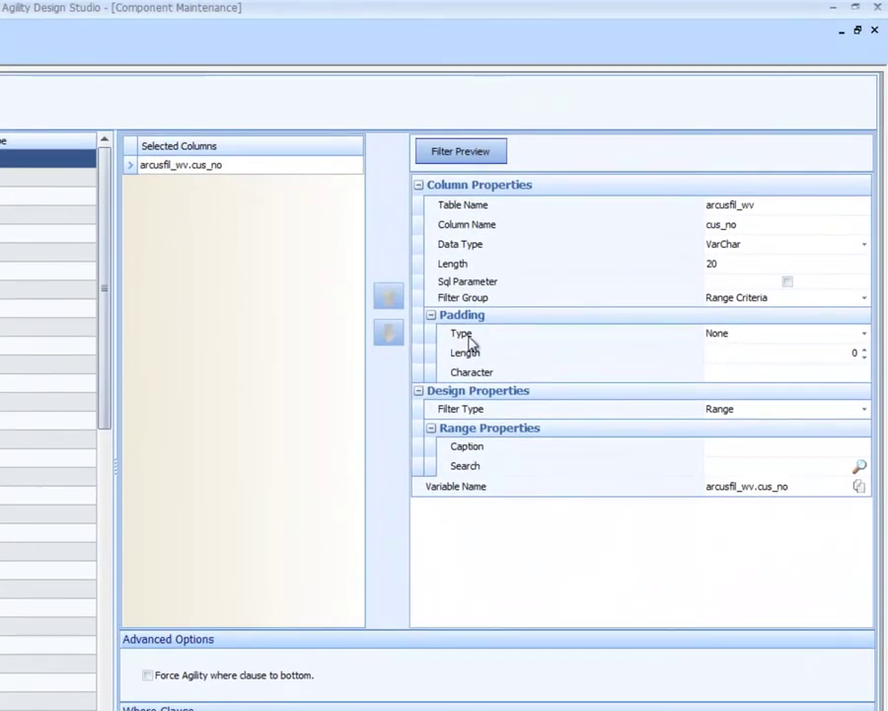
{"action": "left_click", "coordinate": [727, 410]}
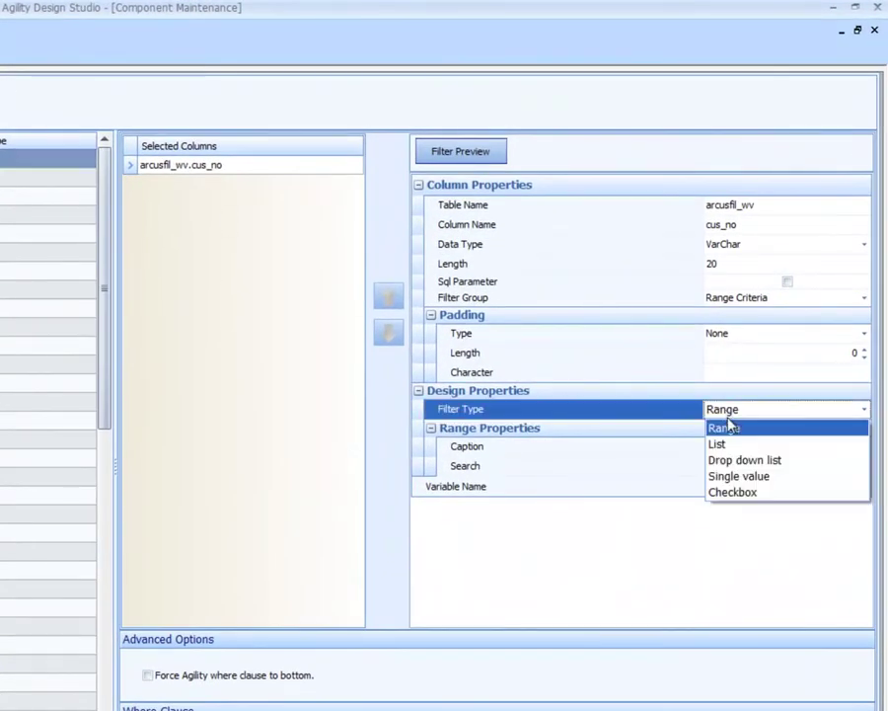
{"action": "left_click", "coordinate": [732, 476]}
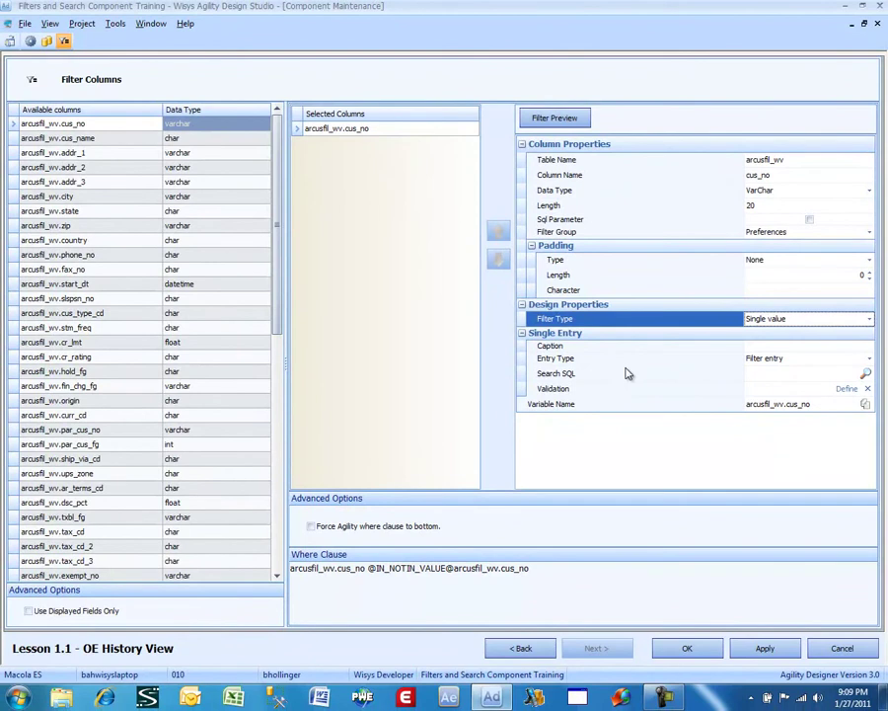
{"action": "left_click", "coordinate": [688, 648]}
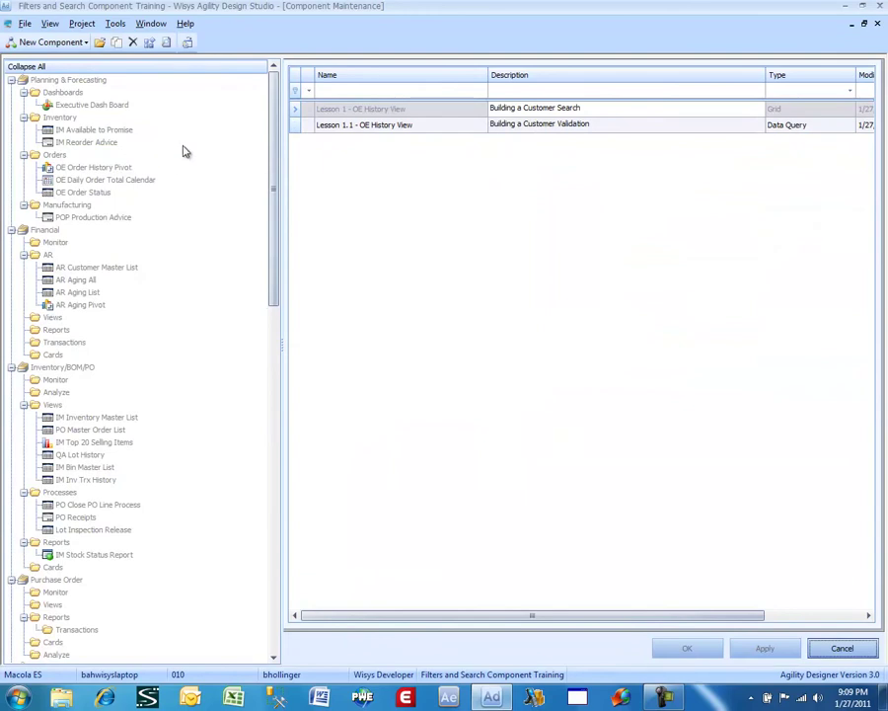
Step: Start a new grid component named "Lesson 1.2 - OE History View" with the description "Building the Oehistory Grid Range and Single Value Filters"
{"action": "left_click", "coordinate": [46, 46]}
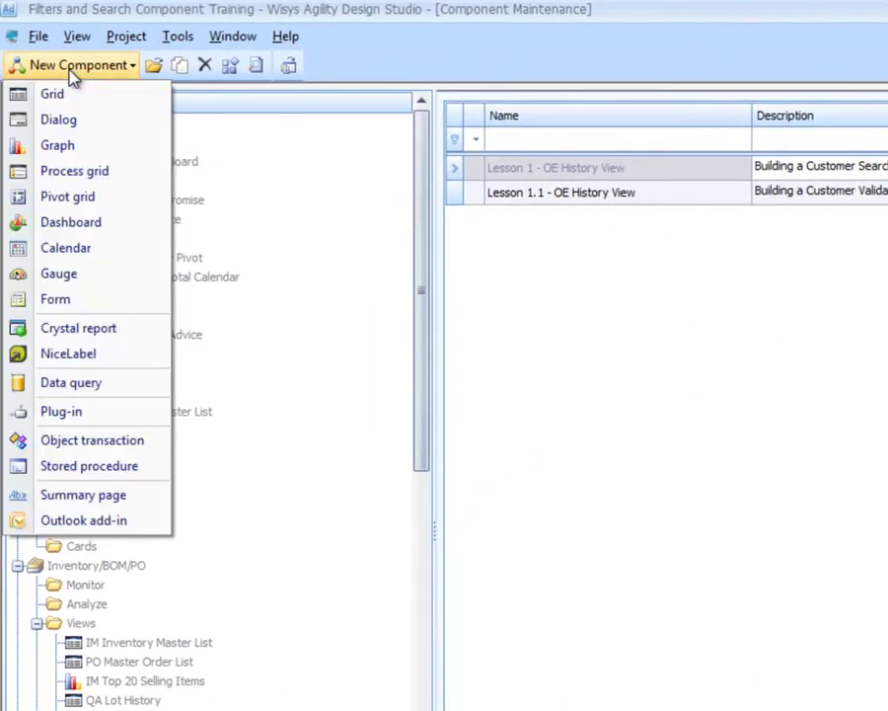
{"action": "left_click", "coordinate": [55, 95]}
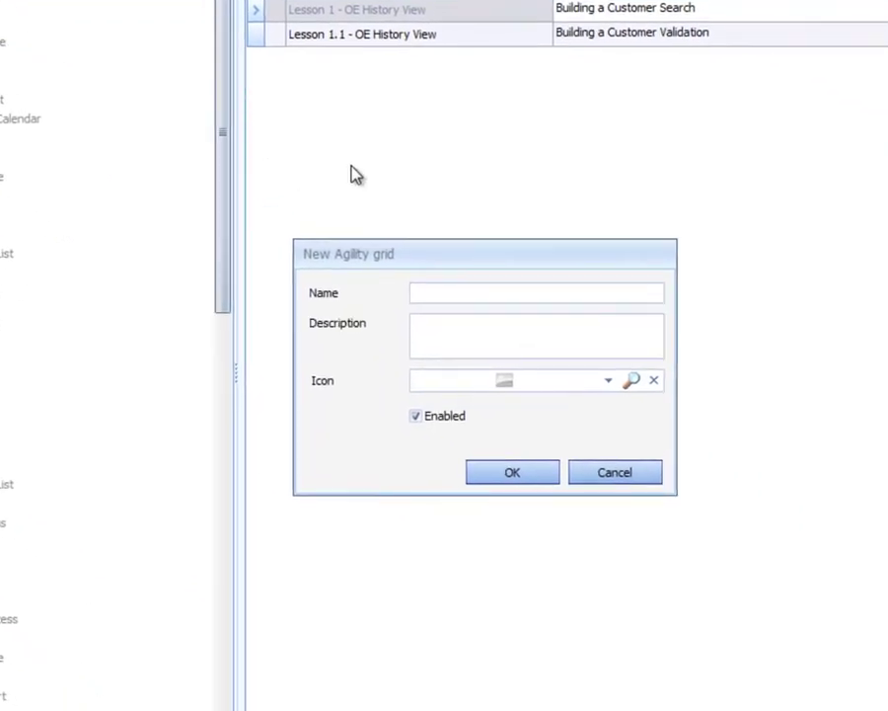
{"action": "type", "text": "Lesson 1.2 - OE History View"}
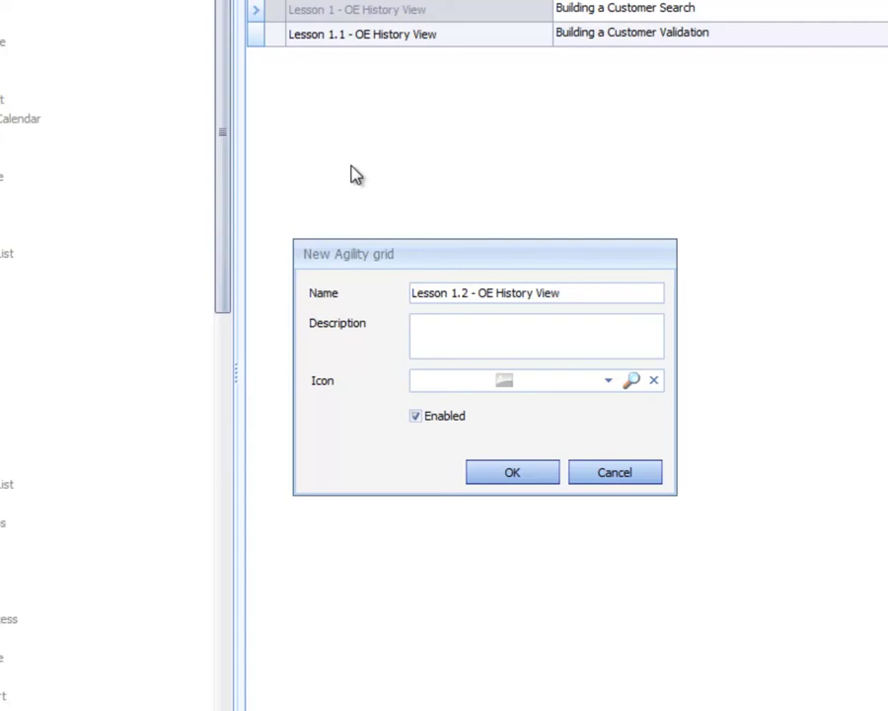
{"action": "type", "text": "Building the Oe"}
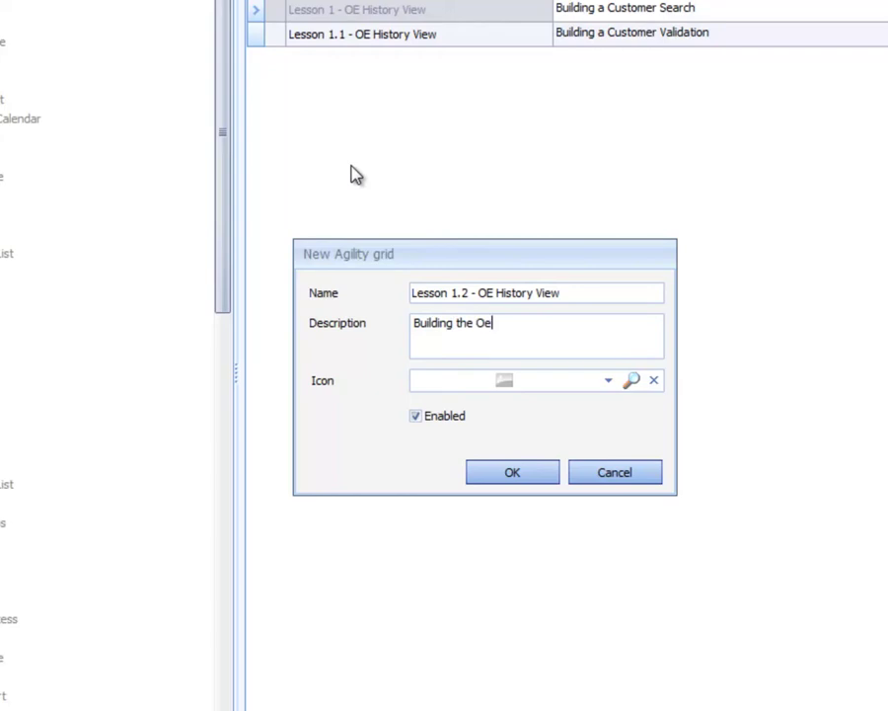
{"action": "type", "text": "ehistory Grid Ran"}
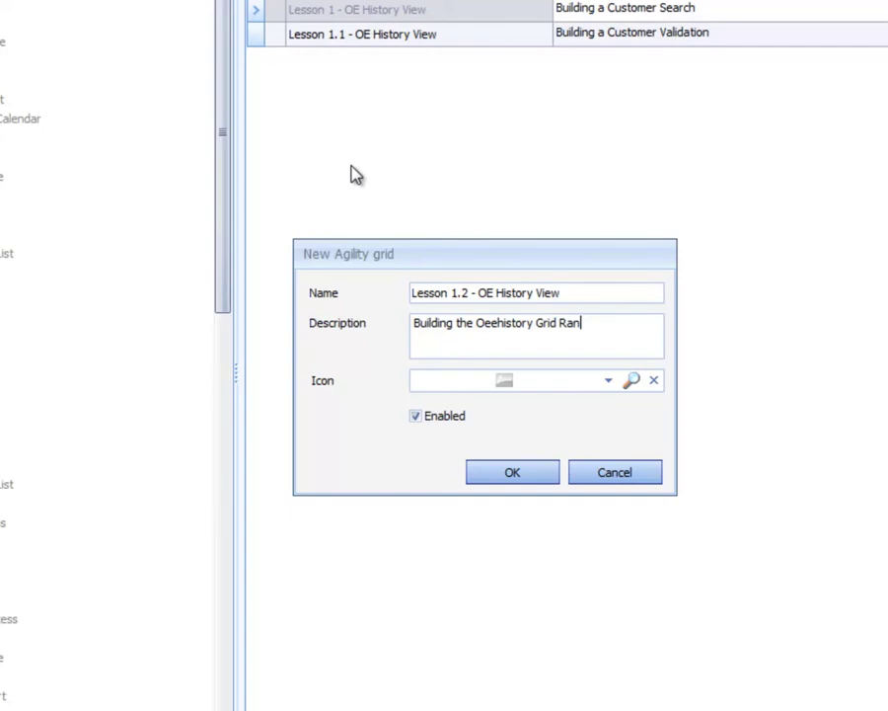
{"action": "type", "text": "ge and Single Valu"}
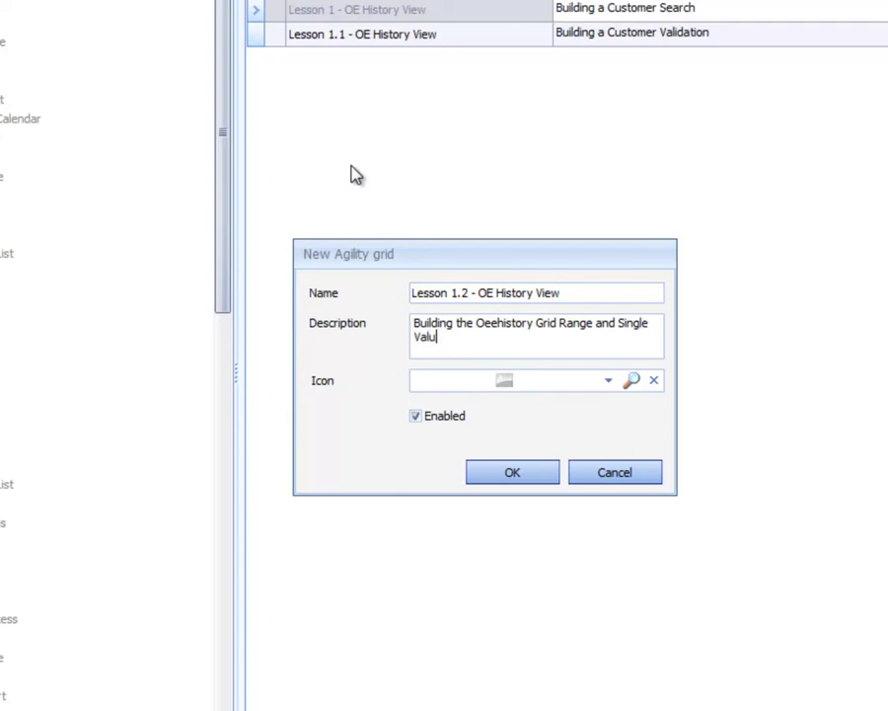
{"action": "type", "text": "e Filters"}
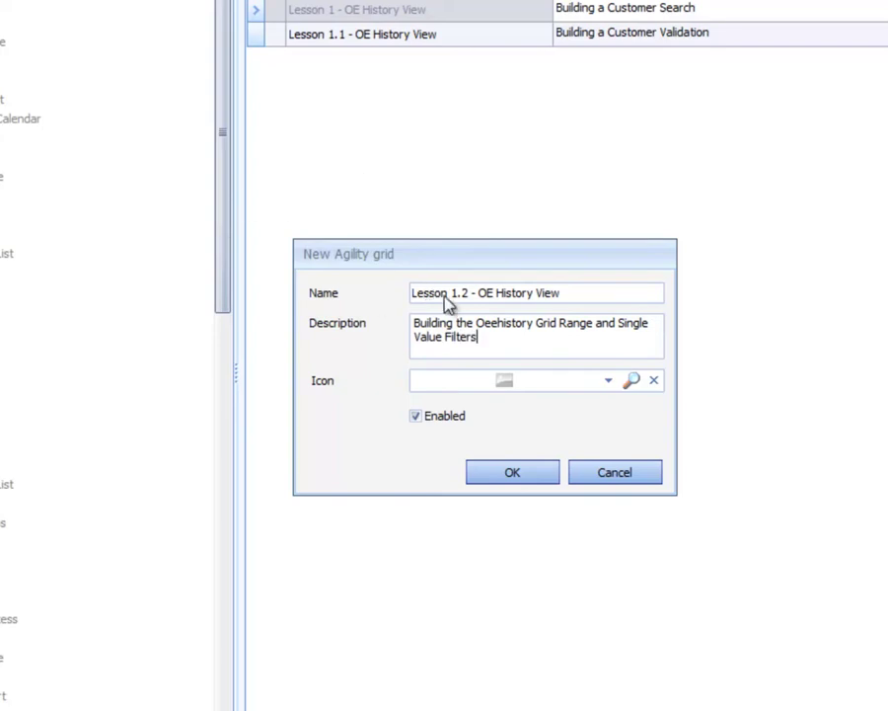
{"action": "left_click", "coordinate": [492, 322]}
{"action": "key", "text": "BackSpace"}
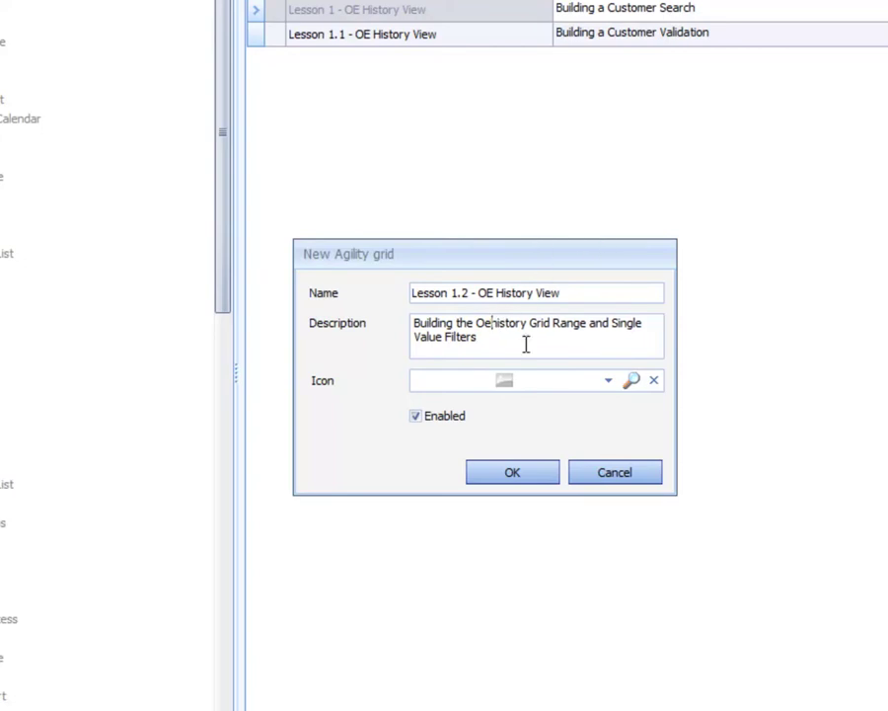
Step: Assign the View icon to the new grid component and create it
{"action": "left_click", "coordinate": [547, 391]}
{"action": "left_click", "coordinate": [548, 391]}
{"action": "left_click", "coordinate": [608, 381]}
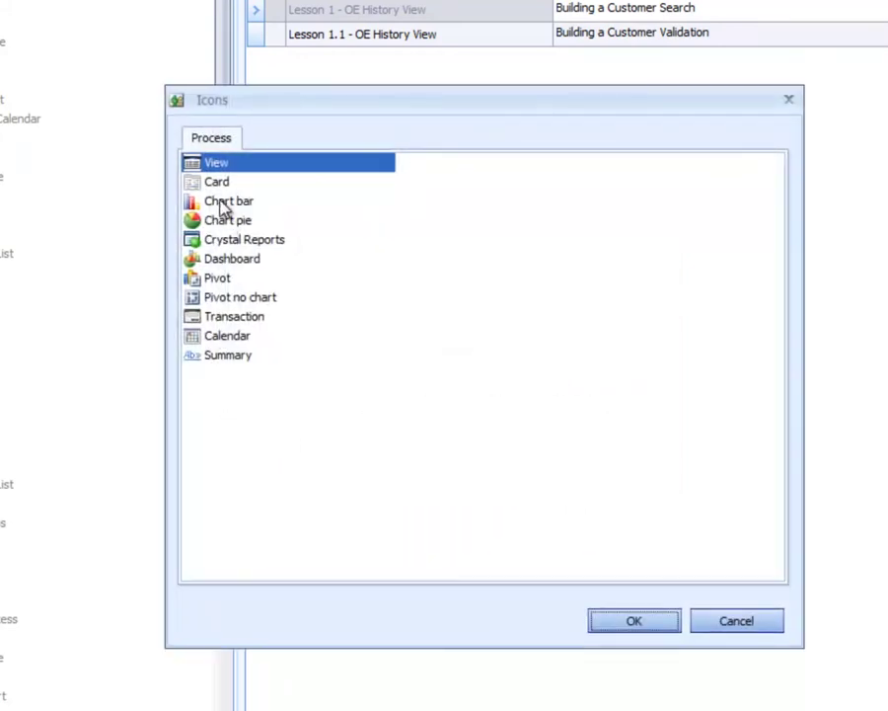
{"action": "double_click", "coordinate": [217, 164]}
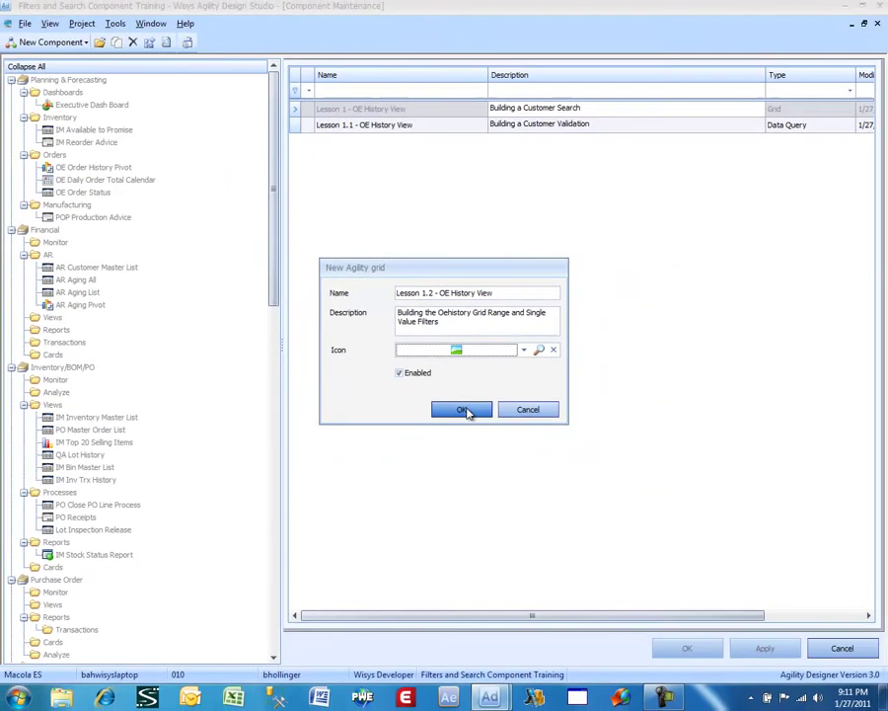
{"action": "left_click", "coordinate": [465, 411]}
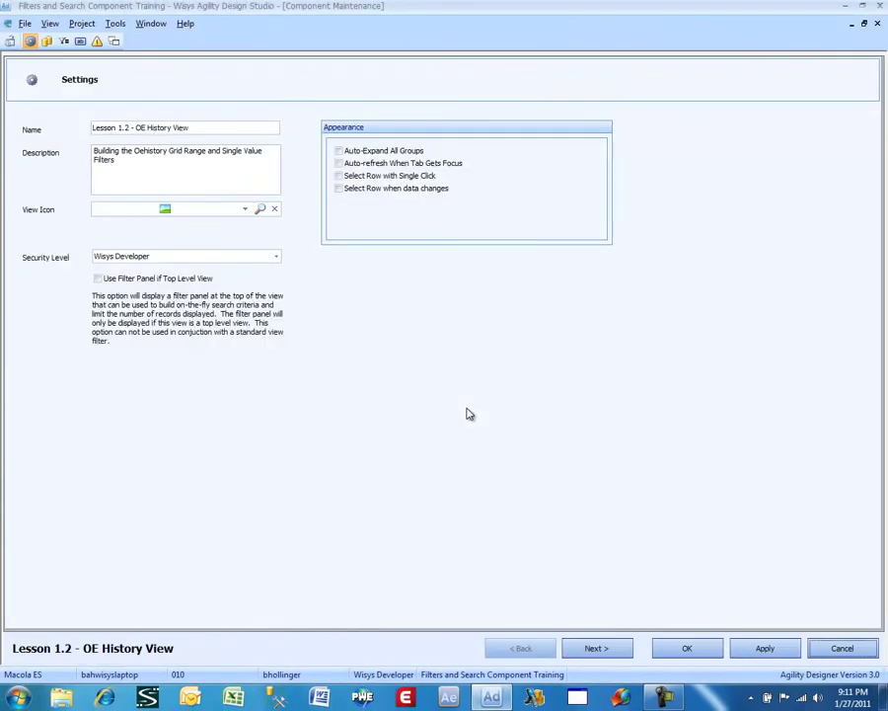
Step: Add the oehdrhst_wv view as the data source in the new grid's SQL statement
{"action": "left_click", "coordinate": [605, 644]}
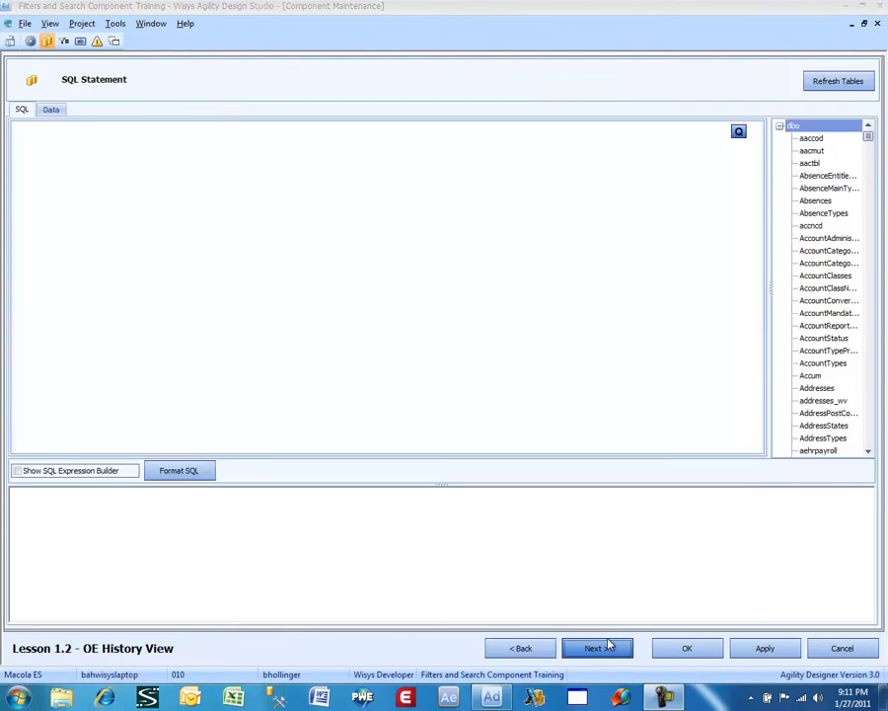
{"action": "left_click", "coordinate": [467, 589]}
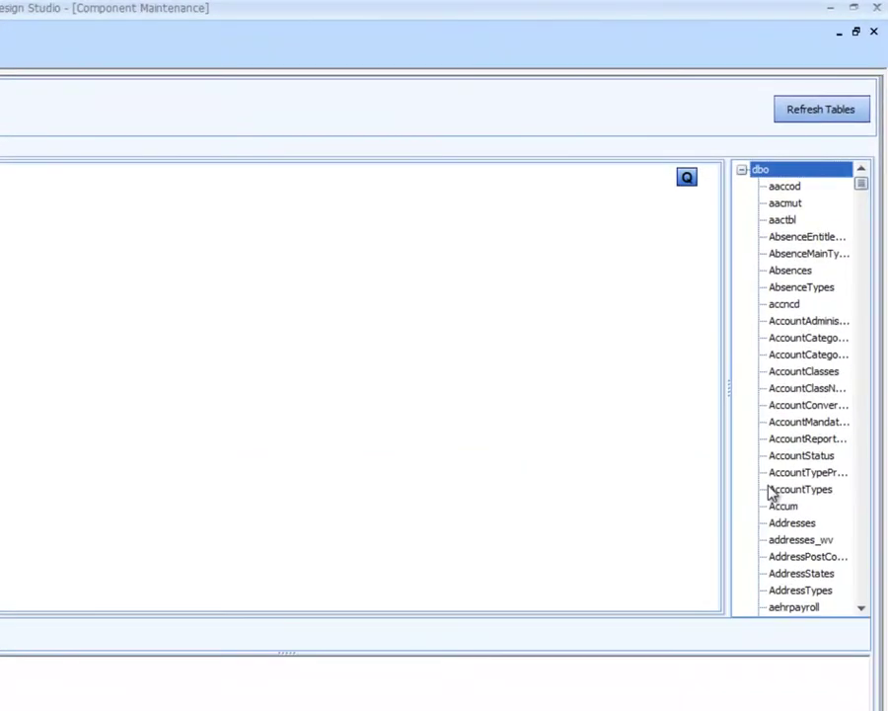
{"action": "key", "text": "o"}
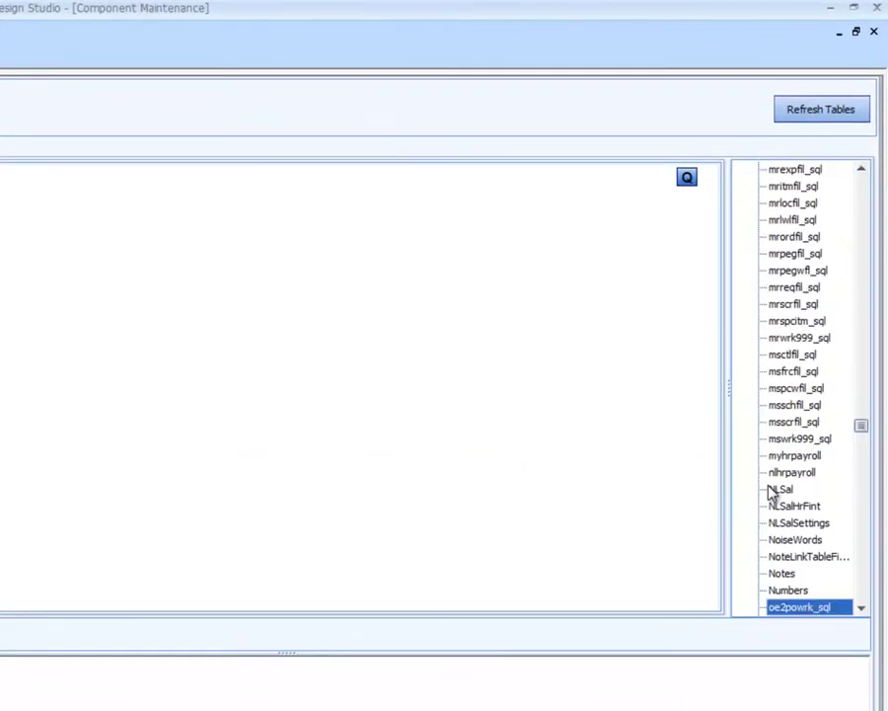
{"action": "key", "text": "e"}
{"action": "key", "text": "h"}
{"action": "key", "text": "s"}
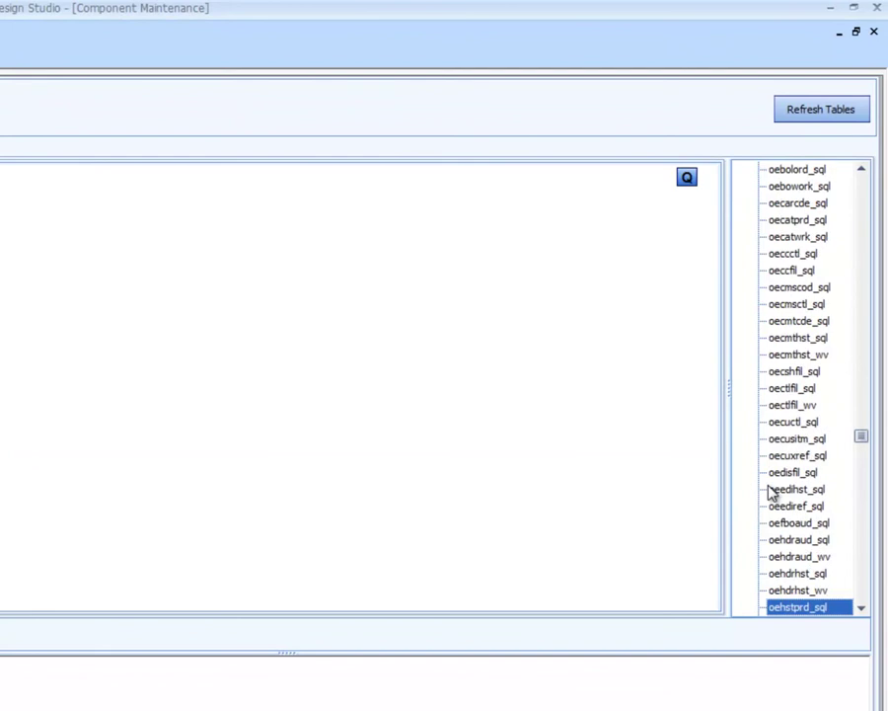
{"action": "key", "text": "Down"}
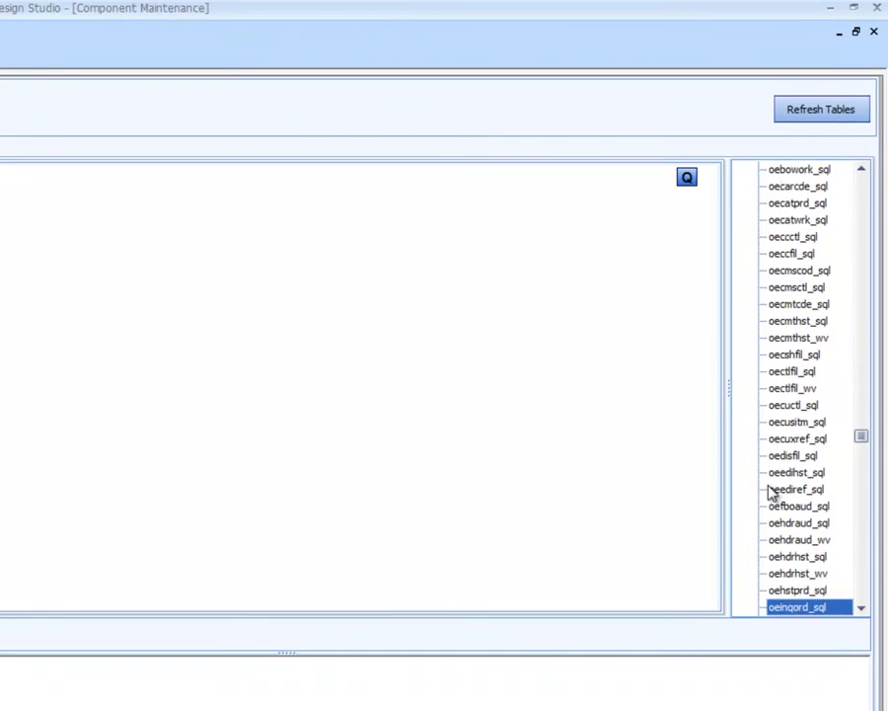
{"action": "key", "text": "Up"}
{"action": "key", "text": "Up"}
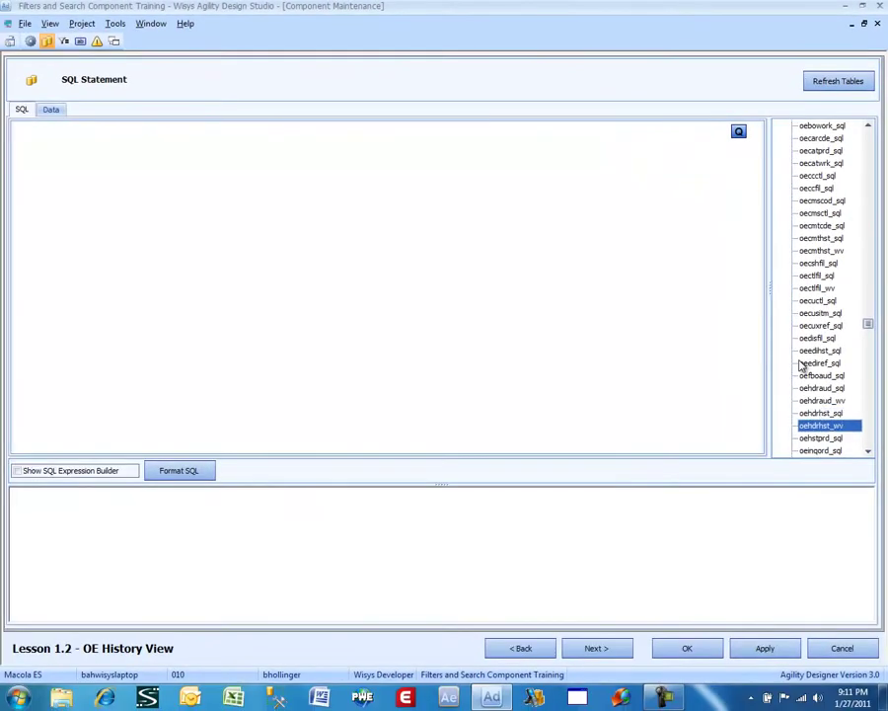
{"action": "double_click", "coordinate": [821, 425]}
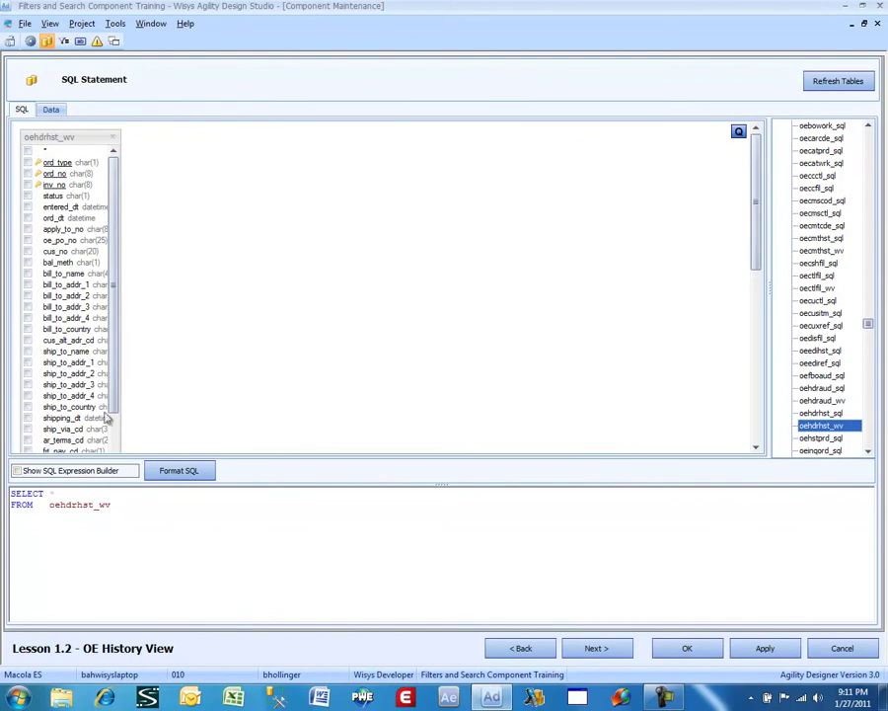
{"action": "left_click", "coordinate": [138, 505]}
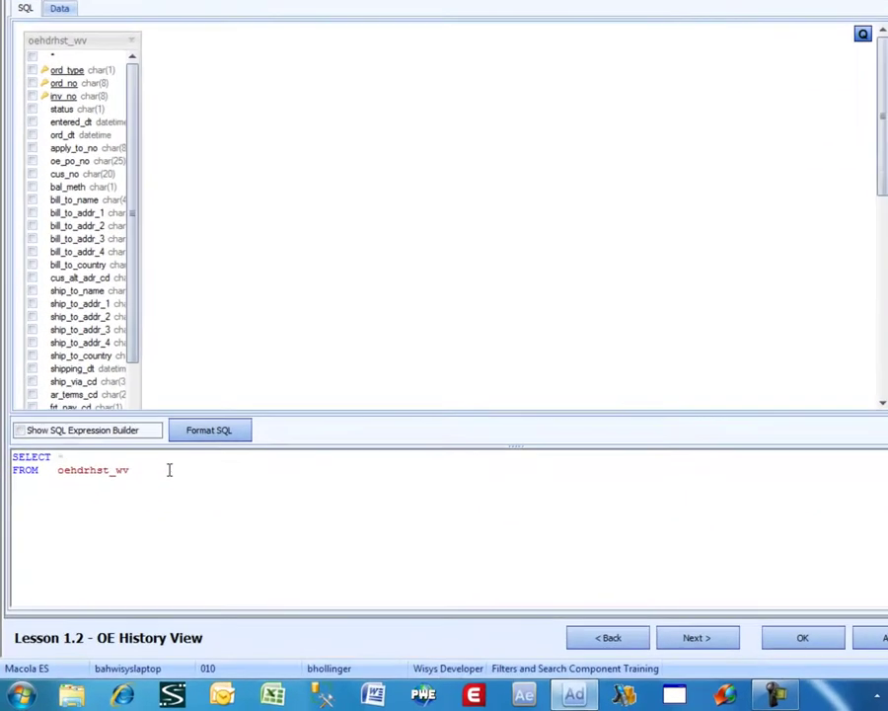
{"action": "type", "text": "where"}
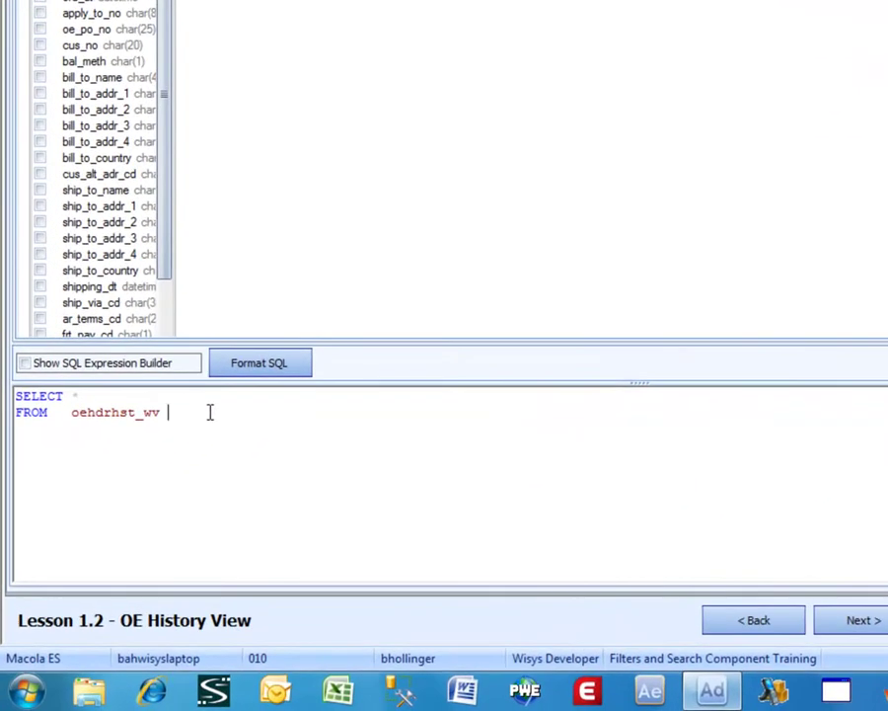
{"action": "type", "text": " inv_dt >"}
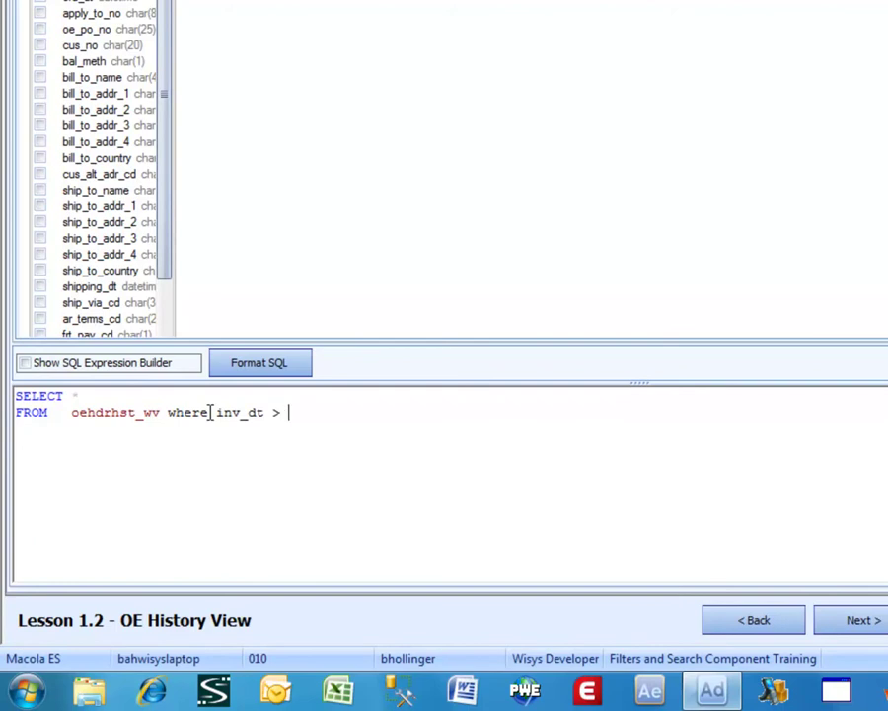
{"action": "type", "text": " @InvDt"}
{"action": "key", "text": "BackSpace"}
{"action": "type", "text": "t"}
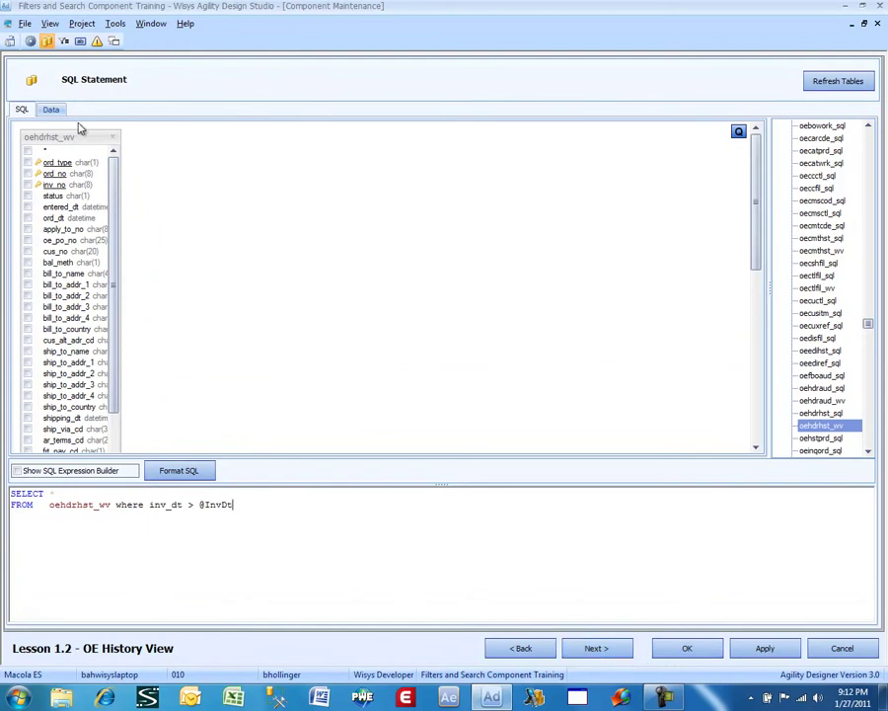
Step: Add oehdrhst_wv.cus_no as a filter column and set its filter type to Single value
{"action": "left_click", "coordinate": [594, 647]}
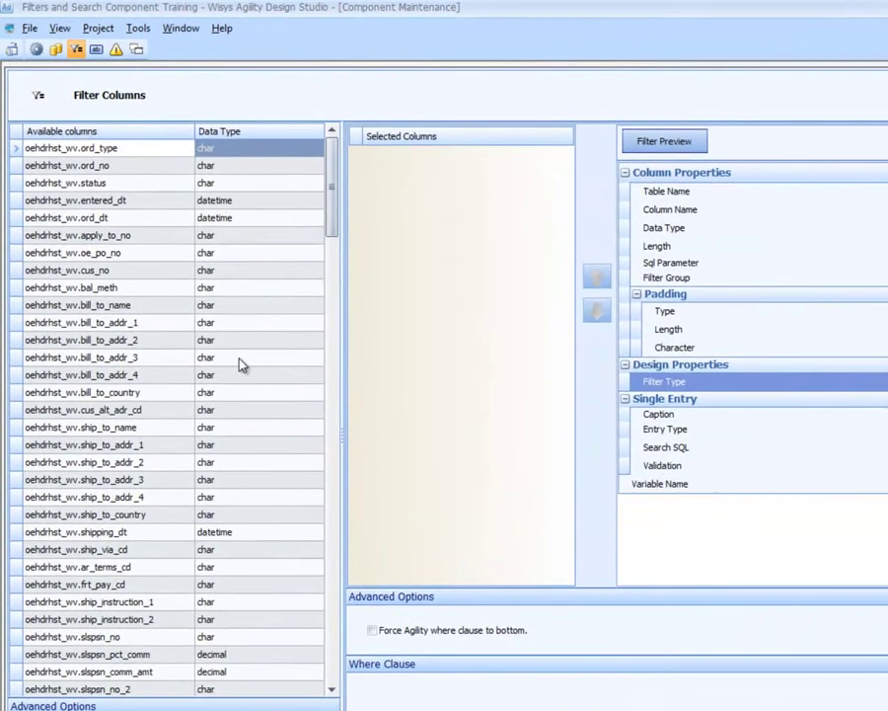
{"action": "double_click", "coordinate": [121, 271]}
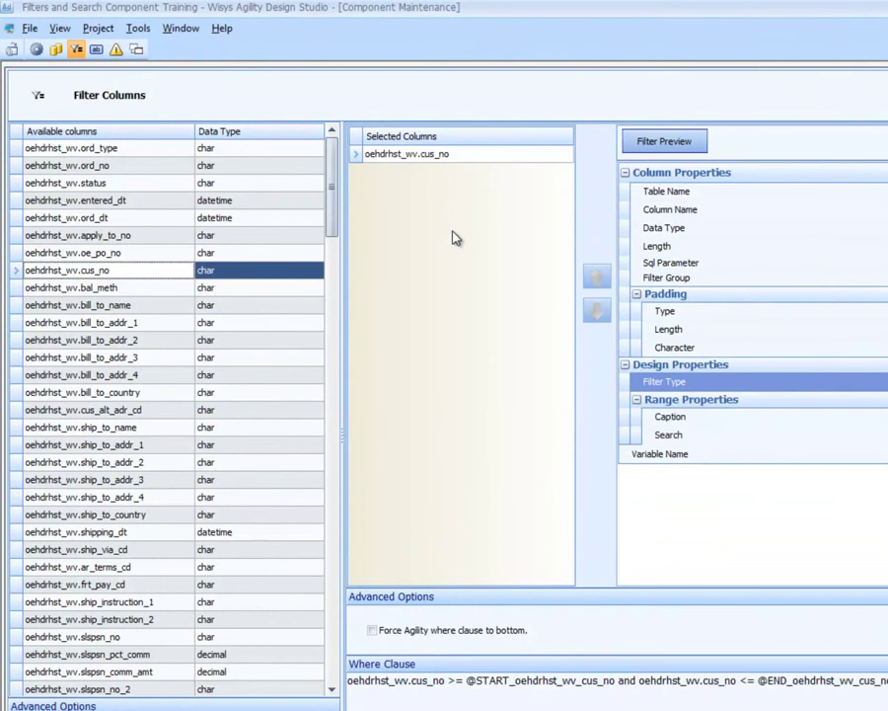
{"action": "left_click", "coordinate": [797, 383]}
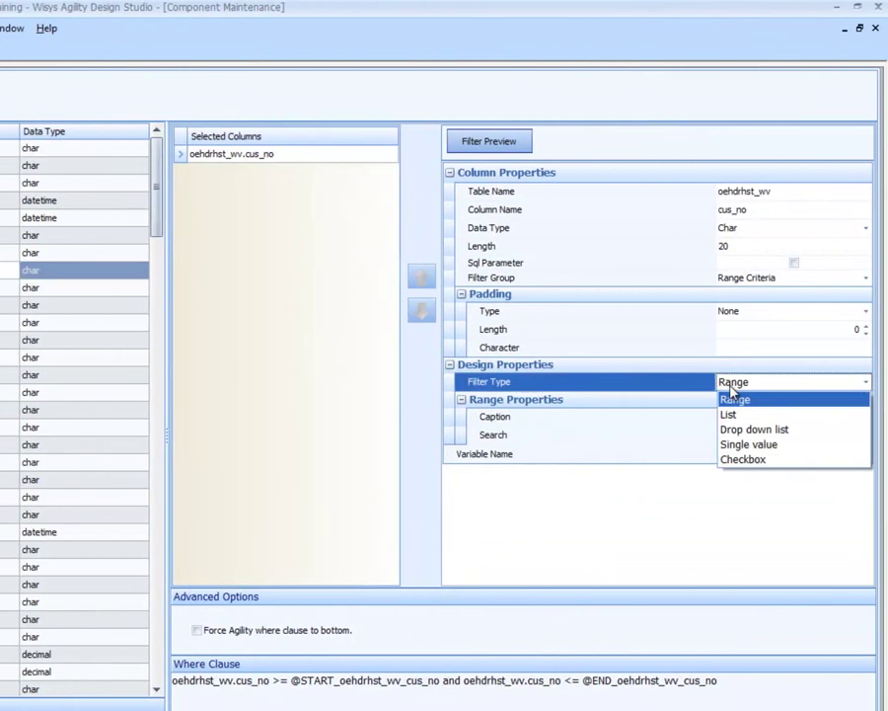
{"action": "left_click", "coordinate": [747, 444]}
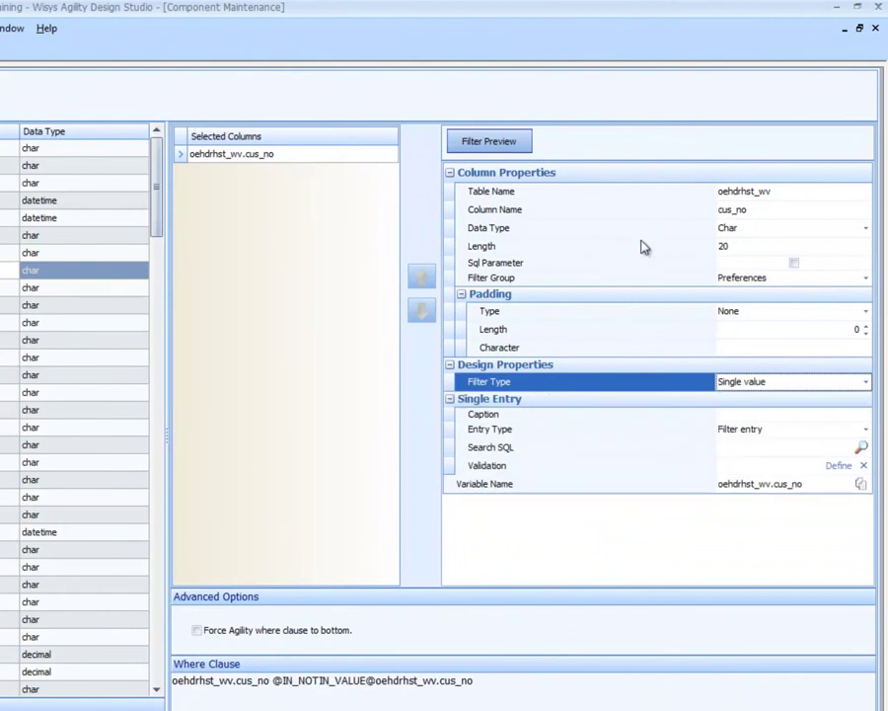
Step: Try the Customer data type on the cus_no filter and return it to Char
{"action": "left_click", "coordinate": [727, 230]}
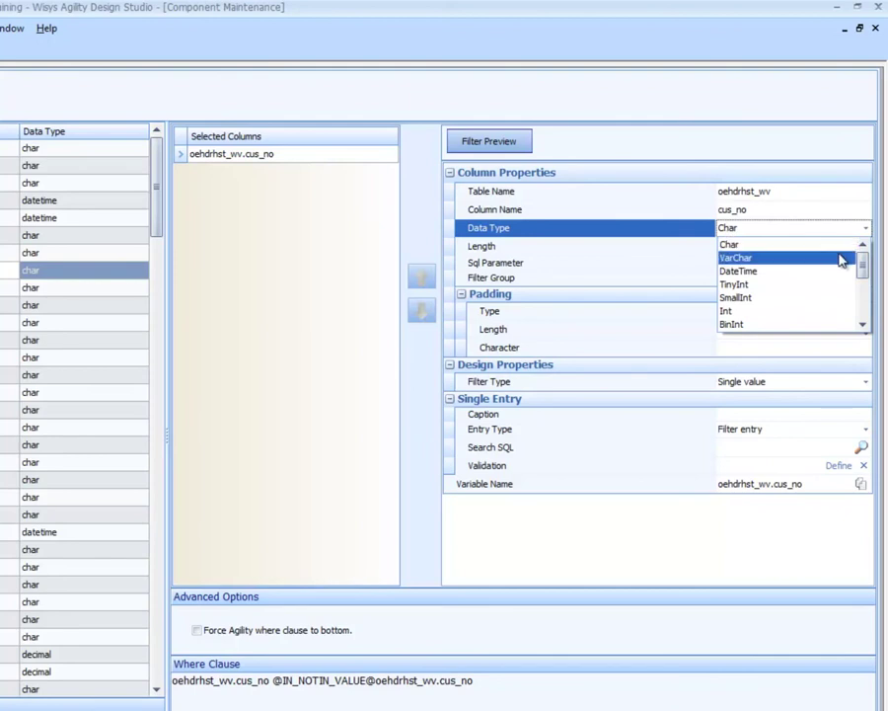
{"action": "left_click_drag", "start_coordinate": [863, 264], "coordinate": [863, 288]}
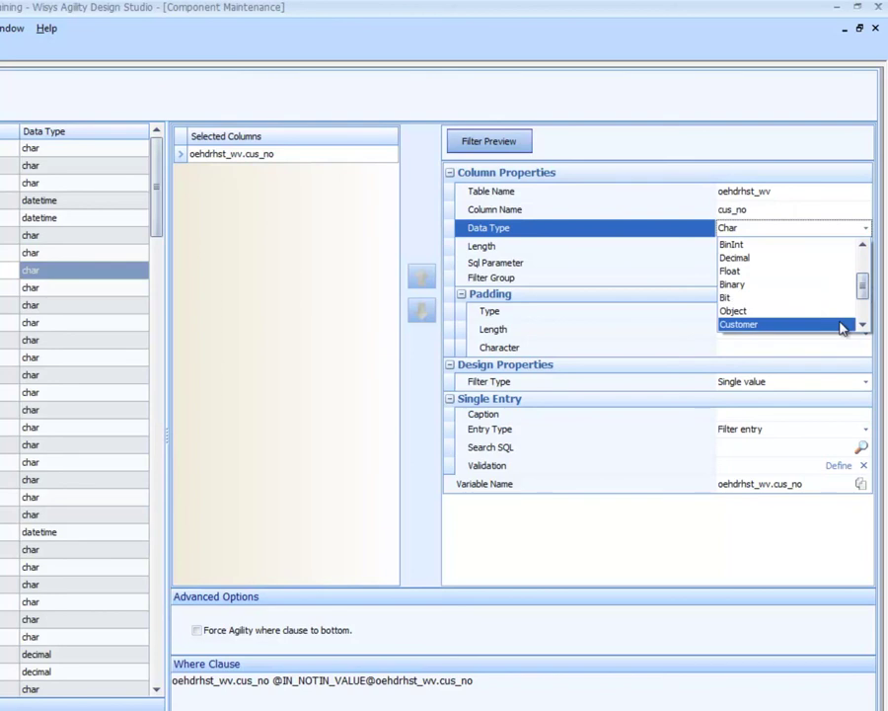
{"action": "left_click", "coordinate": [841, 325]}
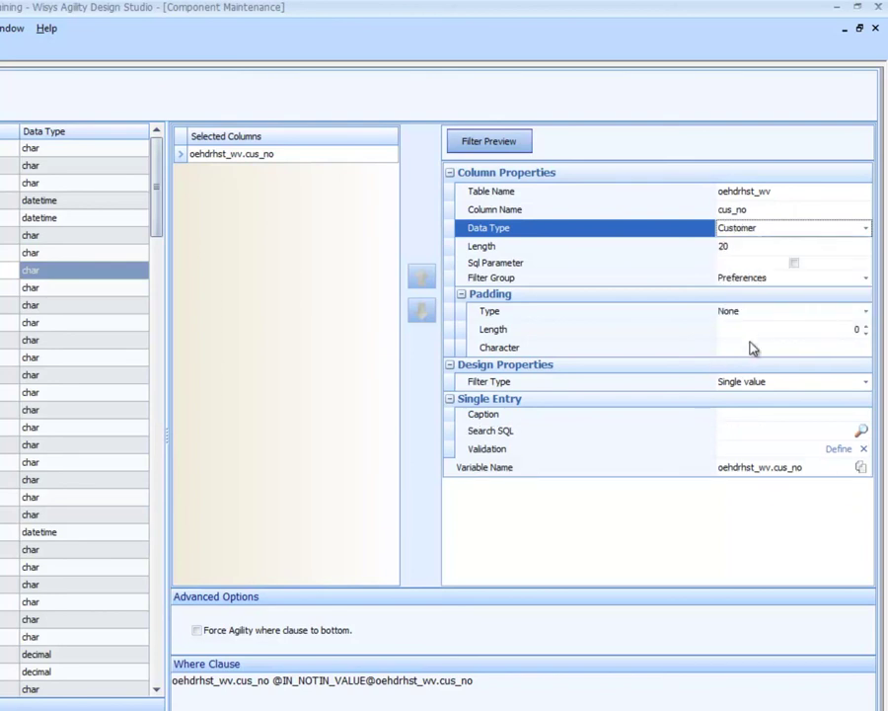
{"action": "left_click", "coordinate": [765, 230]}
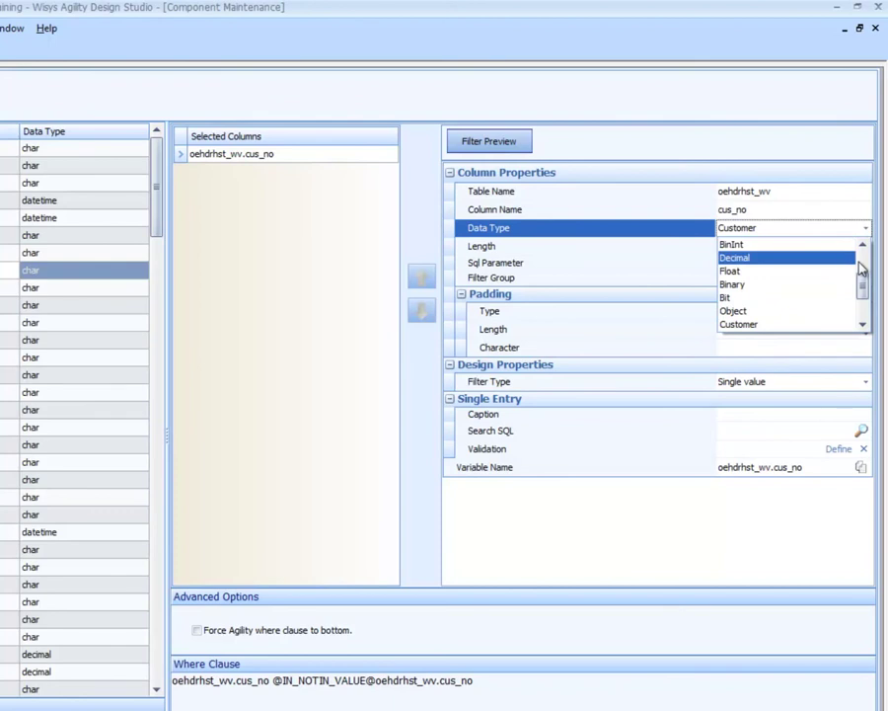
{"action": "left_click_drag", "start_coordinate": [861, 269], "coordinate": [862, 259]}
{"action": "left_click", "coordinate": [811, 246]}
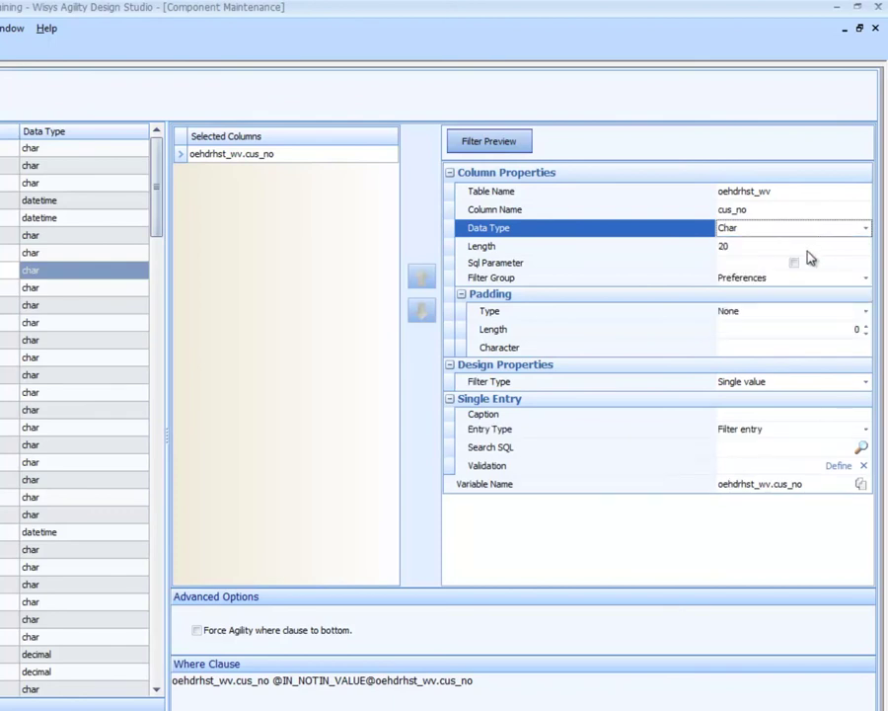
Step: Try Left padding with a length of 20 on the cus_no filter and return the padding type to None
{"action": "left_click", "coordinate": [772, 312]}
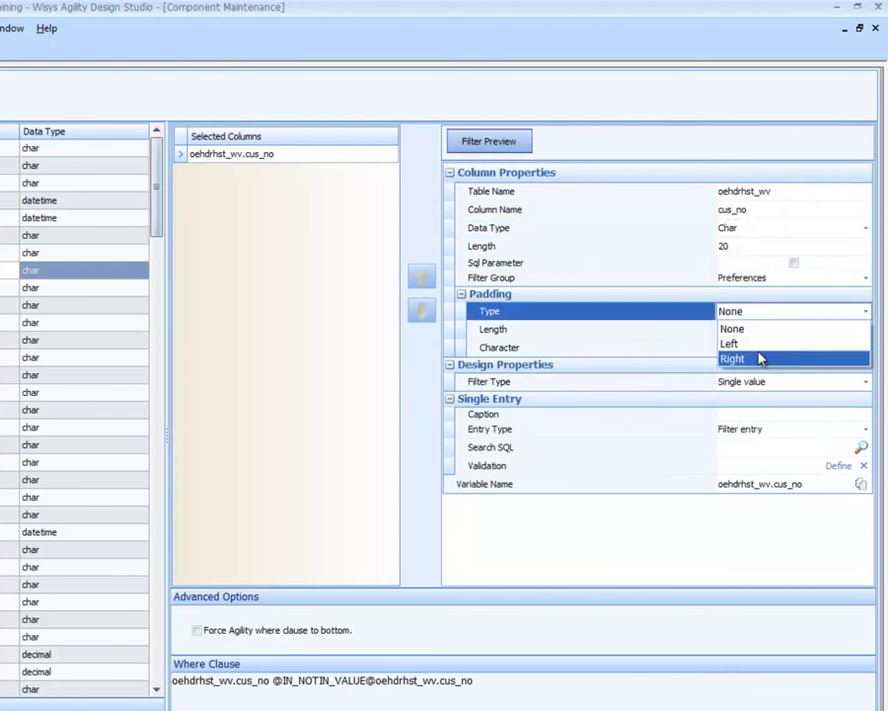
{"action": "left_click", "coordinate": [756, 344]}
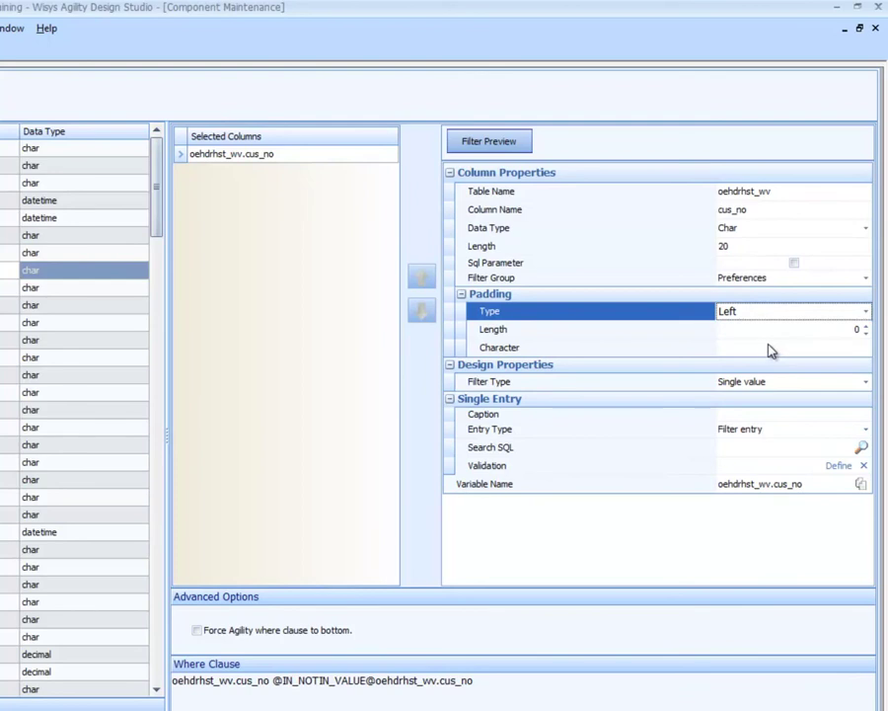
{"action": "left_click", "coordinate": [857, 330]}
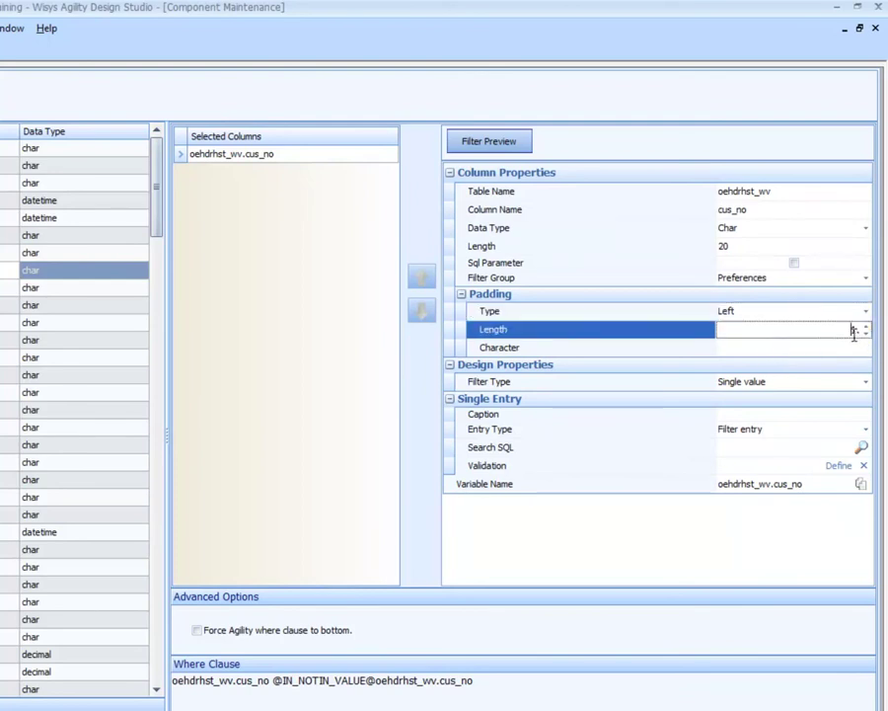
{"action": "type", "text": "20"}
{"action": "key", "text": "Delete"}
{"action": "left_click", "coordinate": [742, 349]}
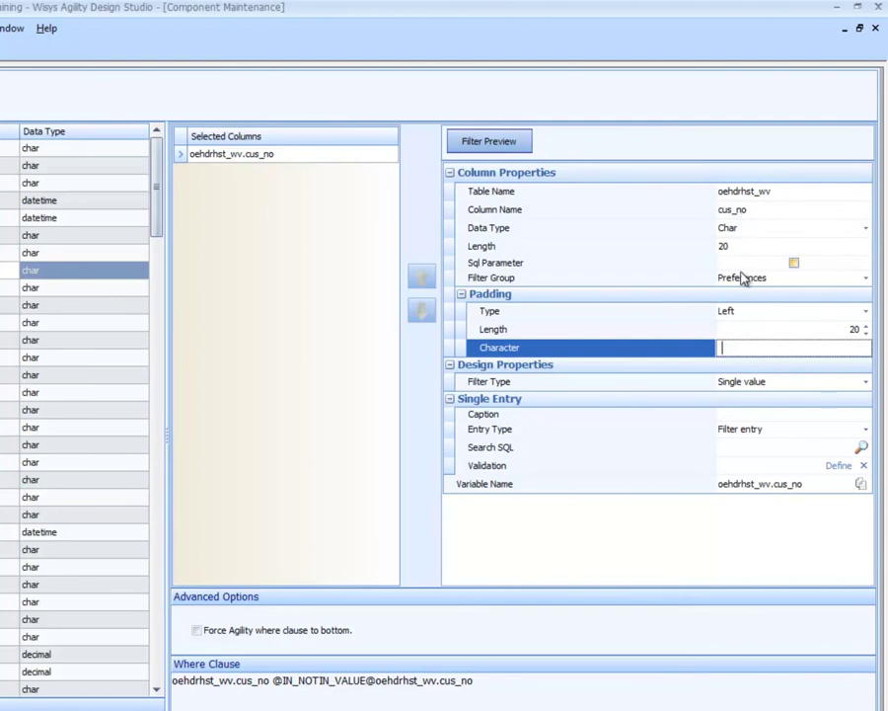
{"action": "left_click", "coordinate": [756, 314]}
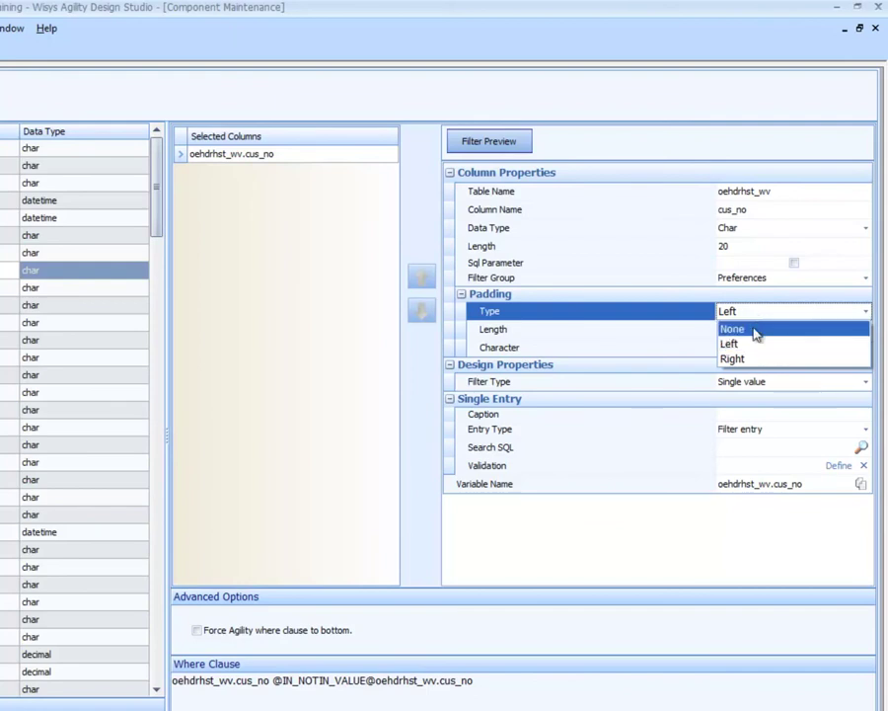
{"action": "left_click", "coordinate": [755, 329]}
Step: Set the data type of the cus_no filter to Customer
{"action": "left_click", "coordinate": [740, 228]}
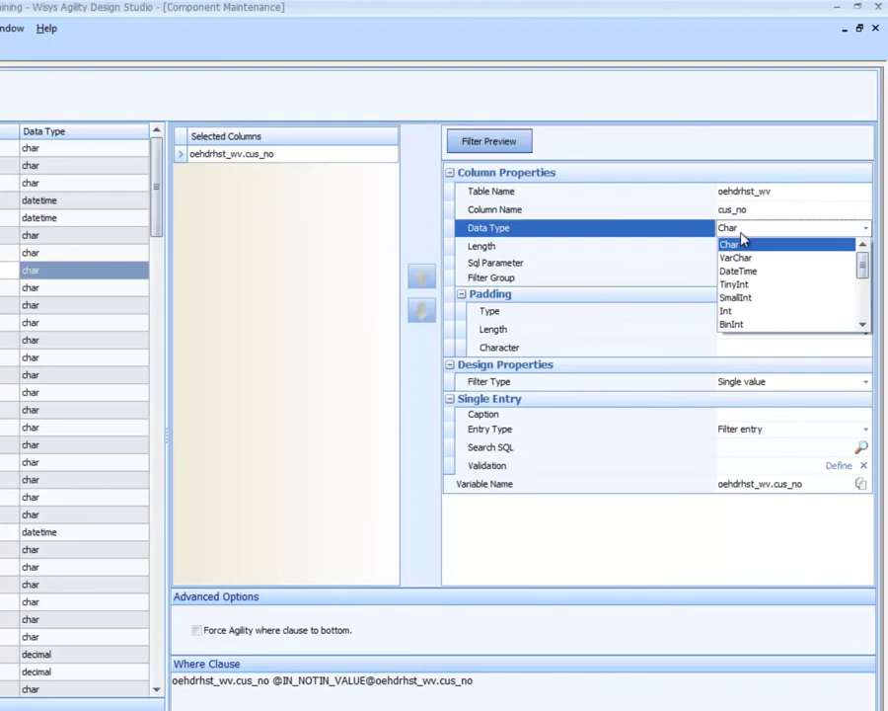
{"action": "left_click", "coordinate": [863, 325]}
{"action": "left_click", "coordinate": [864, 325]}
{"action": "left_click", "coordinate": [864, 325]}
{"action": "left_click", "coordinate": [863, 325]}
{"action": "left_click", "coordinate": [864, 325]}
{"action": "left_click", "coordinate": [864, 324]}
{"action": "left_click", "coordinate": [864, 325]}
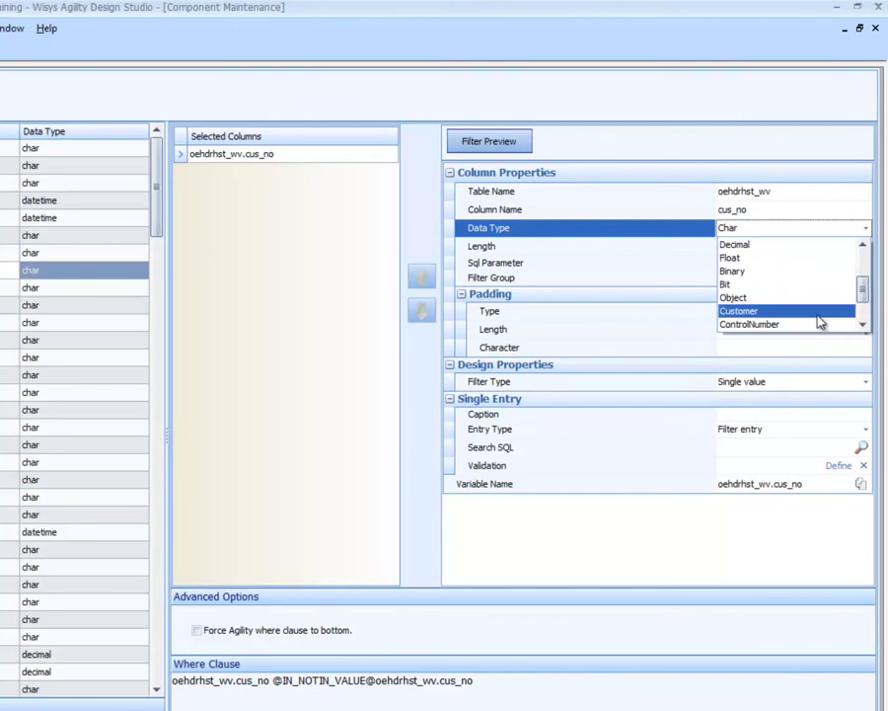
{"action": "left_click", "coordinate": [759, 311]}
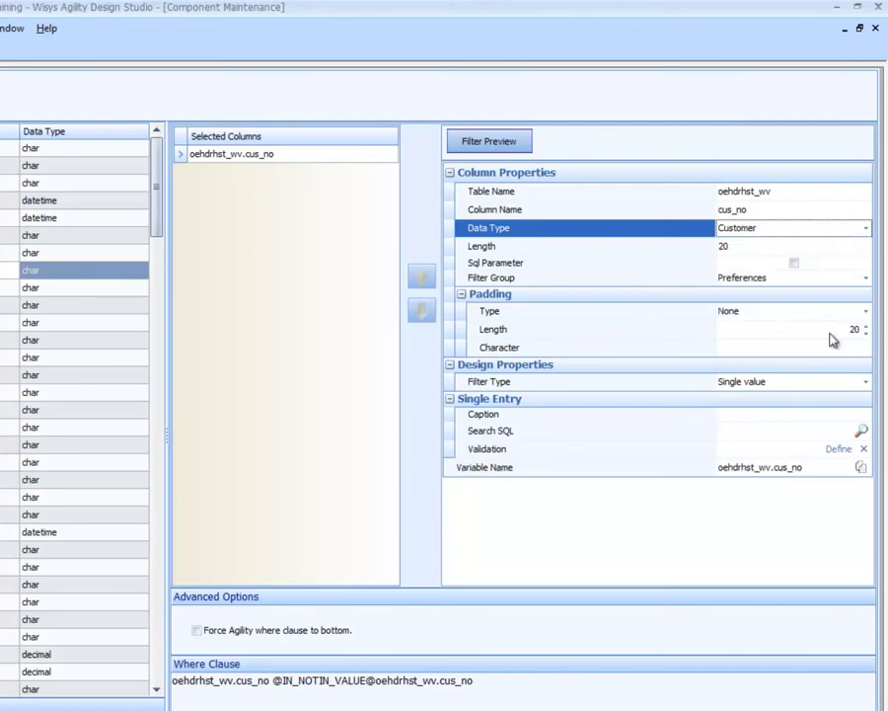
Step: Reset the cus_no padding length to 0 and caption the filter "Customer"
{"action": "left_click", "coordinate": [851, 334]}
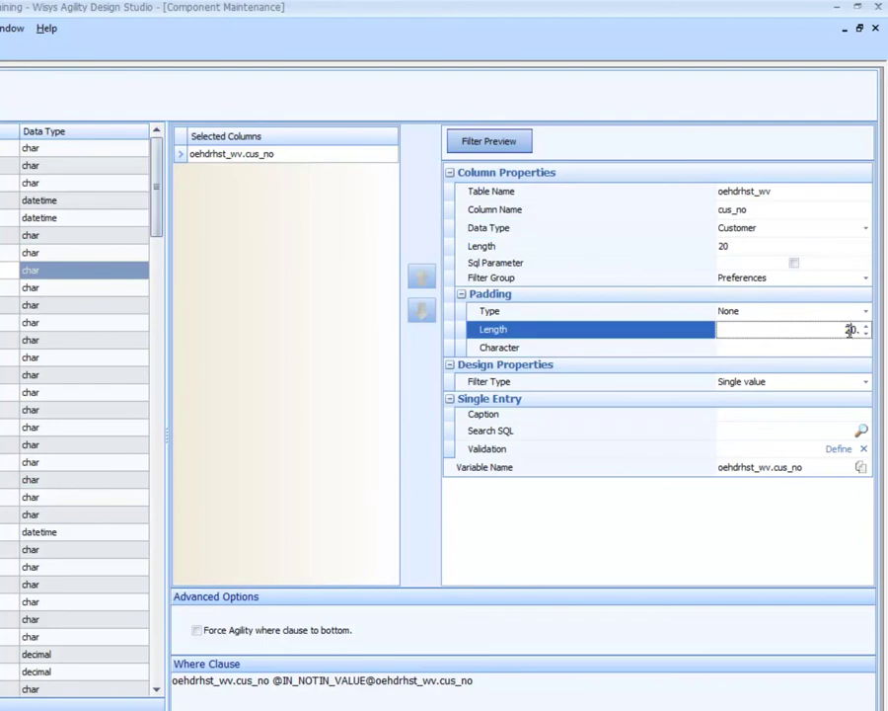
{"action": "key", "text": "BackSpace"}
{"action": "left_click", "coordinate": [739, 415]}
{"action": "type", "text": "Customer"}
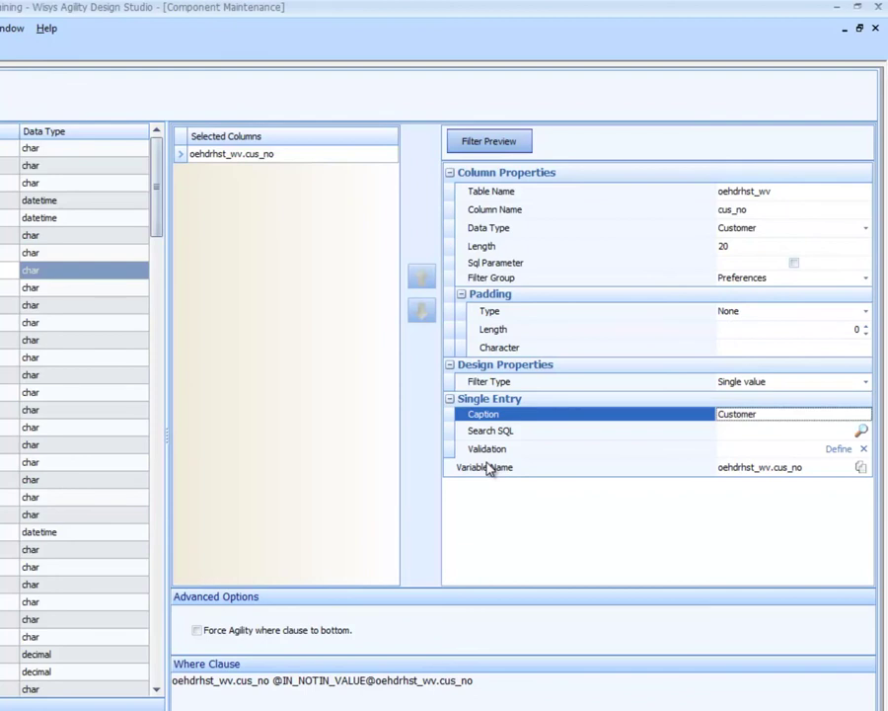
Step: Assign the "Lesson 1 - OE History View" customer search grid as the Search SQL of the cus_no filter
{"action": "left_click", "coordinate": [857, 430]}
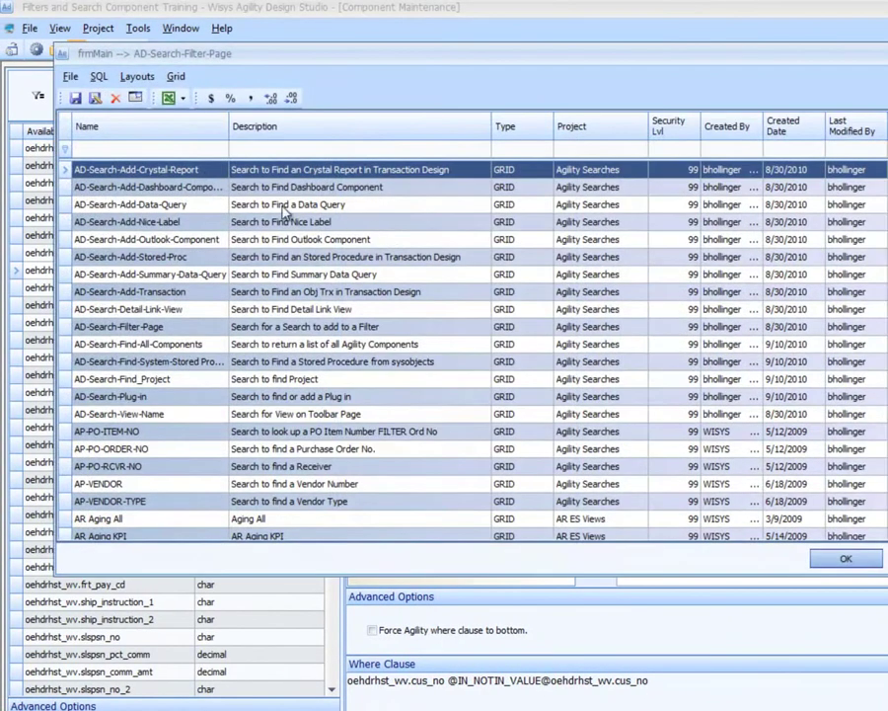
{"action": "left_click", "coordinate": [194, 149]}
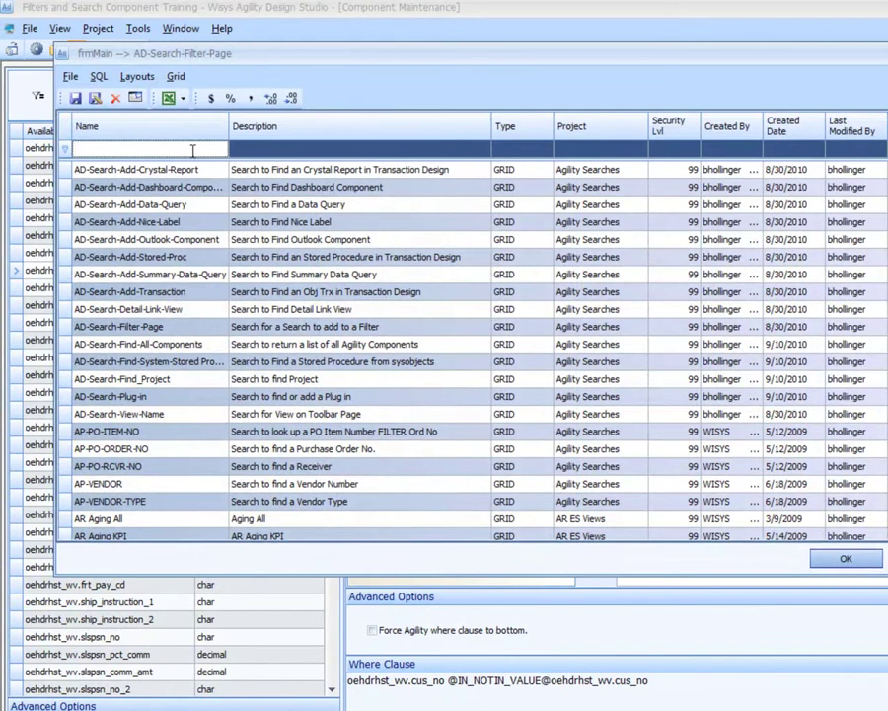
{"action": "type", "text": "ar-"}
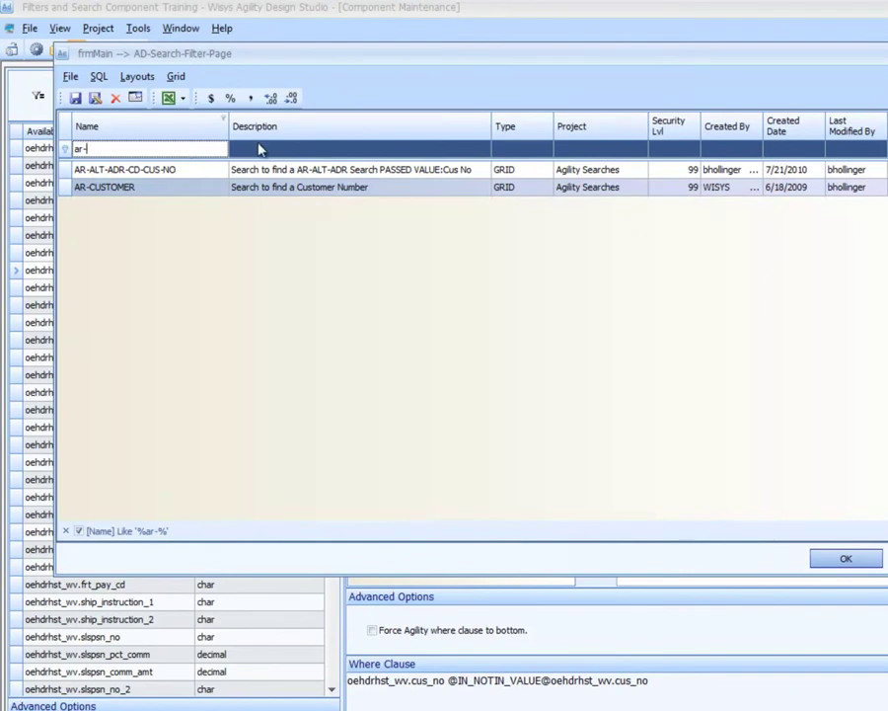
{"action": "key", "text": "BackSpace"}
{"action": "key", "text": "BackSpace"}
{"action": "key", "text": "BackSpace"}
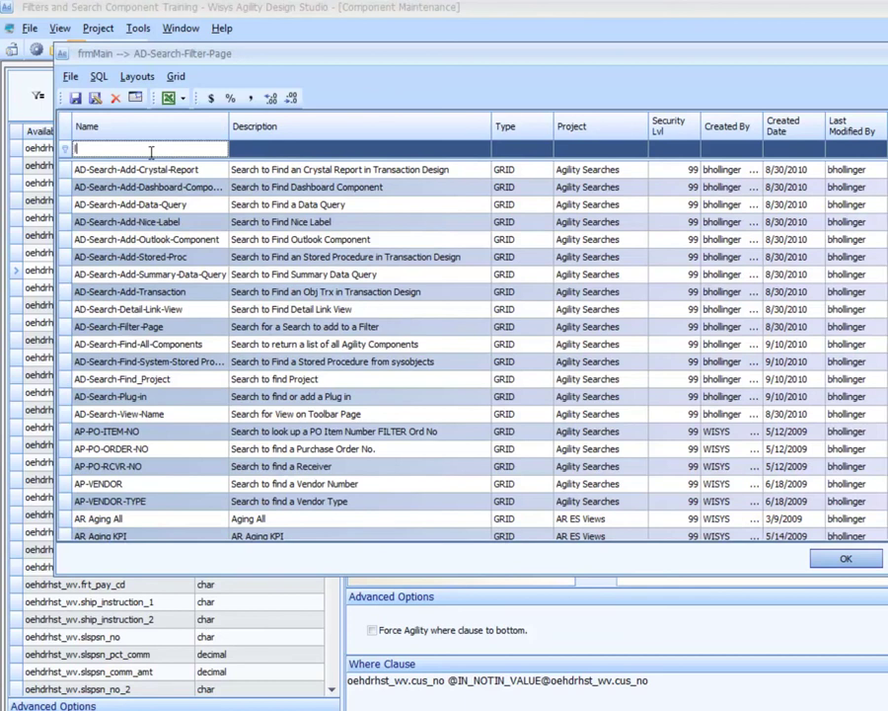
{"action": "type", "text": "less"}
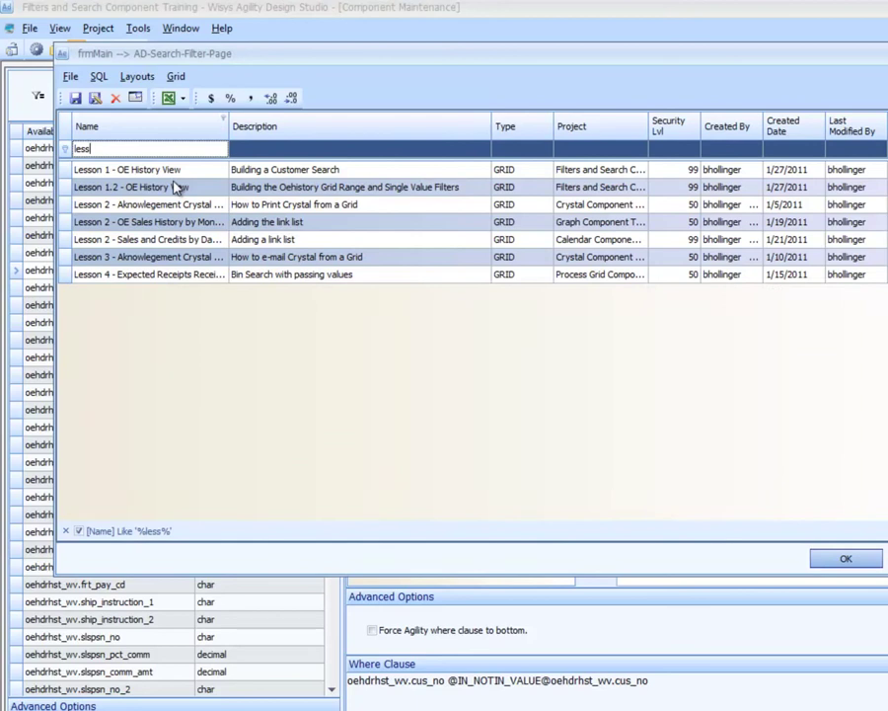
{"action": "left_click", "coordinate": [288, 172]}
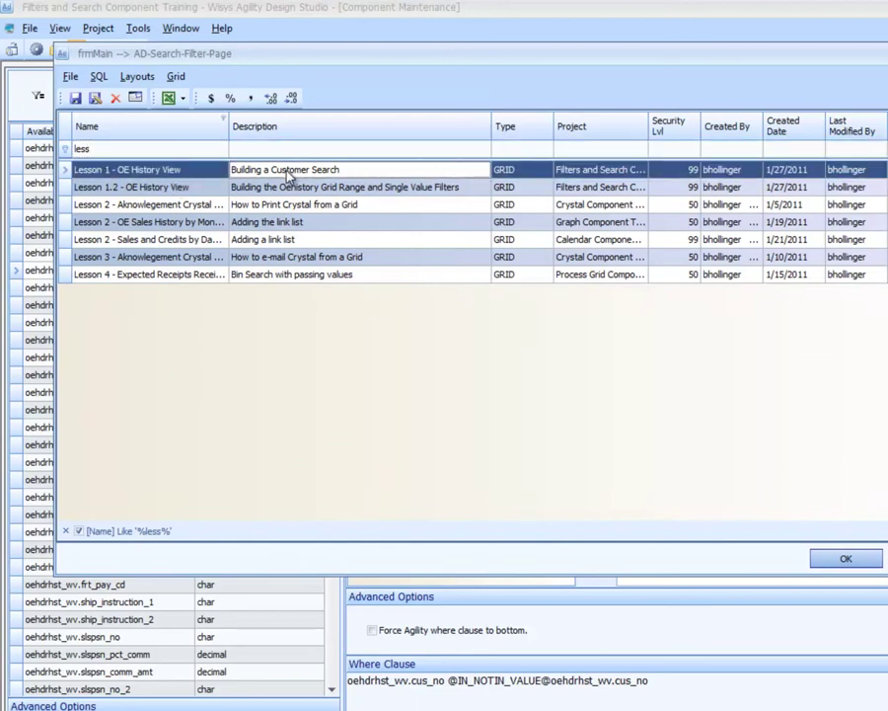
{"action": "double_click", "coordinate": [287, 172]}
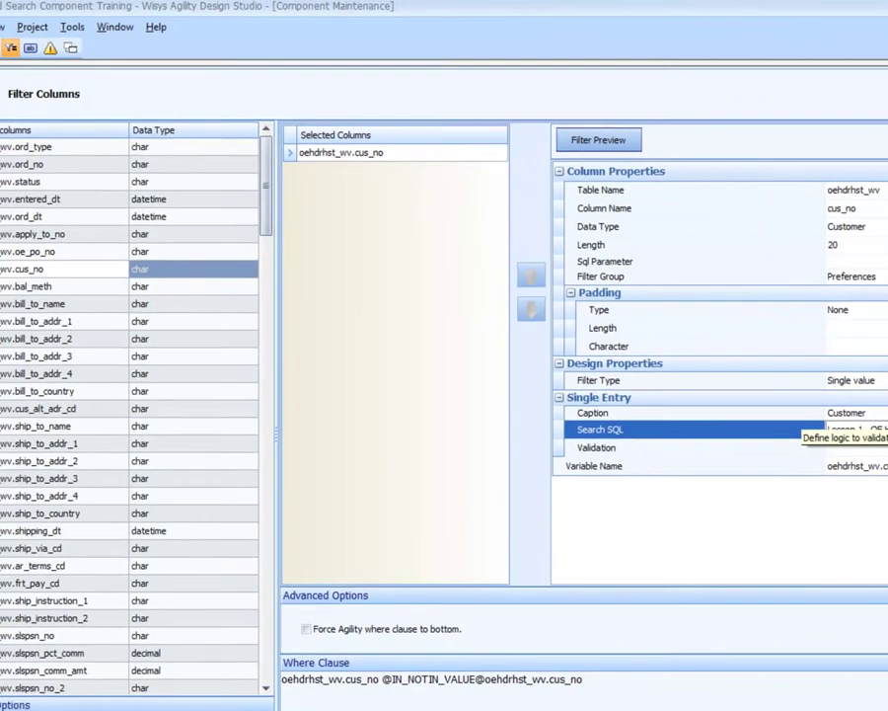
Step: Assign the "Lesson 1.1 - OE History View" data query as the validation of the cus_no filter
{"action": "left_click", "coordinate": [838, 447]}
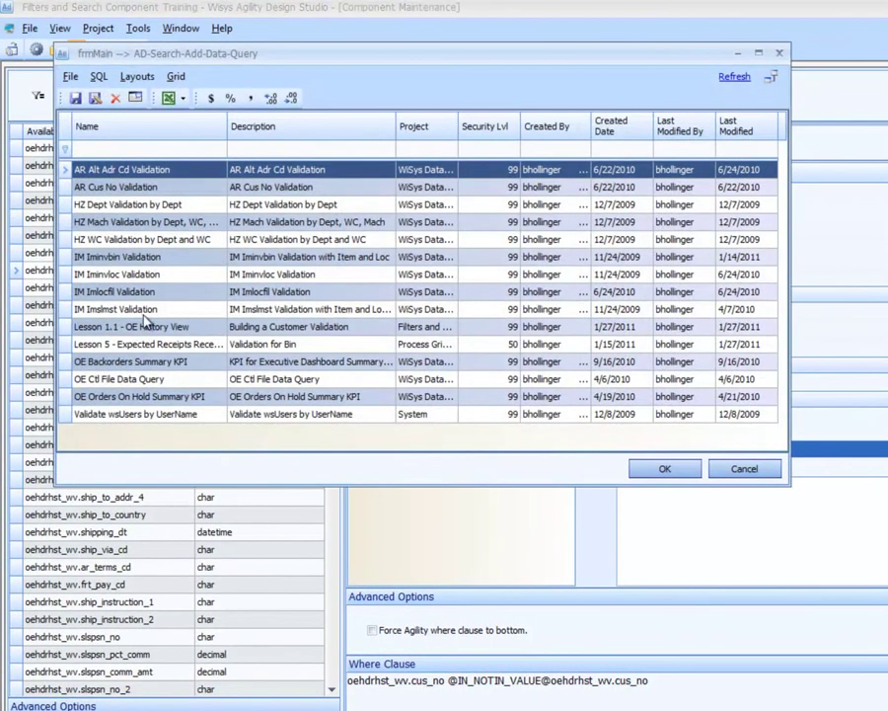
{"action": "left_click", "coordinate": [148, 328]}
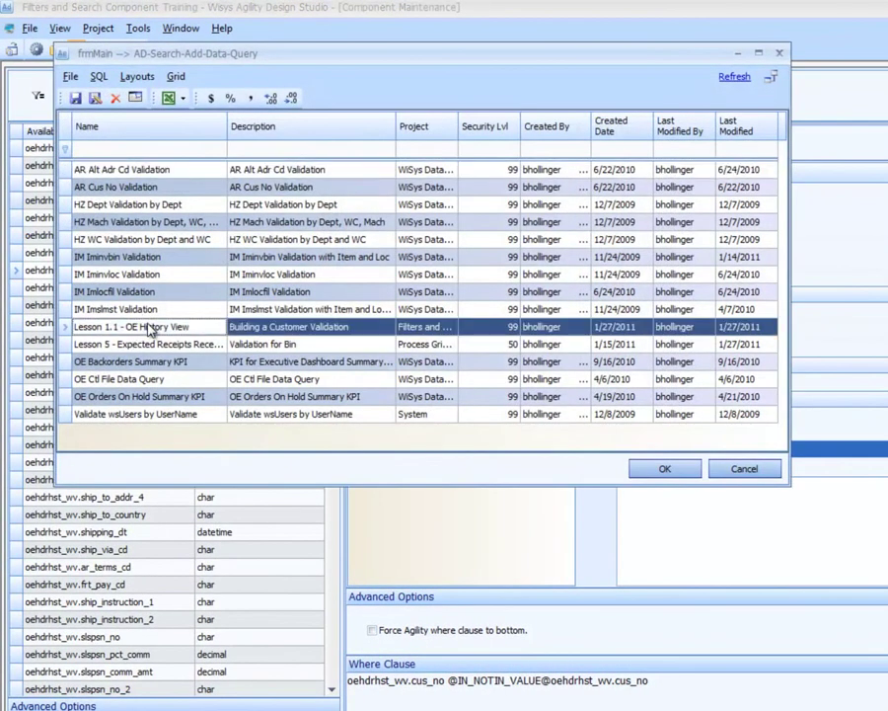
{"action": "double_click", "coordinate": [152, 330]}
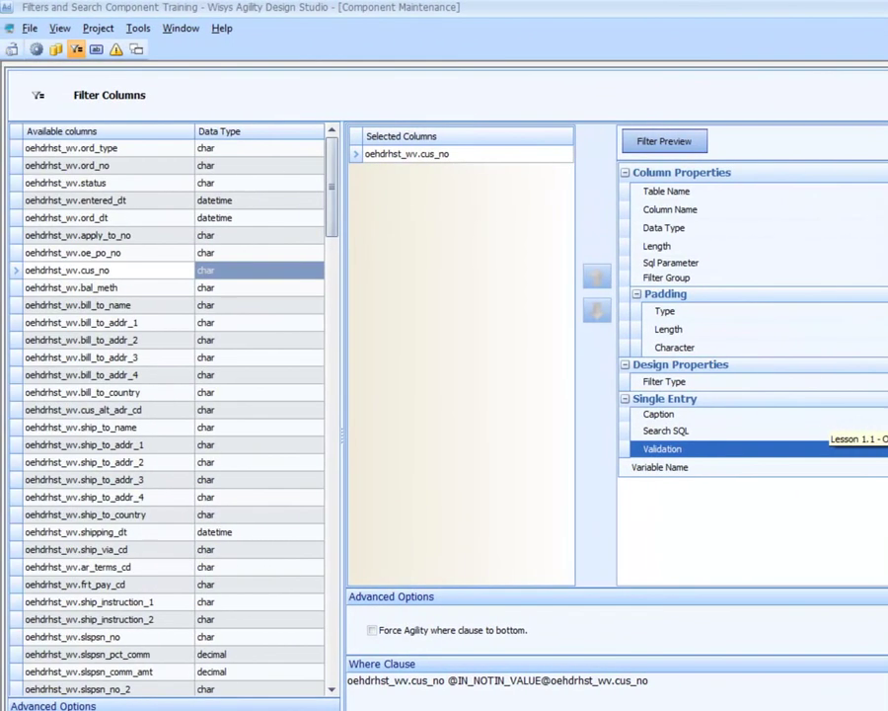
Step: Preview the filter and pick Outdoor Adventure Outlet through the customer search
{"action": "left_click", "coordinate": [667, 142]}
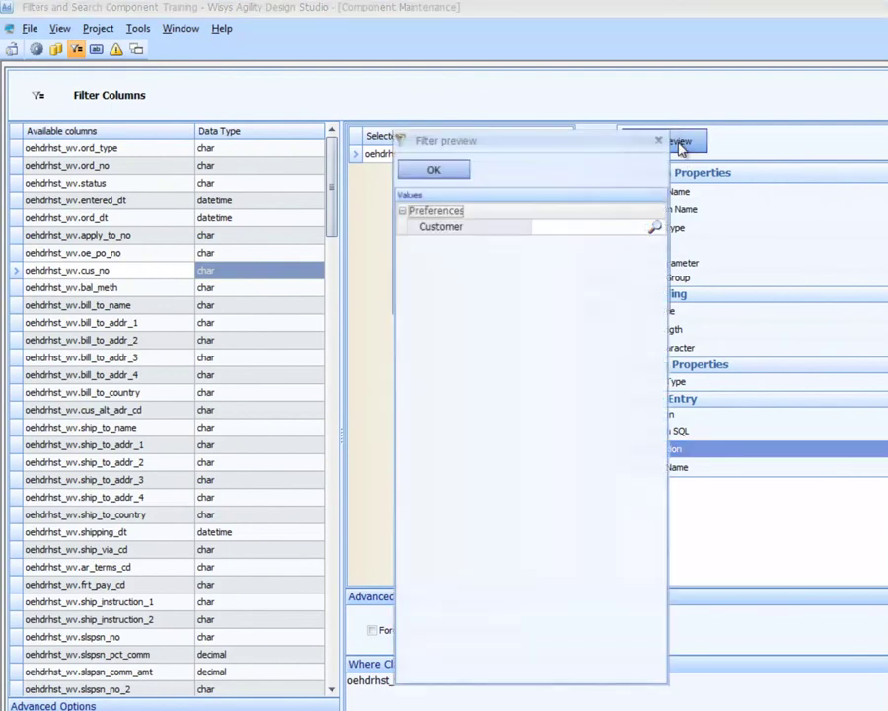
{"action": "left_click", "coordinate": [575, 223]}
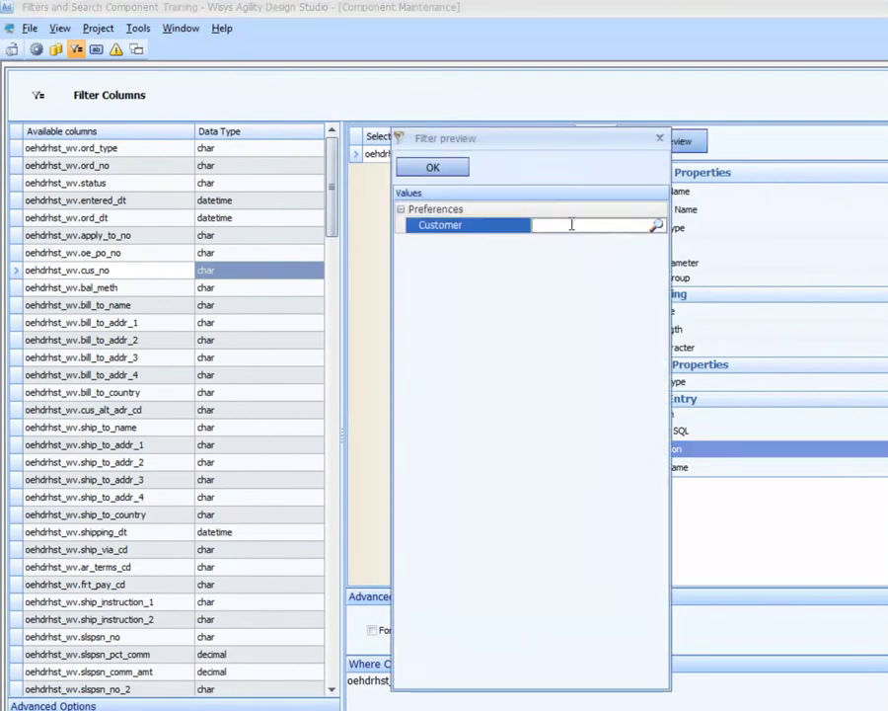
{"action": "left_click", "coordinate": [657, 227]}
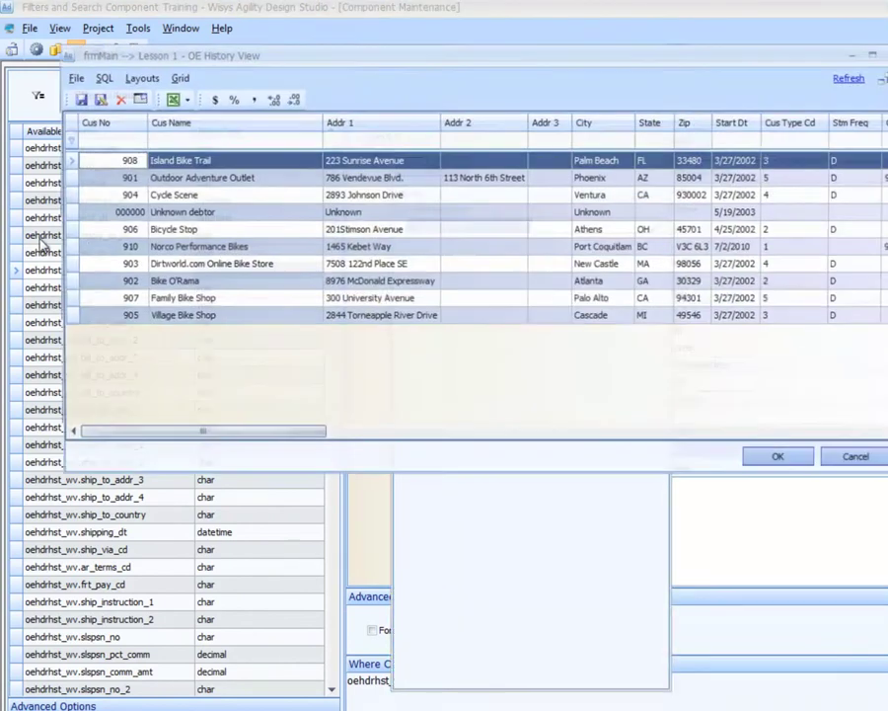
{"action": "double_click", "coordinate": [110, 180]}
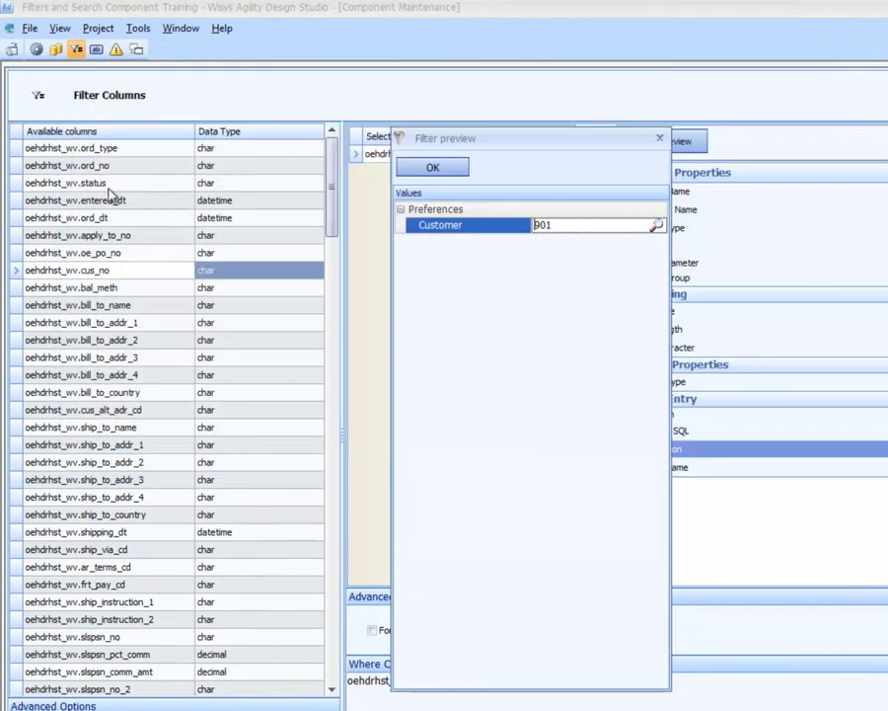
Step: Test the customer validation in the preview with a nonexistent customer number, re-enter a valid number and close the preview
{"action": "key", "text": "Right"}
{"action": "key", "text": "Delete"}
{"action": "key", "text": "Delete"}
{"action": "type", "text": "99"}
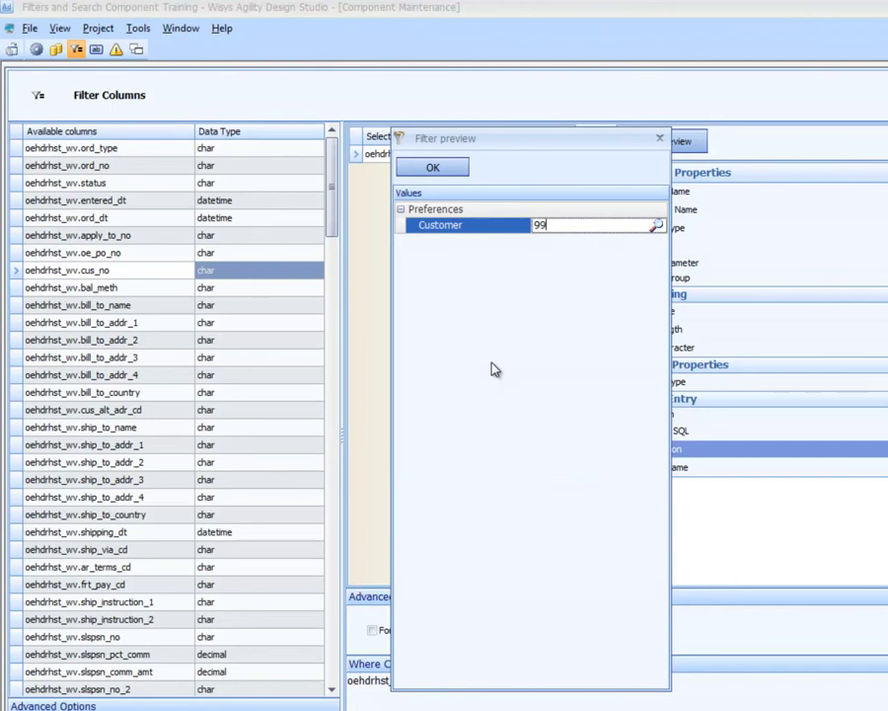
{"action": "key", "text": "BackSpace"}
{"action": "key", "text": "BackSpace"}
{"action": "type", "text": "0"}
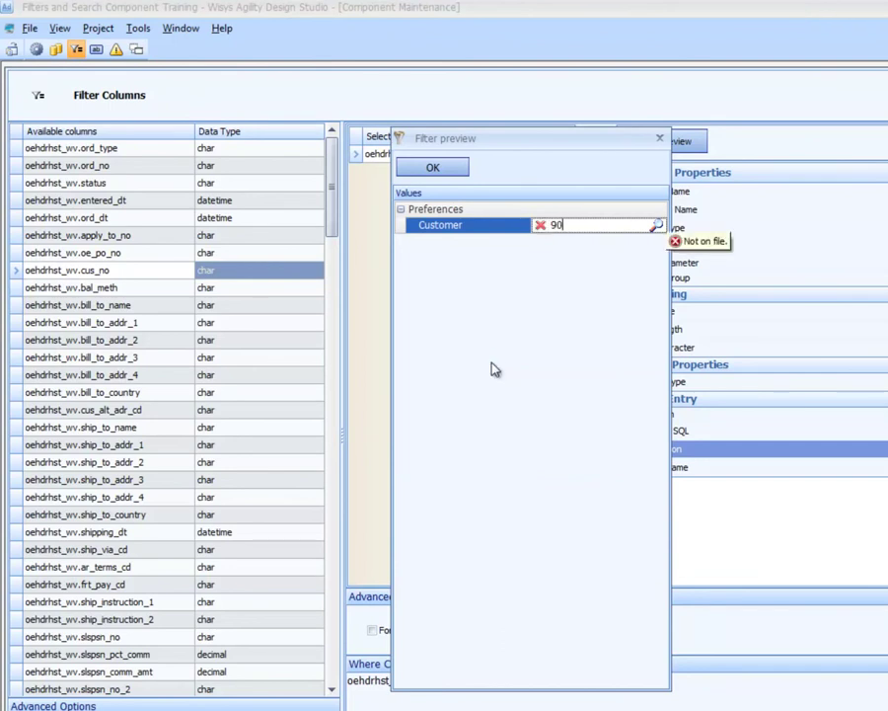
{"action": "type", "text": "1"}
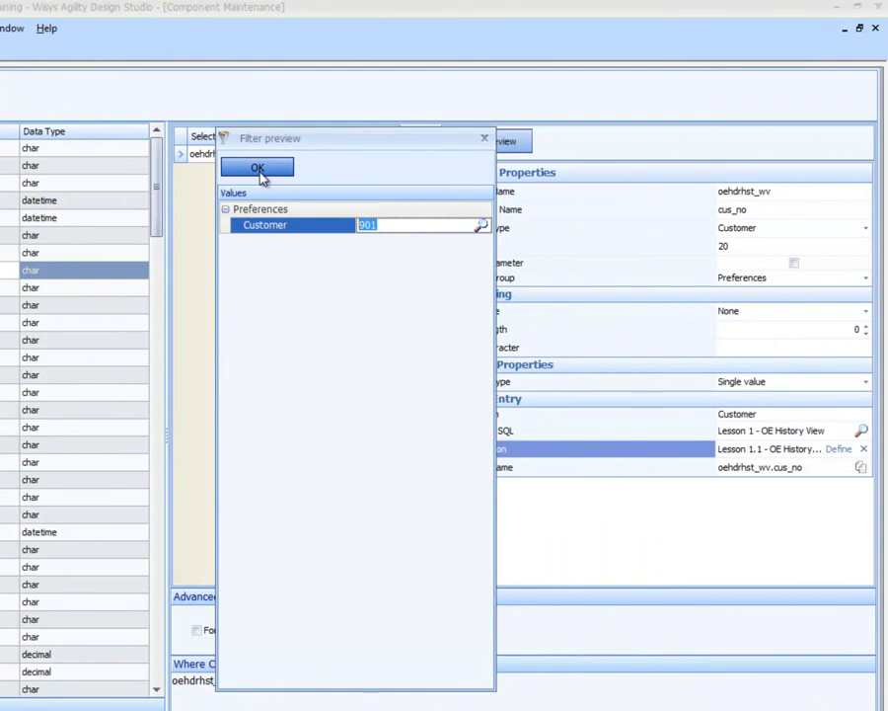
{"action": "left_click", "coordinate": [259, 170]}
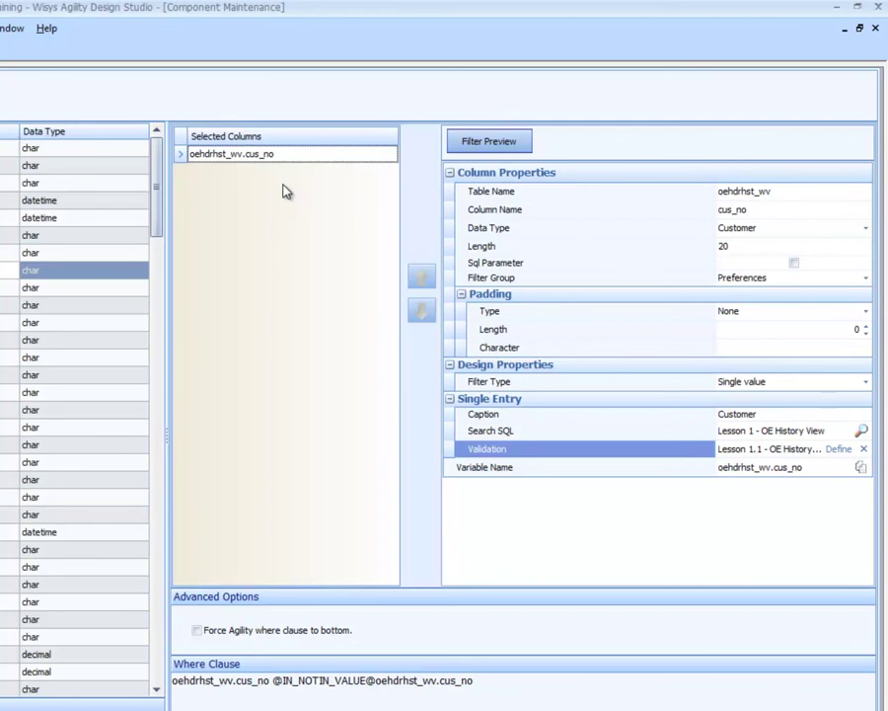
Step: Add oehdrhst_wv.ord_no as a range filter column and set its data type to OrderNumber
{"action": "double_click", "coordinate": [96, 168]}
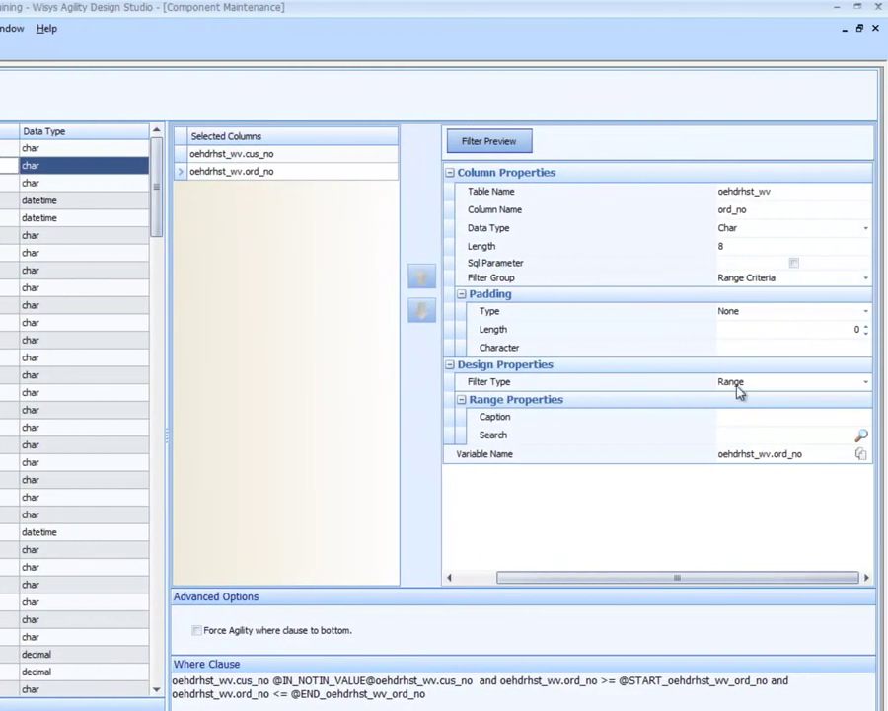
{"action": "left_click", "coordinate": [736, 417]}
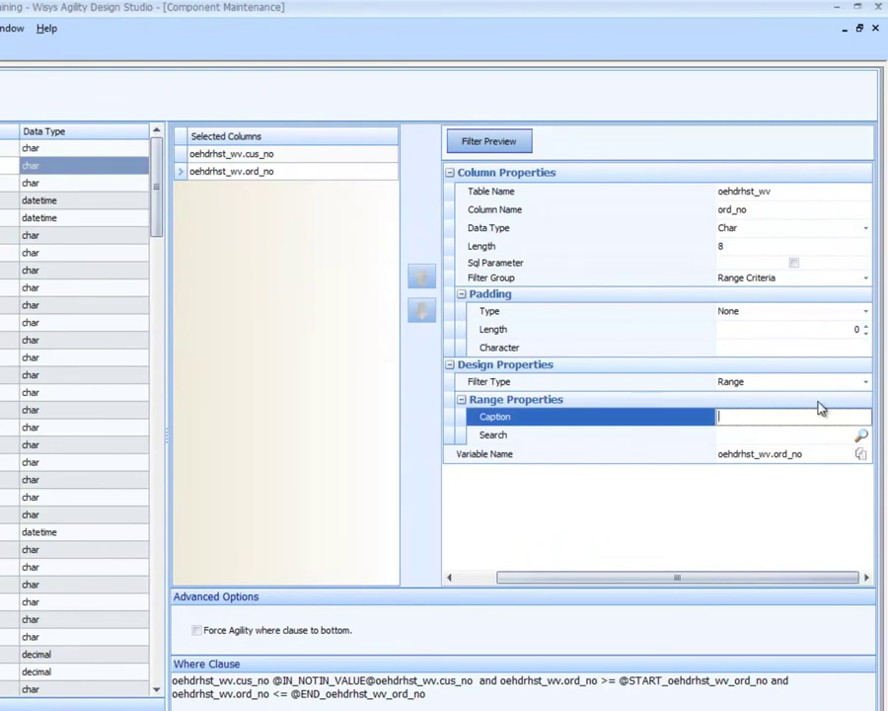
{"action": "left_click", "coordinate": [777, 230]}
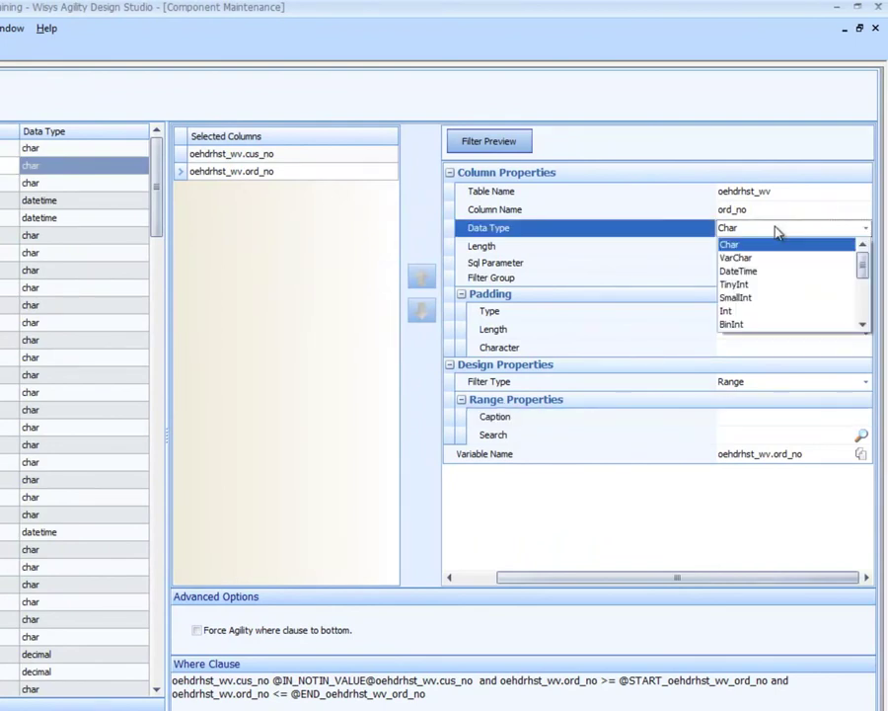
{"action": "left_click", "coordinate": [862, 325]}
{"action": "left_click", "coordinate": [862, 325]}
{"action": "left_click", "coordinate": [862, 324]}
{"action": "left_click", "coordinate": [862, 325]}
{"action": "left_click", "coordinate": [862, 325]}
{"action": "left_click", "coordinate": [862, 325]}
{"action": "left_click", "coordinate": [862, 325]}
{"action": "left_click", "coordinate": [861, 326]}
{"action": "left_click", "coordinate": [861, 327]}
{"action": "left_click", "coordinate": [862, 327]}
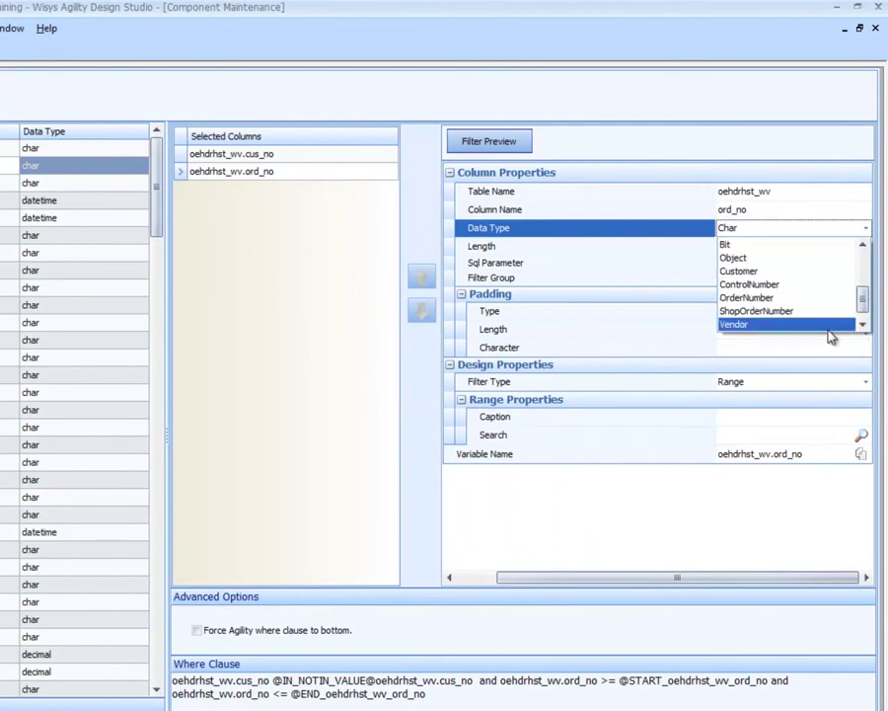
{"action": "left_click", "coordinate": [782, 298]}
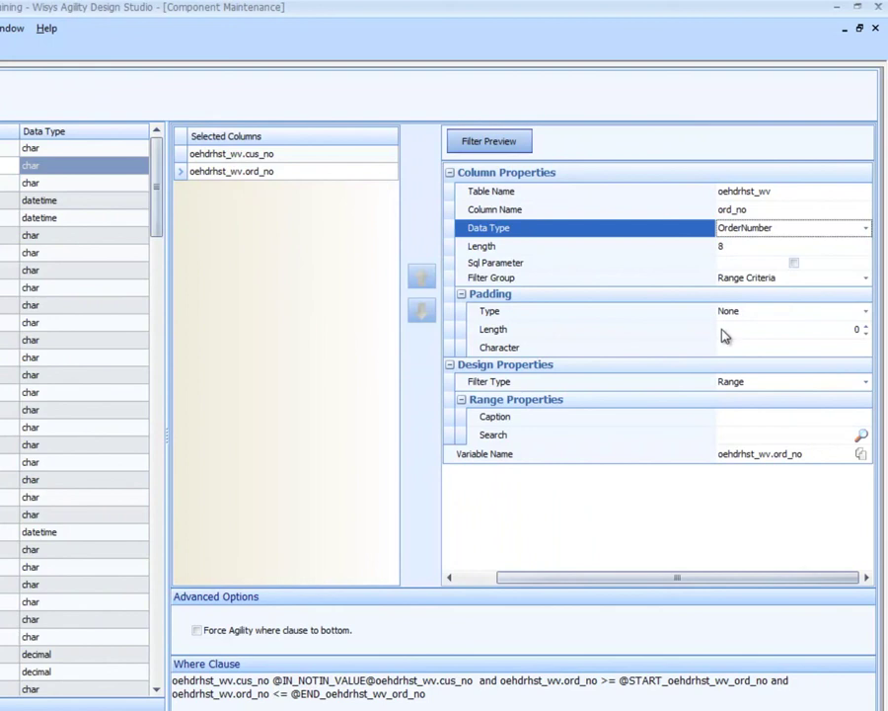
Step: Caption the ord_no filter "Ord No" and assign the OE-HDR-HST-ORD grid from the Agility Searches project as its search
{"action": "left_click", "coordinate": [745, 418]}
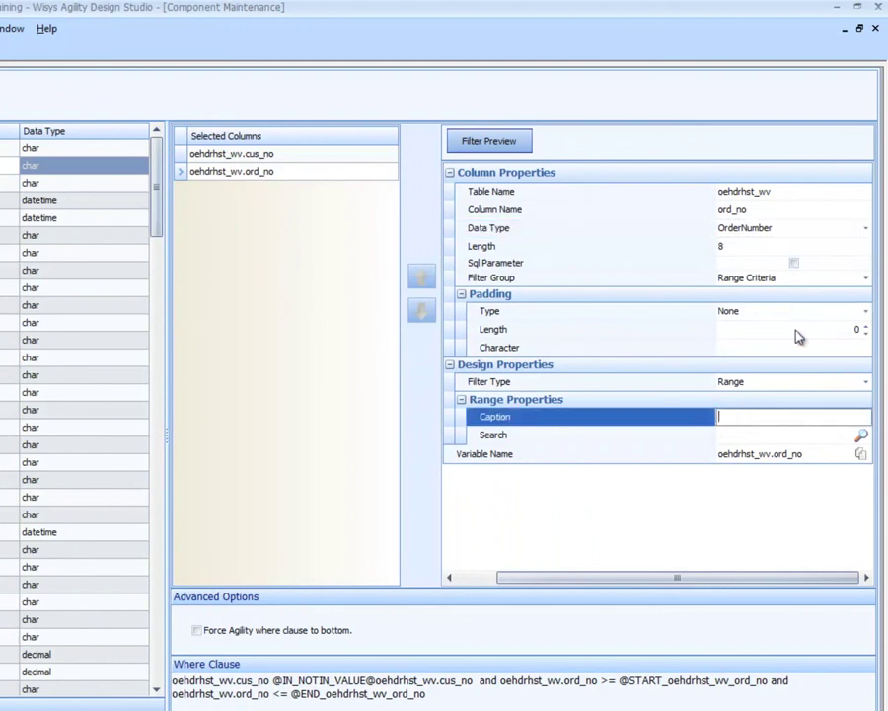
{"action": "type", "text": "Ord No"}
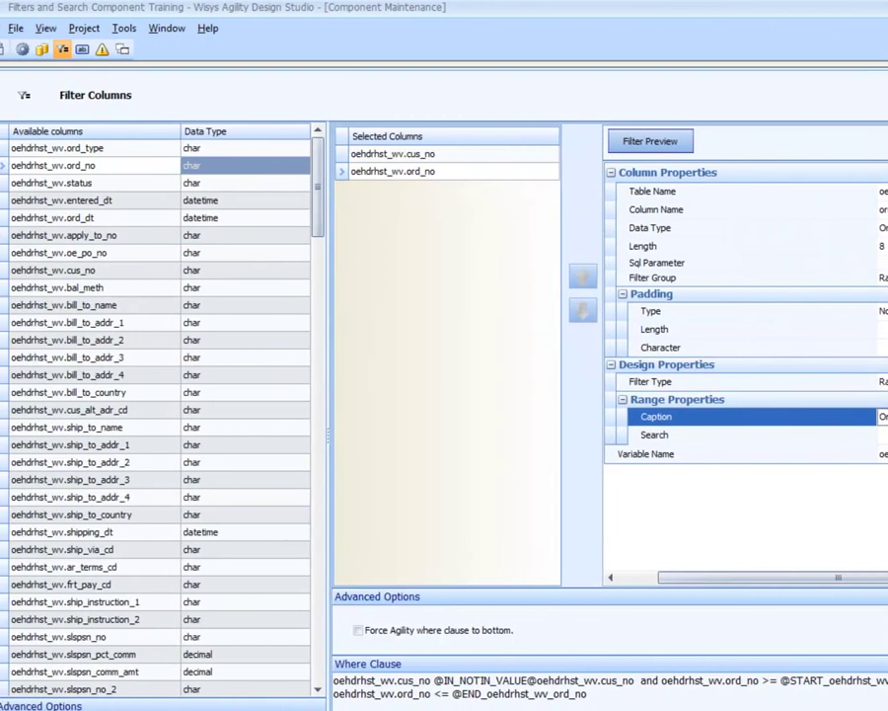
{"action": "left_click", "coordinate": [881, 434]}
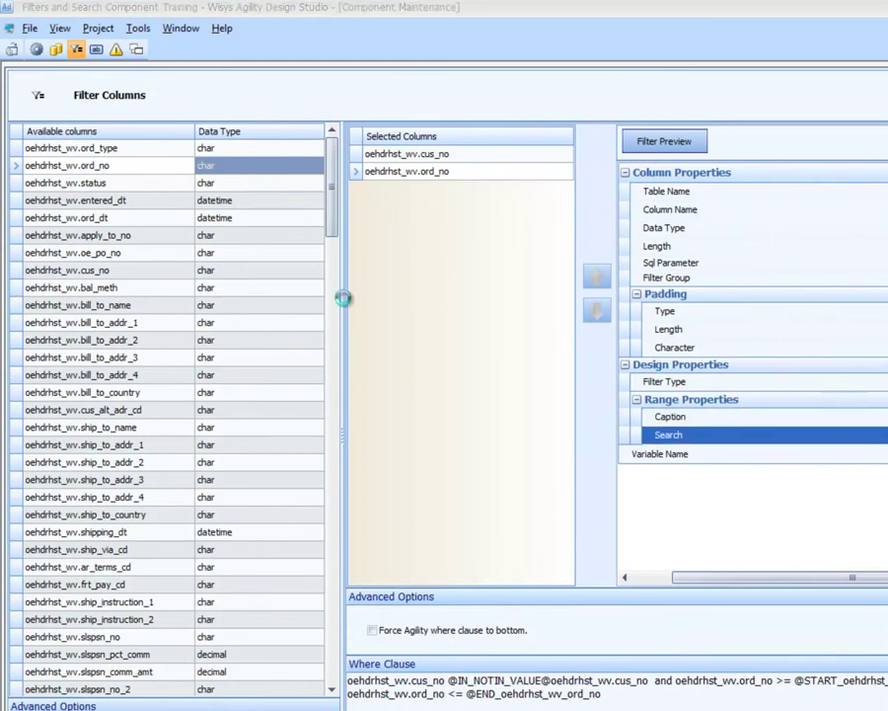
{"action": "left_click", "coordinate": [141, 156]}
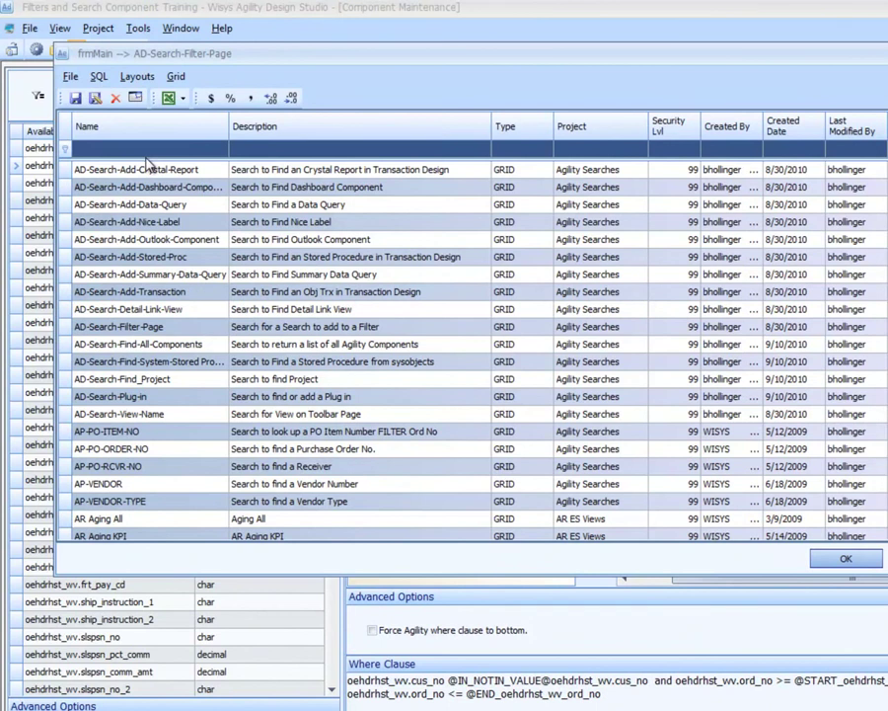
{"action": "left_click", "coordinate": [151, 150]}
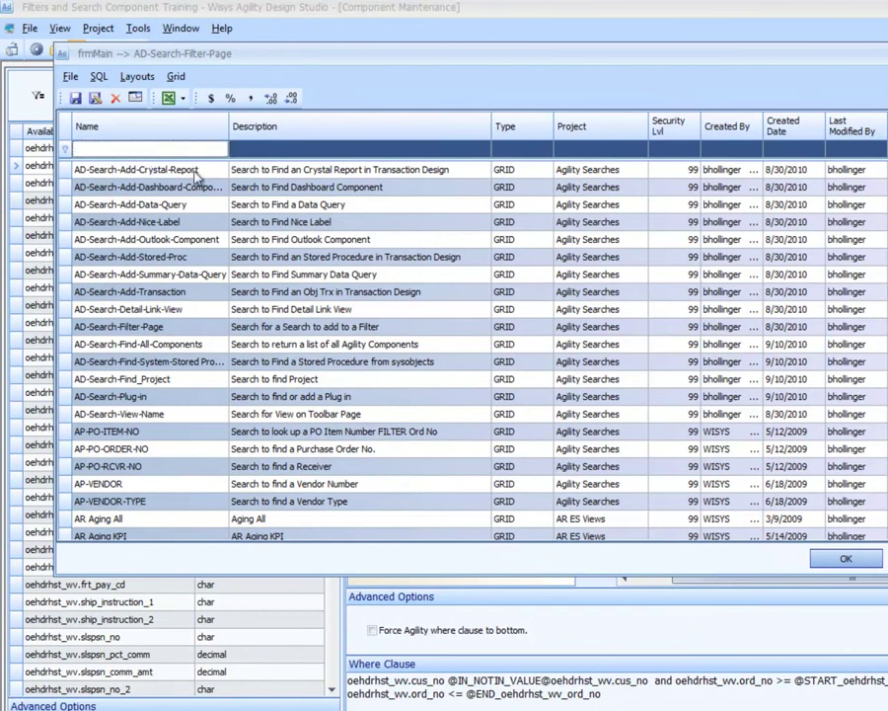
{"action": "type", "text": "oe-"}
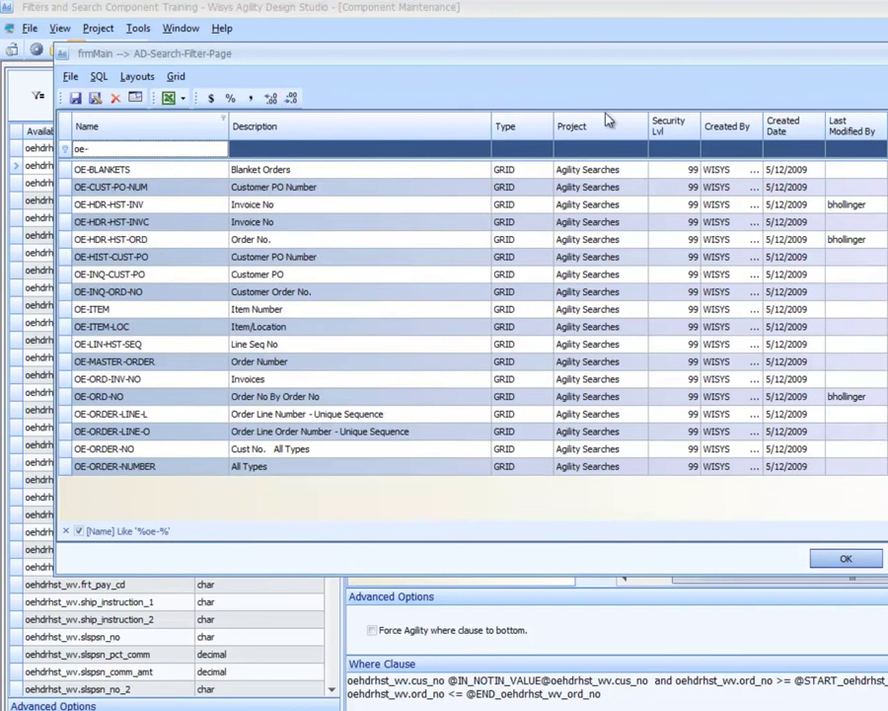
{"action": "left_click", "coordinate": [642, 119]}
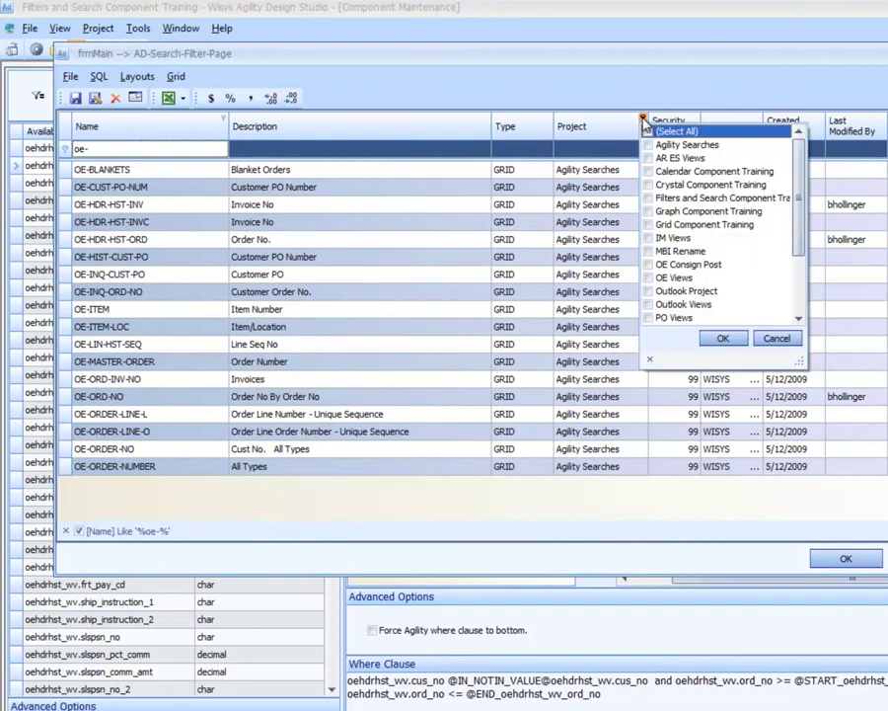
{"action": "left_click", "coordinate": [649, 144]}
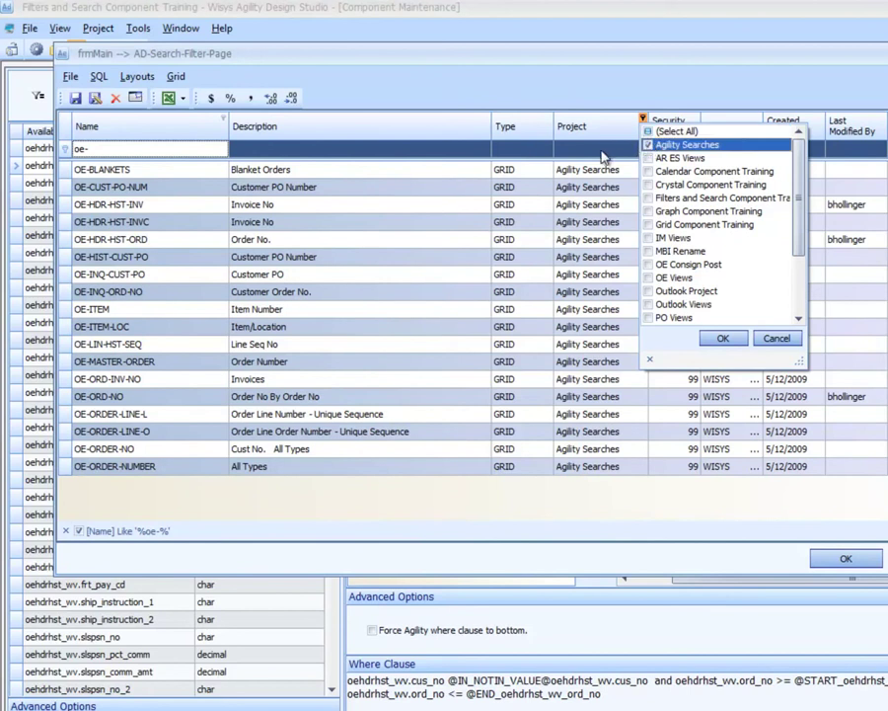
{"action": "left_click", "coordinate": [720, 337]}
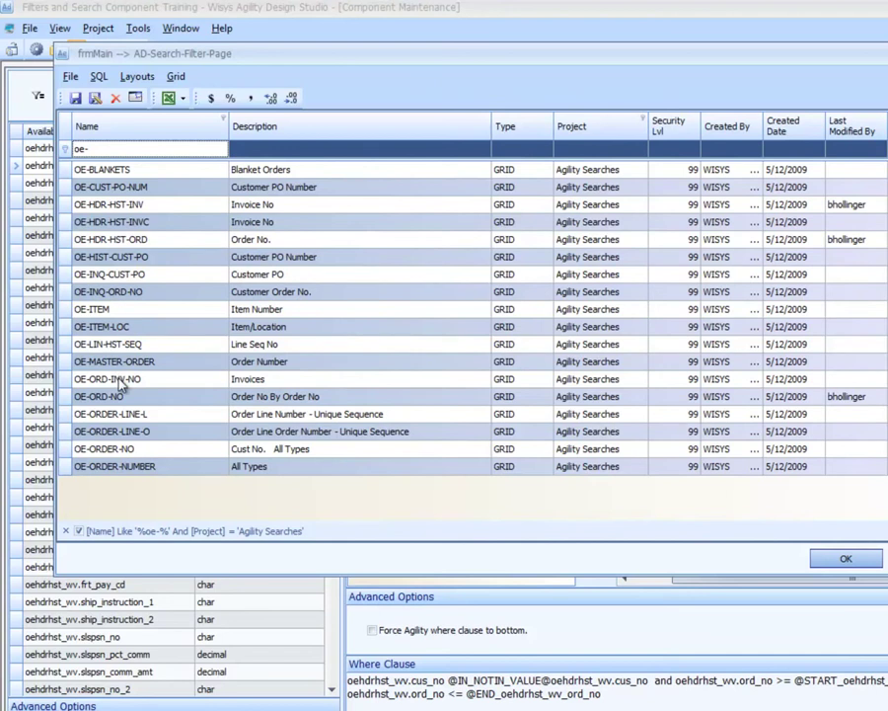
{"action": "left_click", "coordinate": [138, 246]}
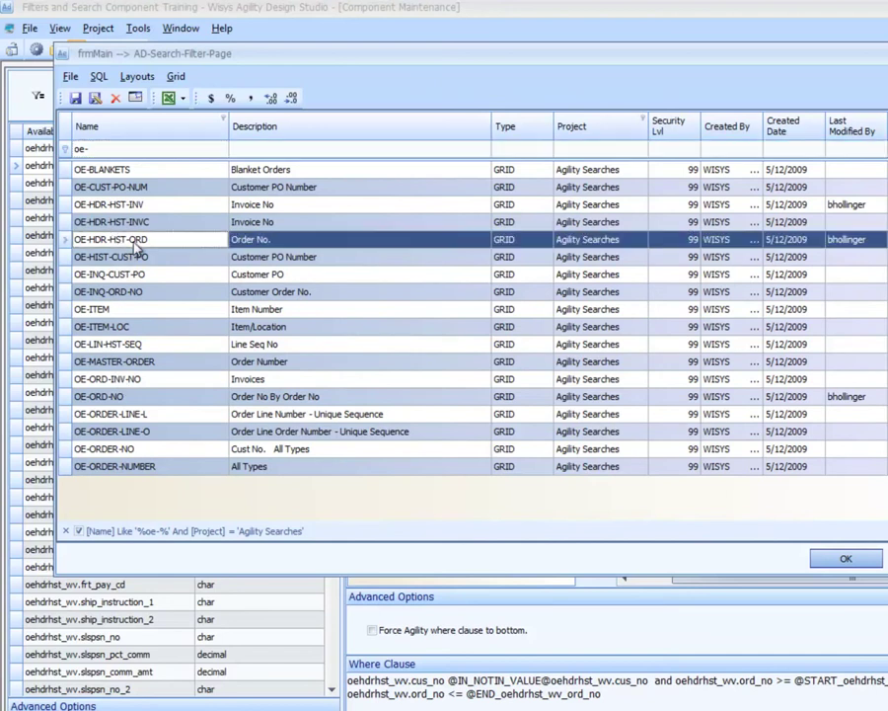
{"action": "double_click", "coordinate": [135, 243]}
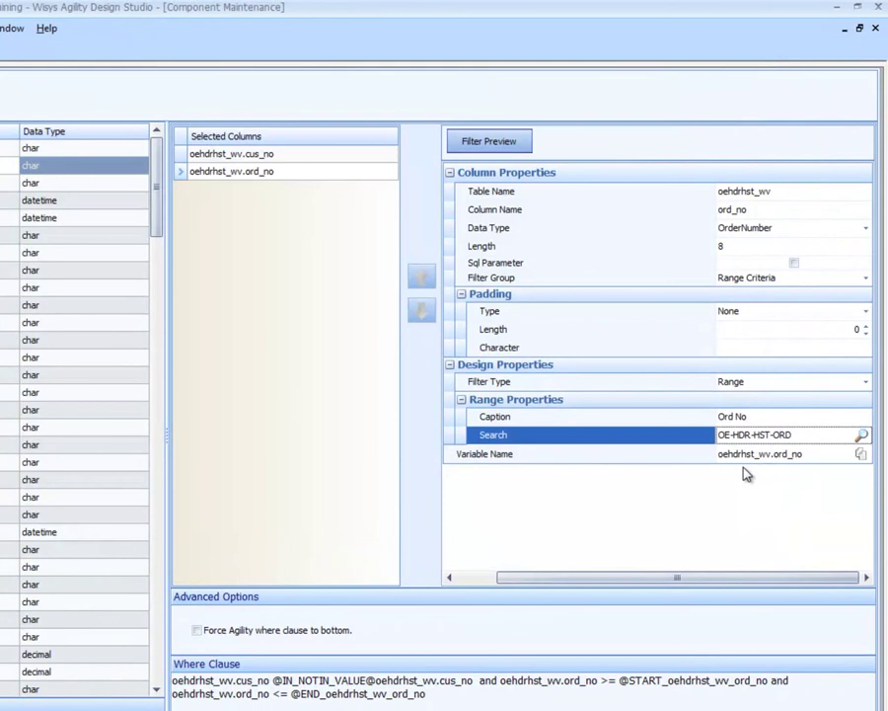
Step: Preview the filter and check the order search attached to the starting Ord No
{"action": "left_click", "coordinate": [513, 148]}
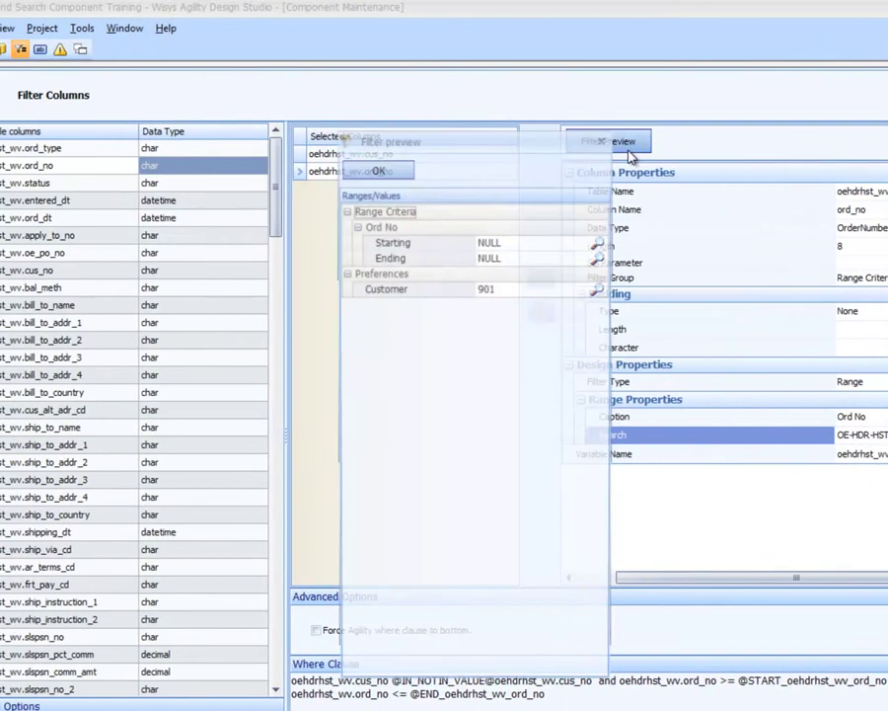
{"action": "left_click", "coordinate": [583, 242]}
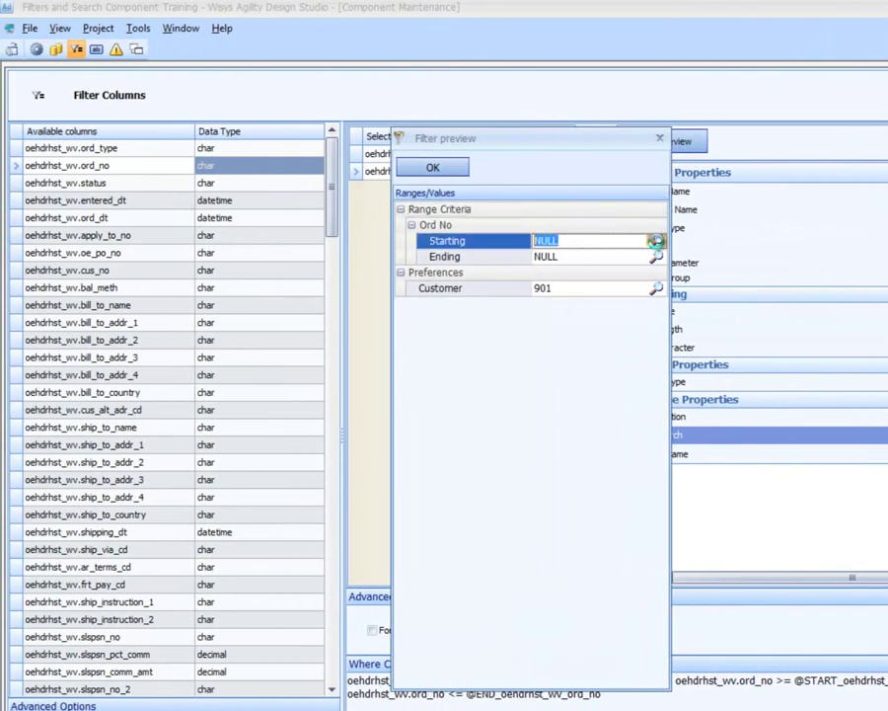
{"action": "left_click", "coordinate": [656, 241]}
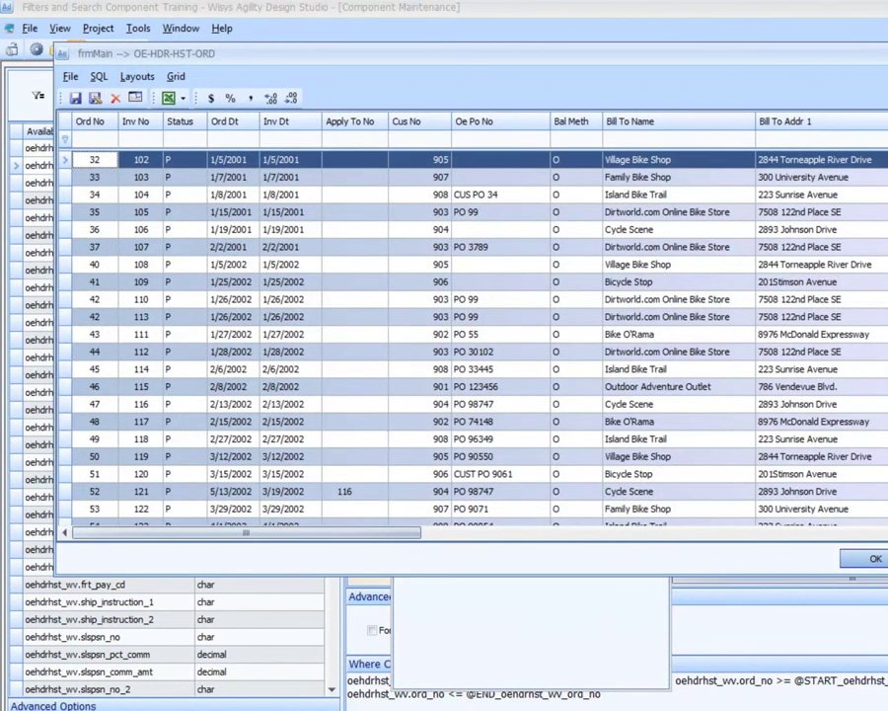
{"action": "key", "text": "Escape"}
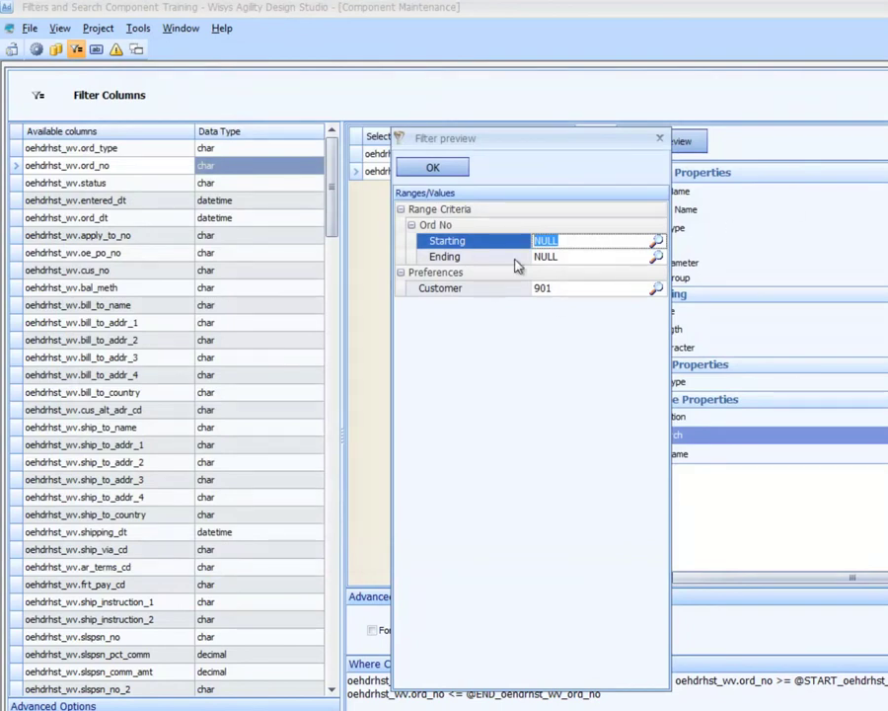
Step: Reopen the starting Ord No search, examine its SQL statement through to the FROM clause, and close the preview
{"action": "left_click", "coordinate": [655, 241]}
{"action": "left_click", "coordinate": [348, 317]}
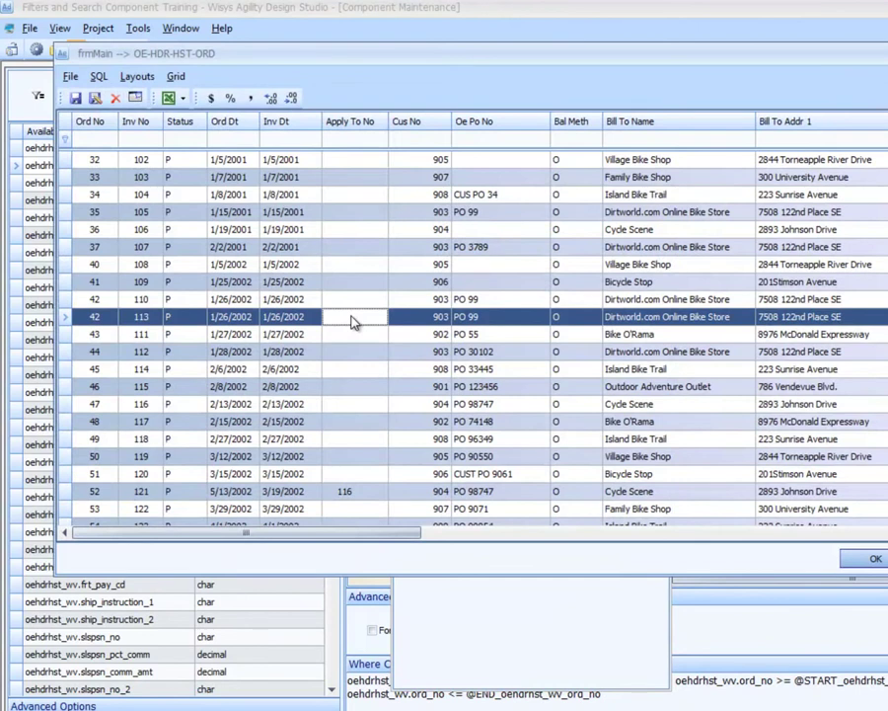
{"action": "key", "text": "ctrl+shift+s"}
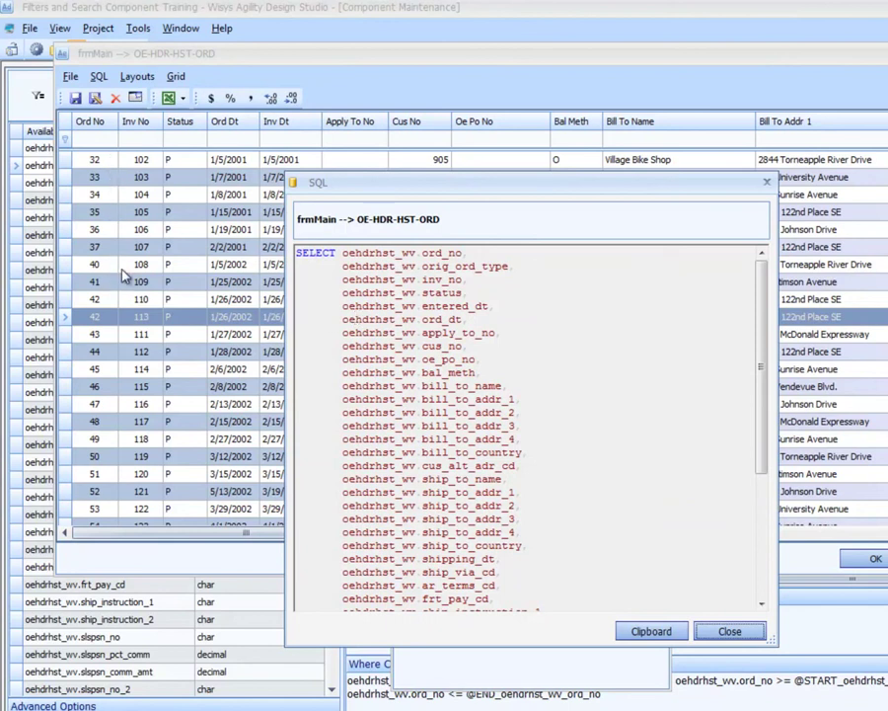
{"action": "scroll", "coordinate": [487, 334], "scroll_direction": "down", "scroll_amount": 4}
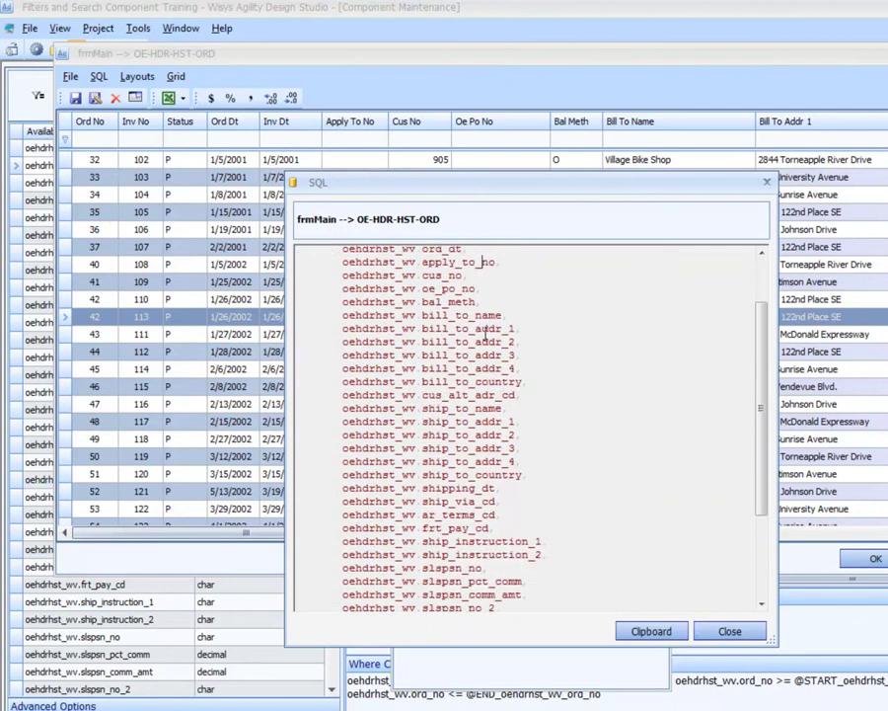
{"action": "scroll", "coordinate": [487, 334], "scroll_direction": "down", "scroll_amount": 2}
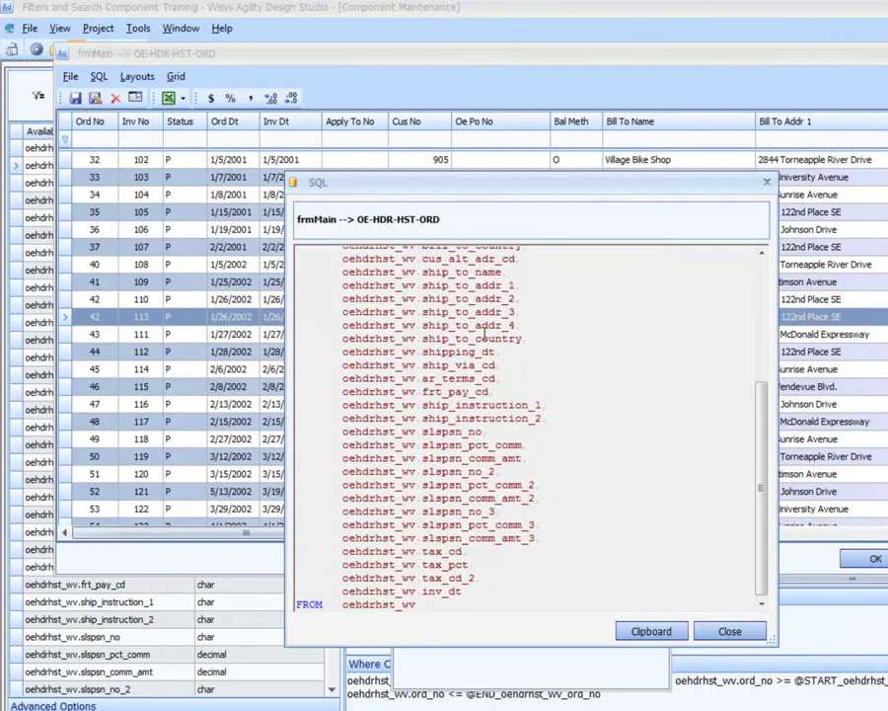
{"action": "left_click", "coordinate": [731, 632]}
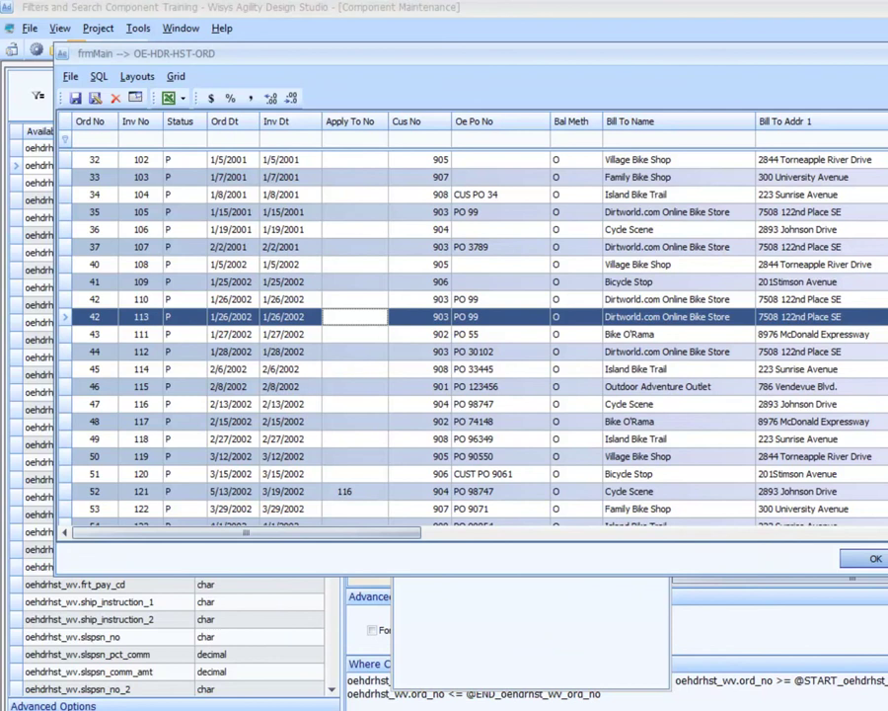
{"action": "left_click", "coordinate": [885, 53]}
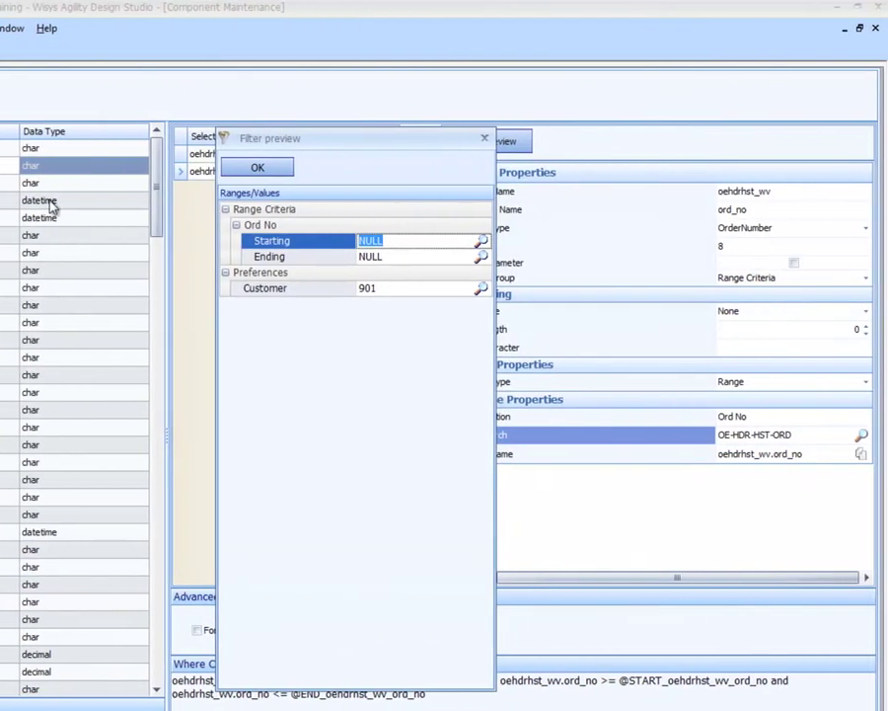
{"action": "left_click", "coordinate": [256, 169]}
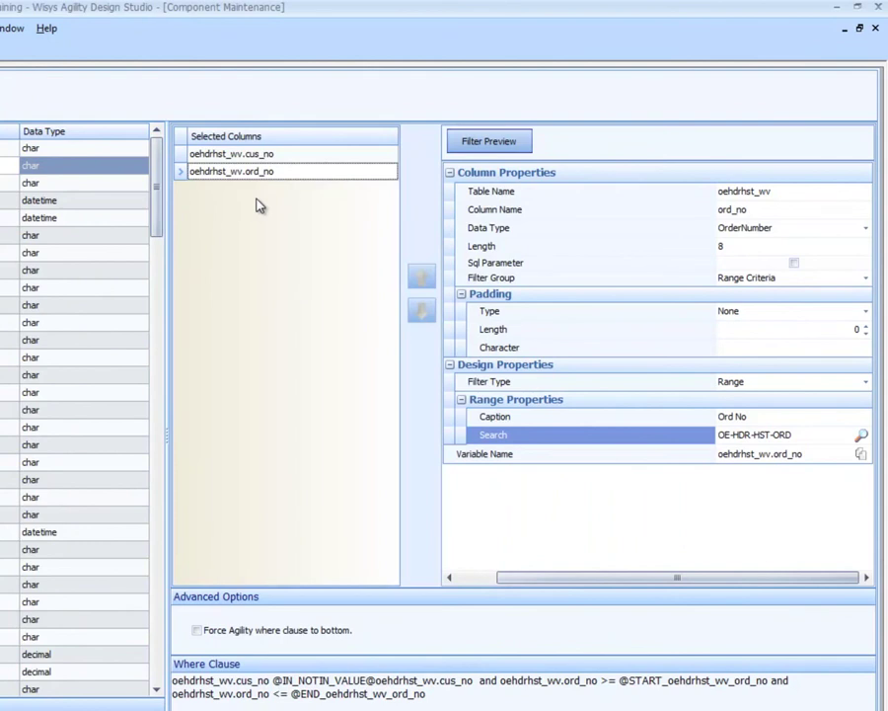
{"action": "left_click_drag", "start_coordinate": [333, 190], "coordinate": [332, 631]}
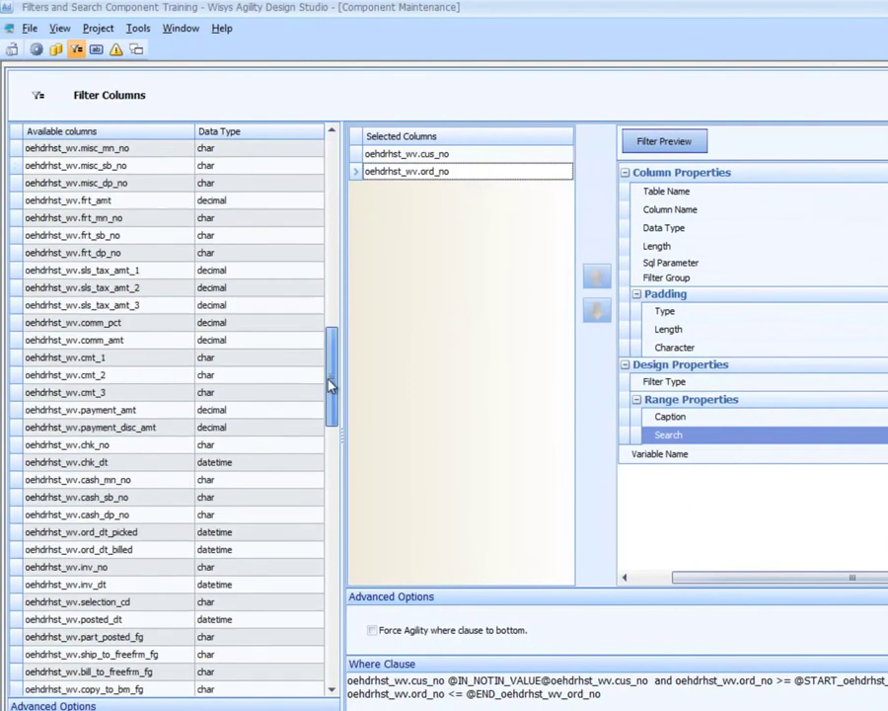
{"action": "left_click", "coordinate": [133, 672]}
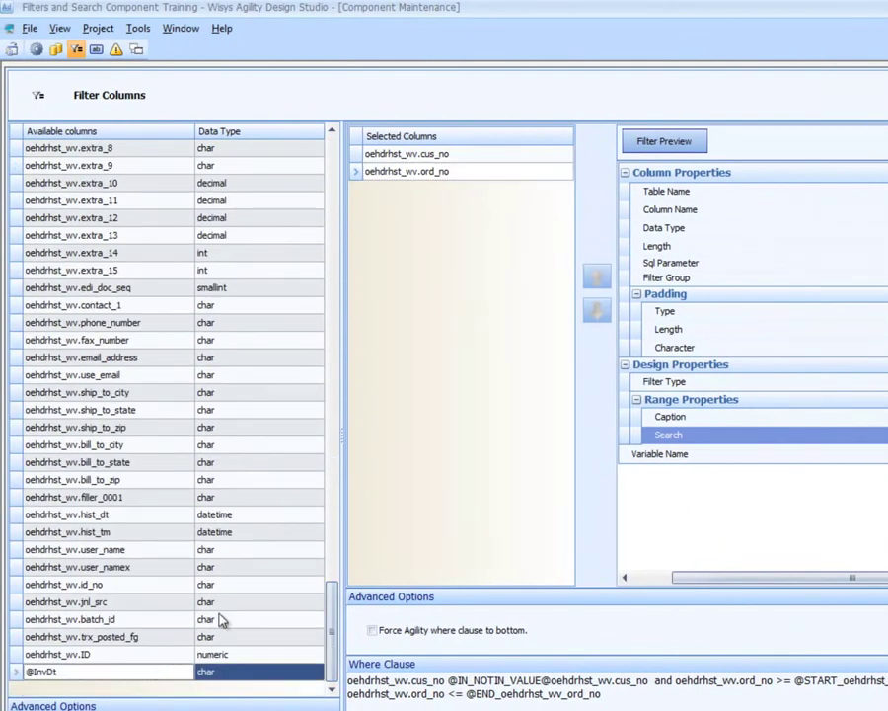
{"action": "double_click", "coordinate": [126, 672]}
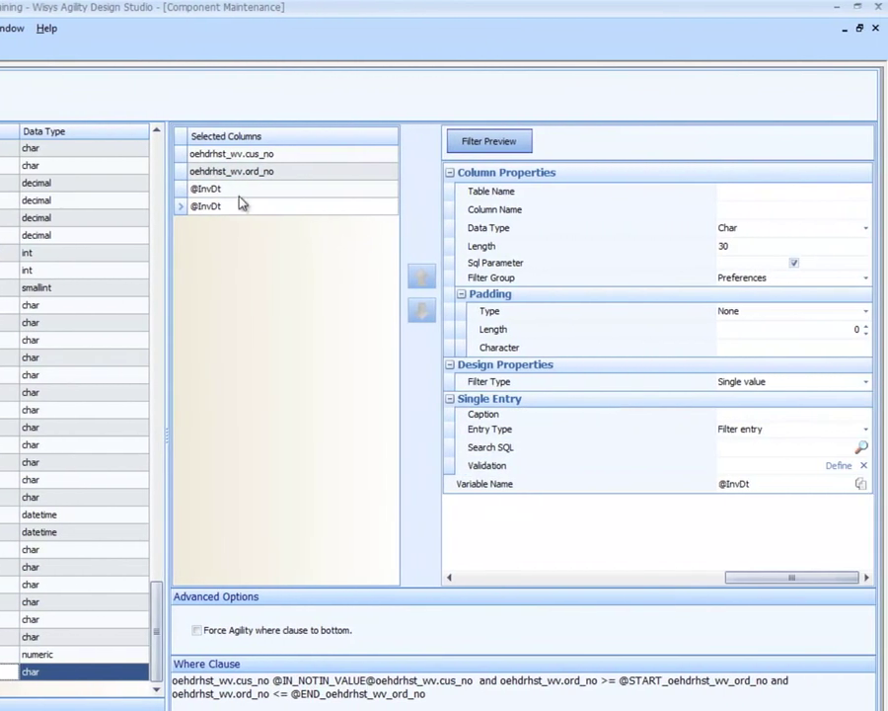
{"action": "left_click", "coordinate": [240, 204]}
{"action": "right_click", "coordinate": [242, 204]}
{"action": "left_click", "coordinate": [268, 188]}
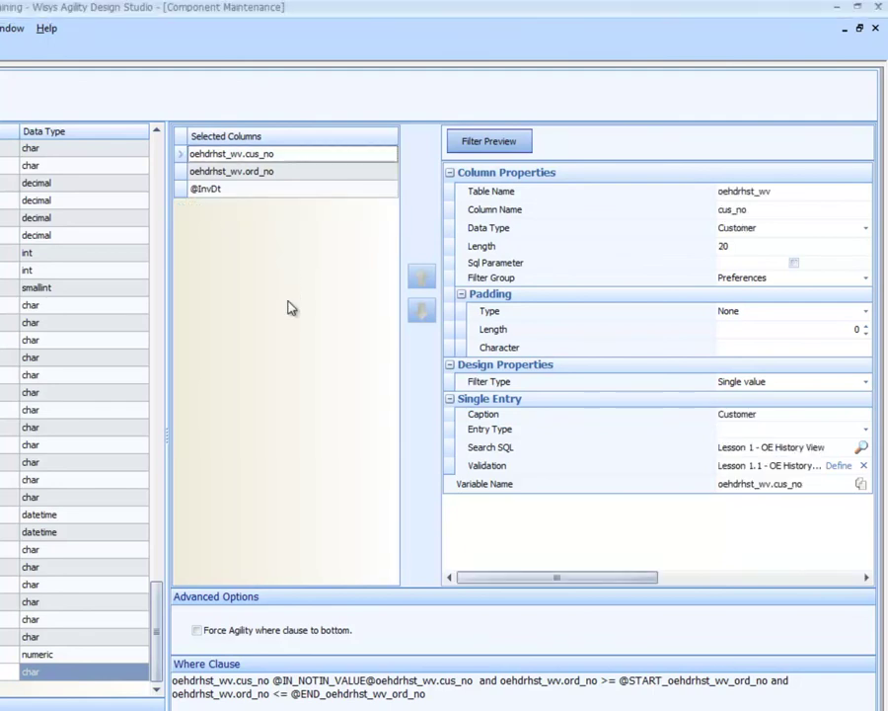
{"action": "left_click", "coordinate": [233, 191]}
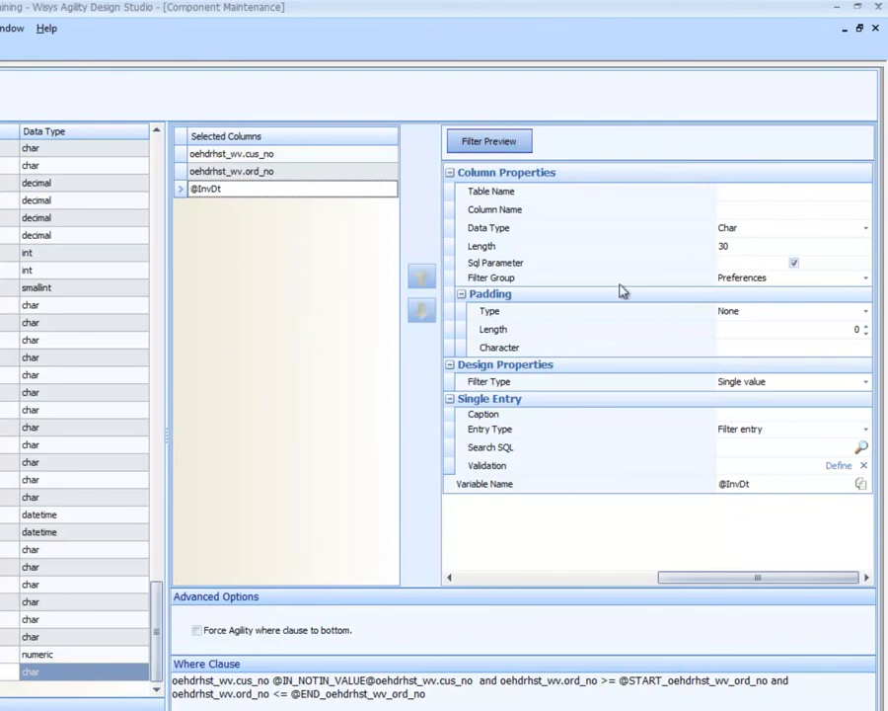
{"action": "left_click", "coordinate": [742, 231]}
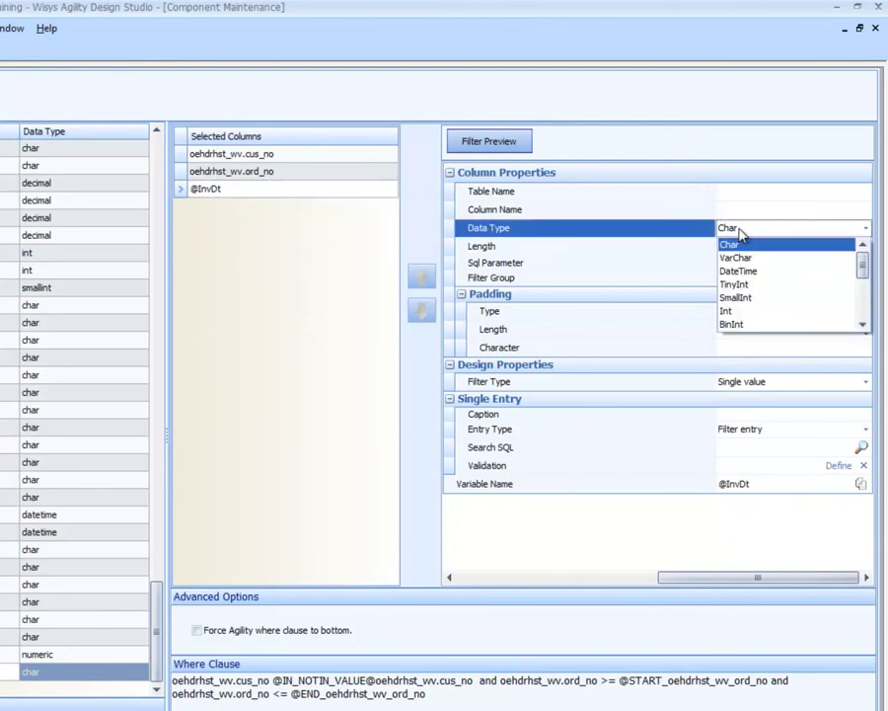
{"action": "left_click", "coordinate": [741, 231]}
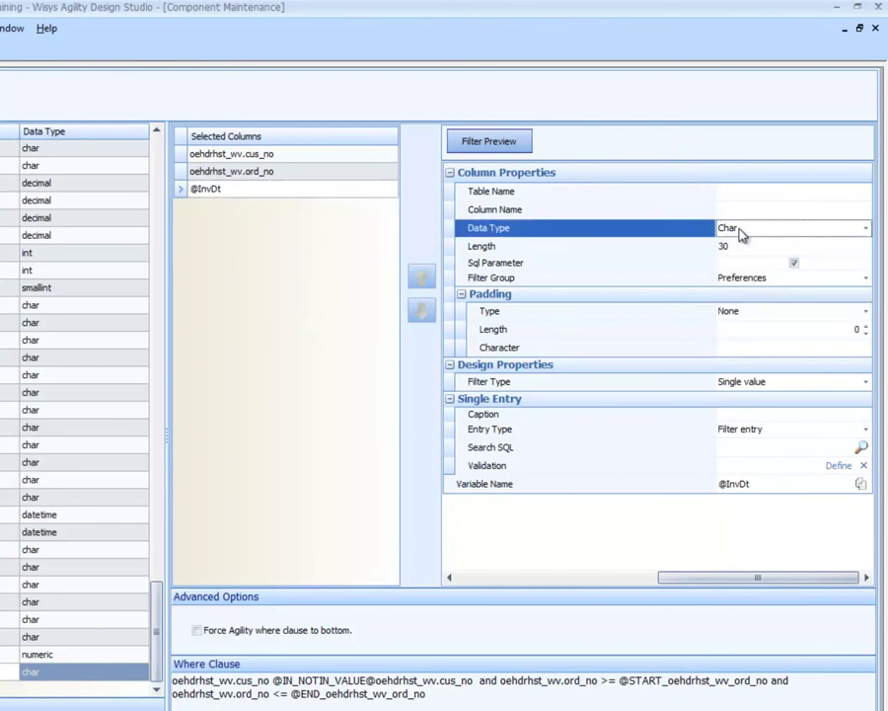
{"action": "left_click", "coordinate": [763, 412]}
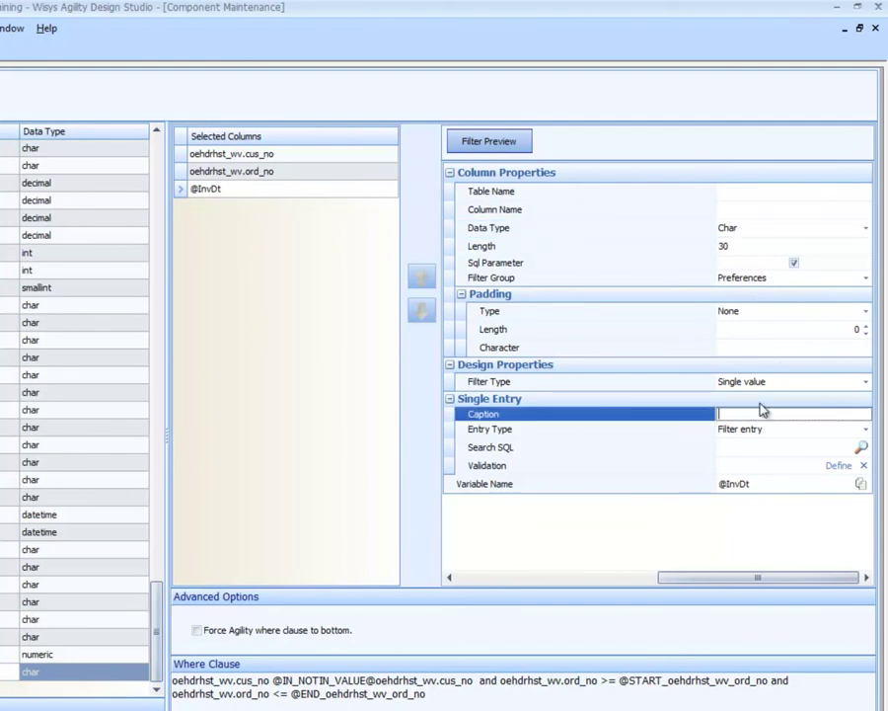
{"action": "type", "text": "Inv Date"}
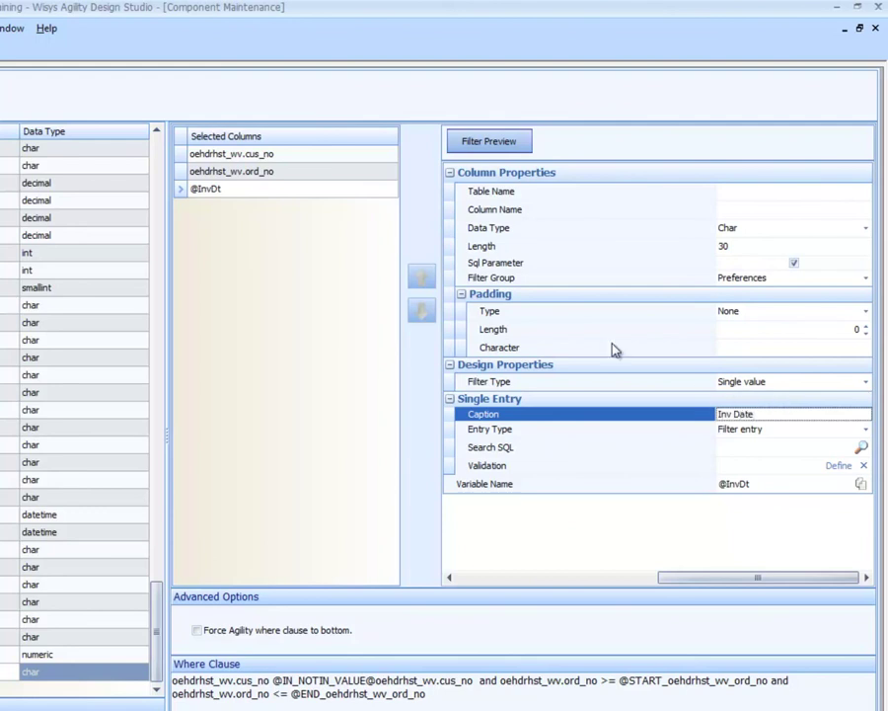
Step: Preview the filter, check how the Inv Date entry accepts values, and close the preview
{"action": "left_click", "coordinate": [499, 149]}
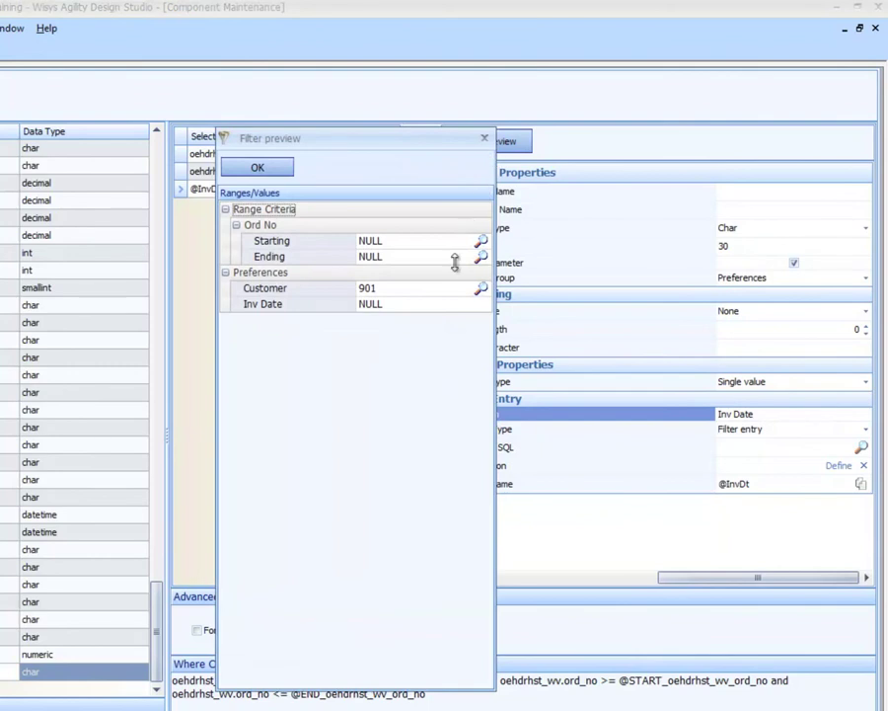
{"action": "left_click", "coordinate": [454, 307]}
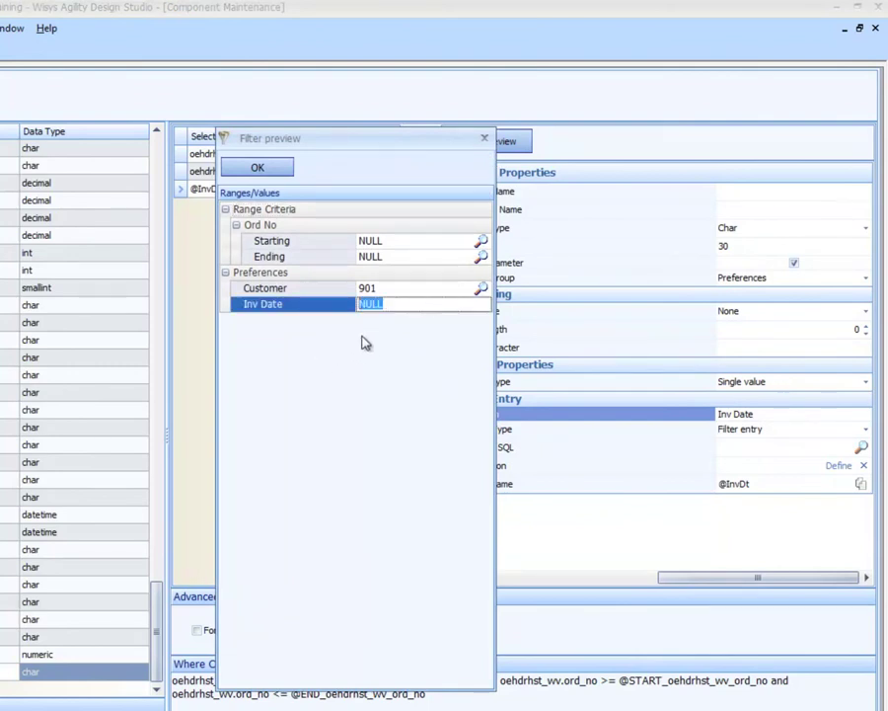
{"action": "left_click", "coordinate": [255, 174]}
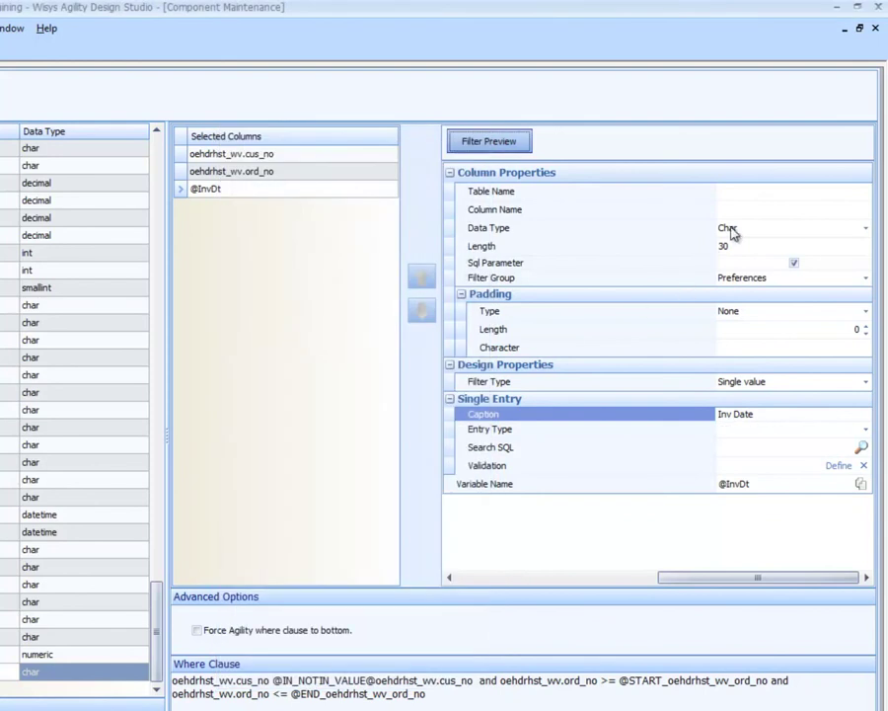
{"action": "left_click", "coordinate": [730, 229]}
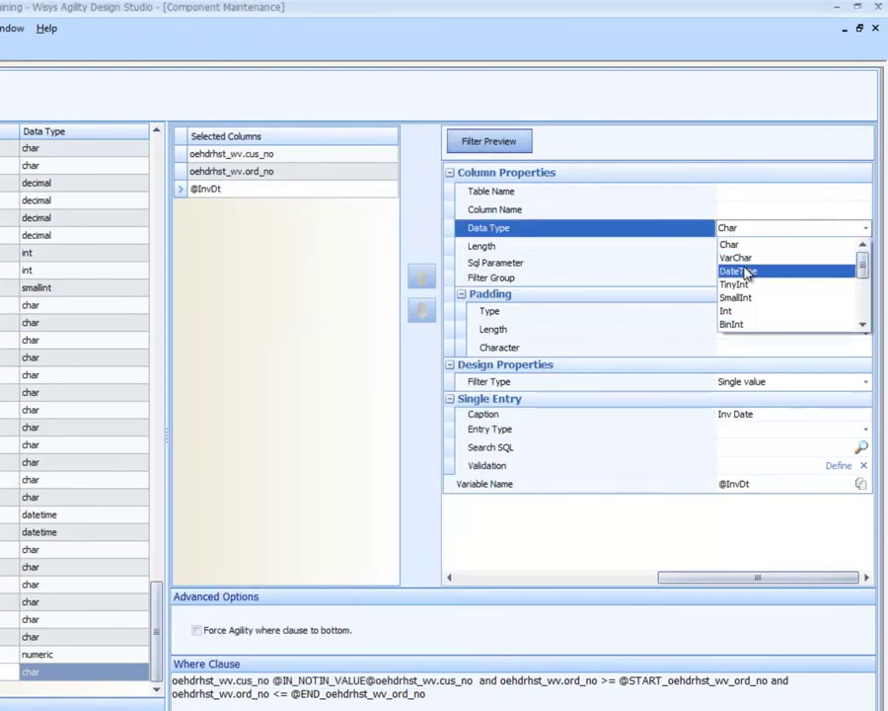
{"action": "left_click", "coordinate": [736, 270]}
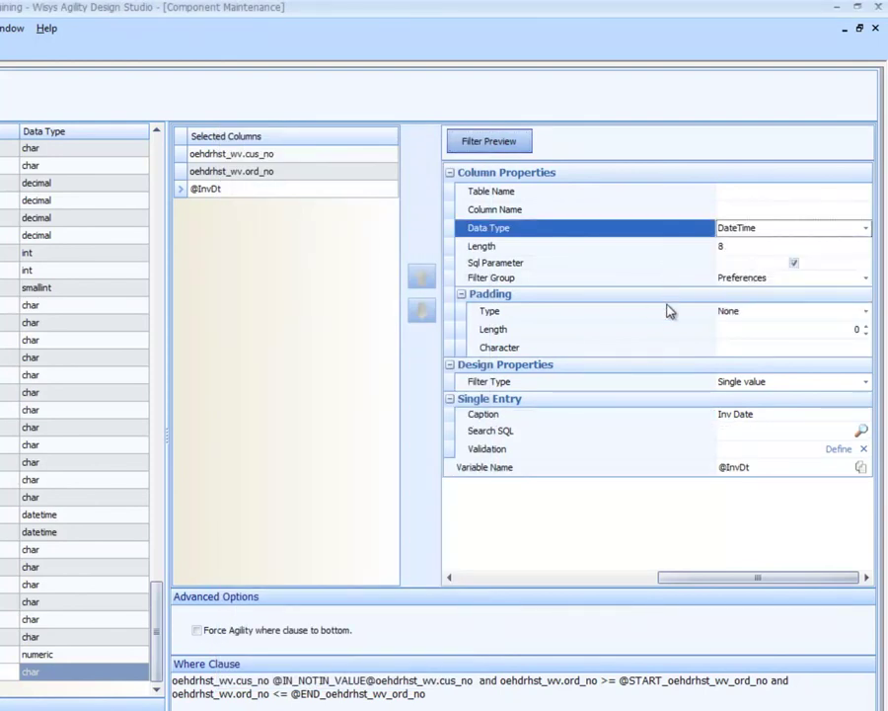
{"action": "left_click", "coordinate": [466, 144]}
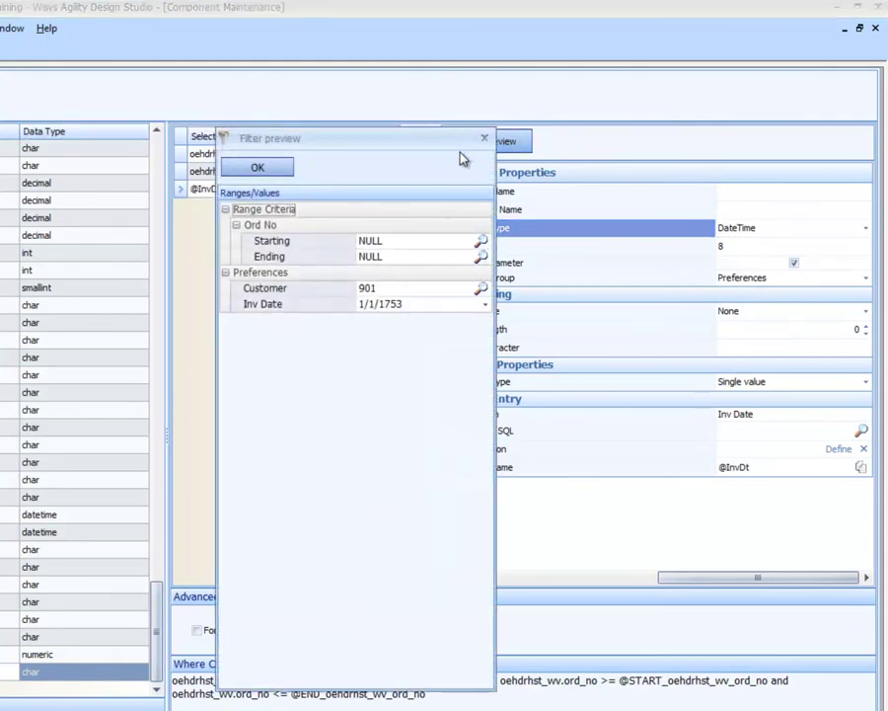
{"action": "left_click", "coordinate": [485, 305]}
{"action": "left_click", "coordinate": [486, 305]}
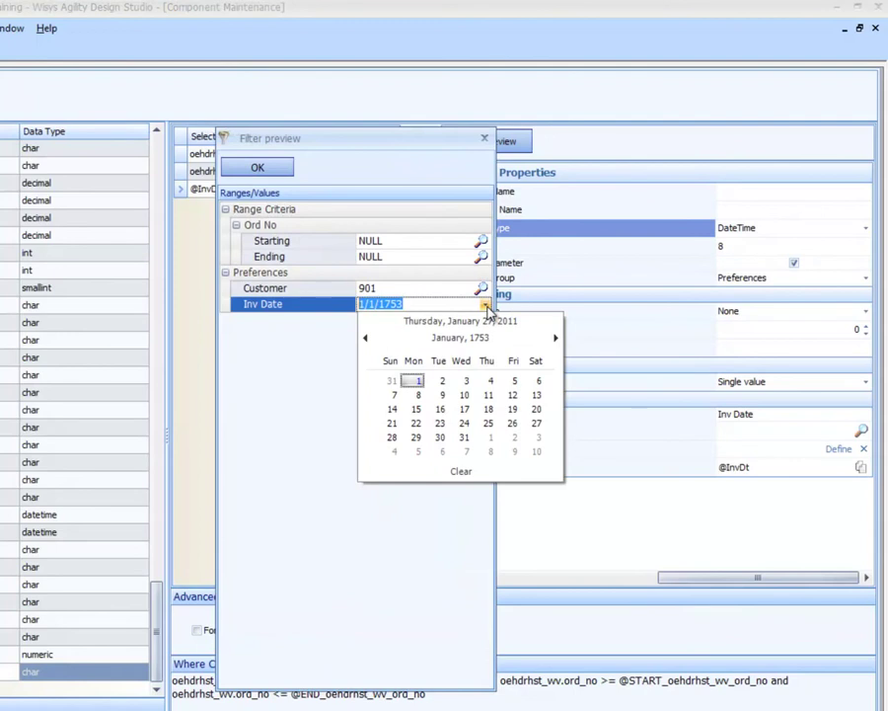
{"action": "left_click", "coordinate": [484, 322]}
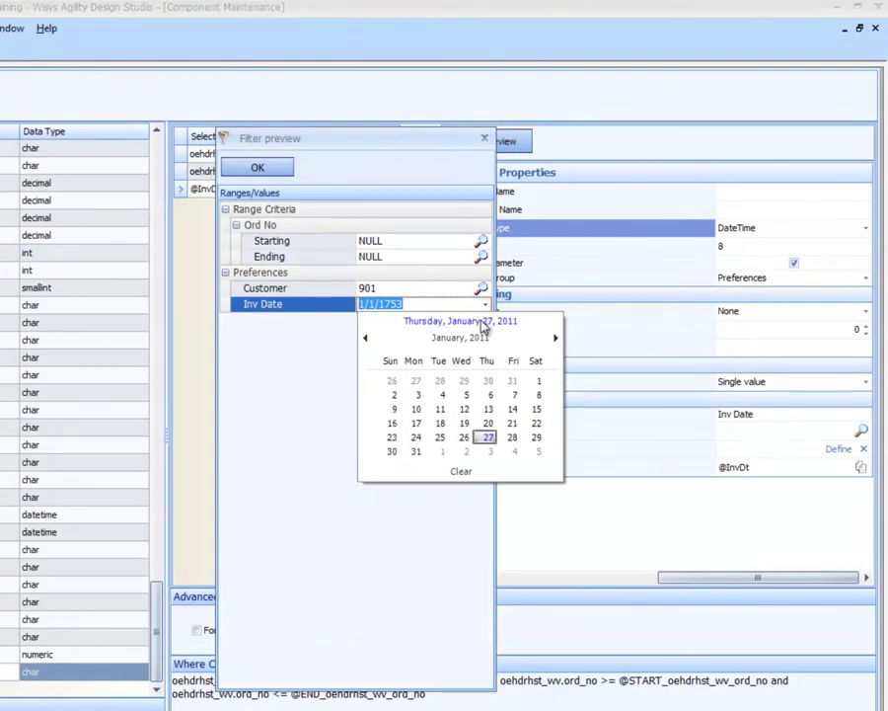
{"action": "left_click", "coordinate": [488, 437]}
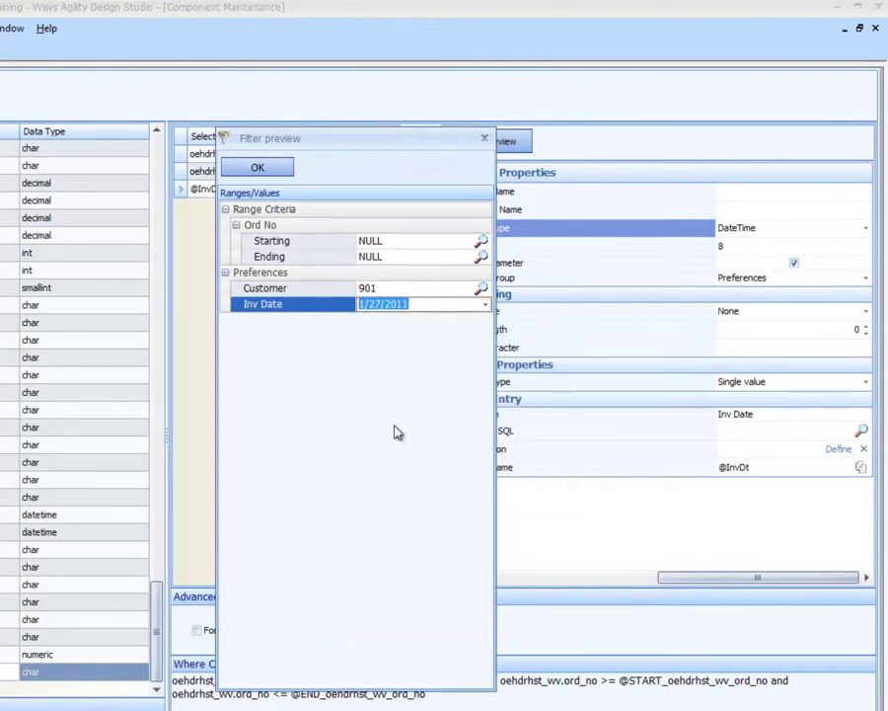
{"action": "left_click", "coordinate": [258, 168]}
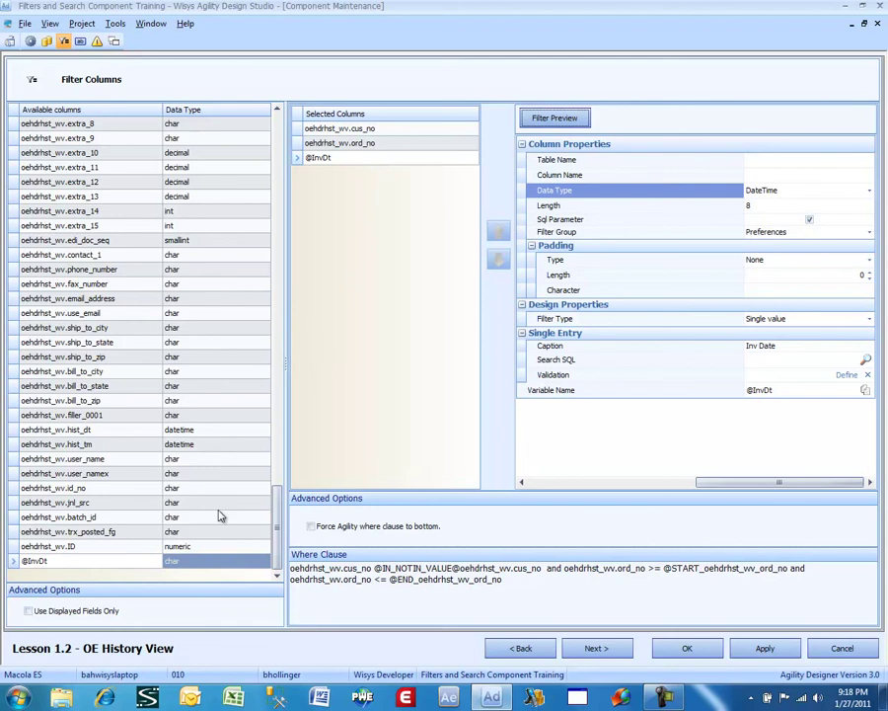
{"action": "left_click", "coordinate": [512, 648]}
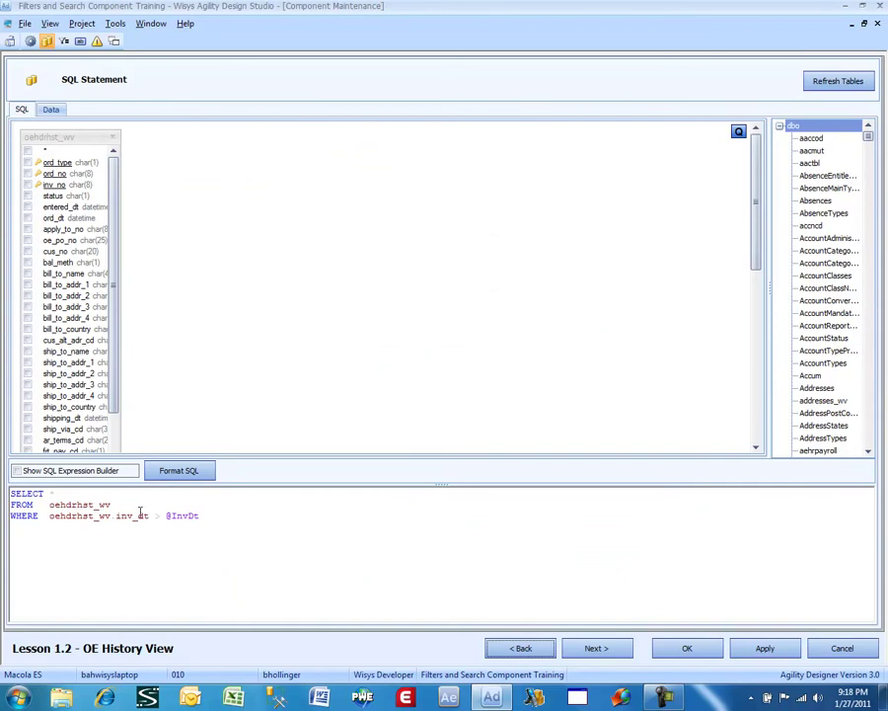
{"action": "left_click", "coordinate": [595, 649]}
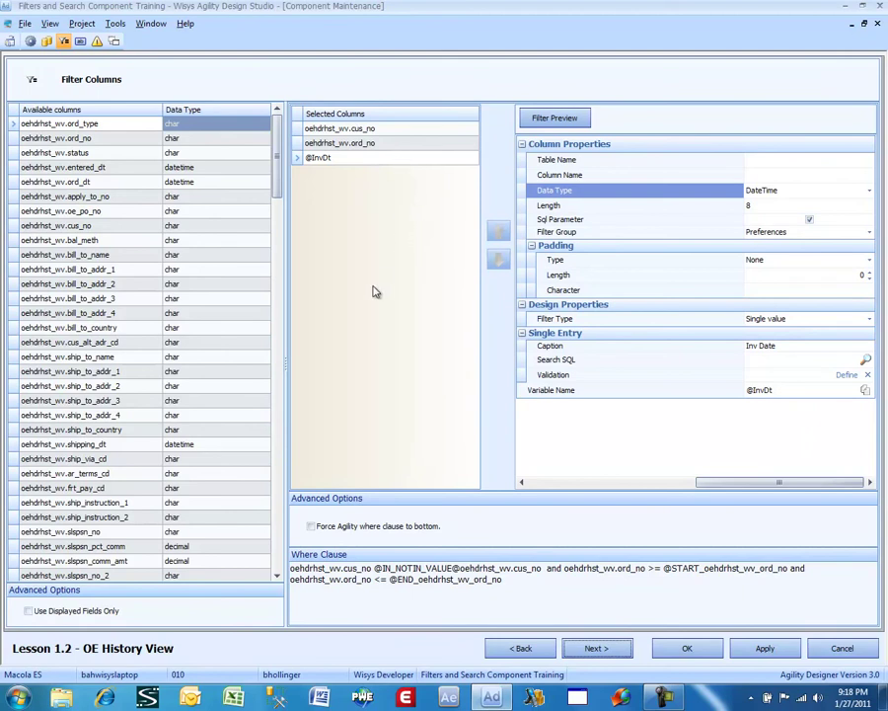
{"action": "left_click", "coordinate": [691, 649]}
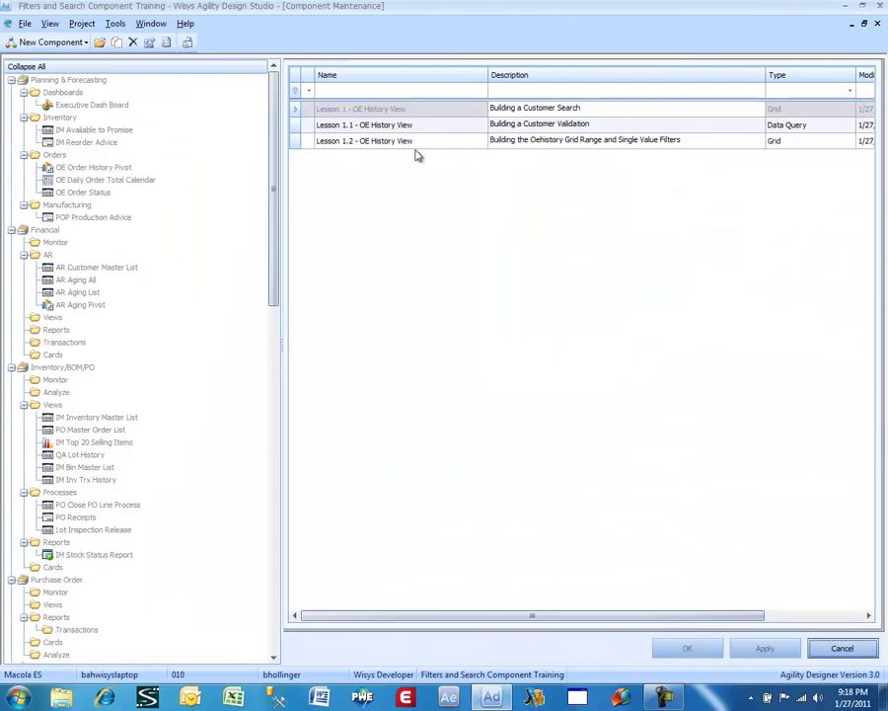
Step: Preview the Lesson 1.2 - OE History View grid from the component list
{"action": "left_click", "coordinate": [417, 143]}
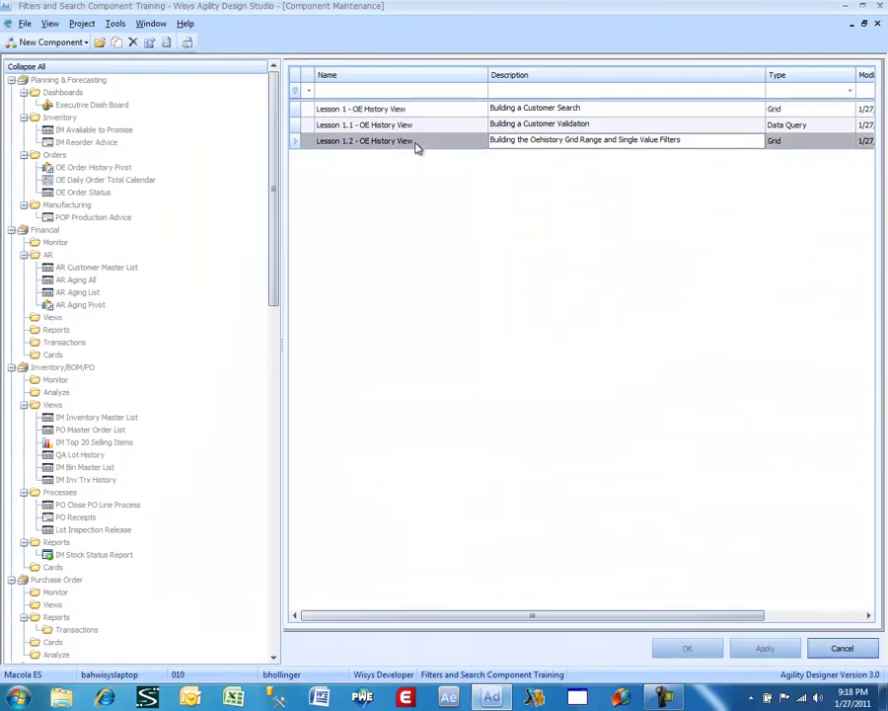
{"action": "right_click", "coordinate": [417, 146]}
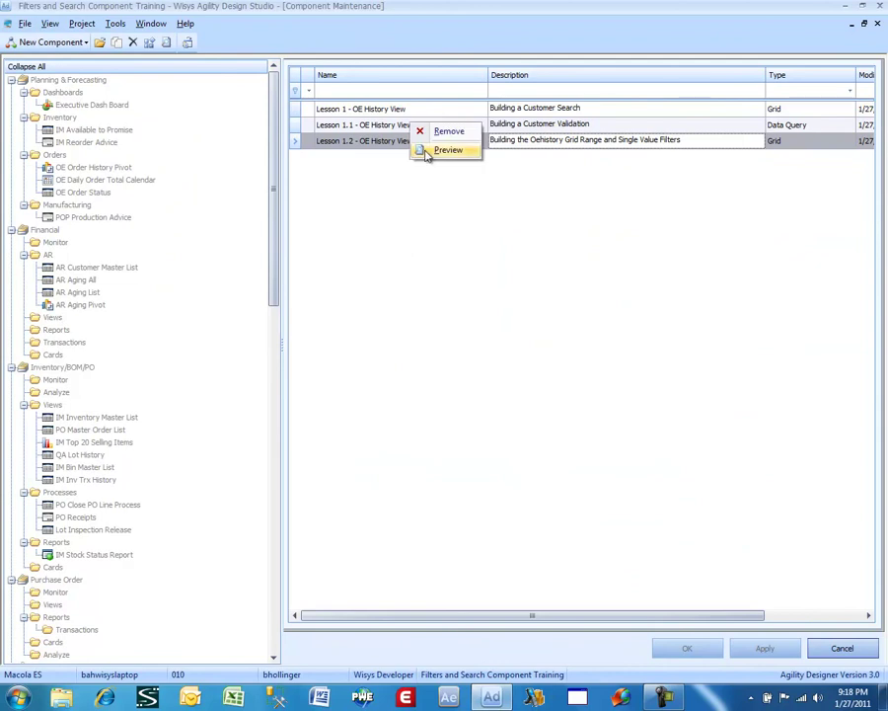
{"action": "left_click", "coordinate": [420, 149]}
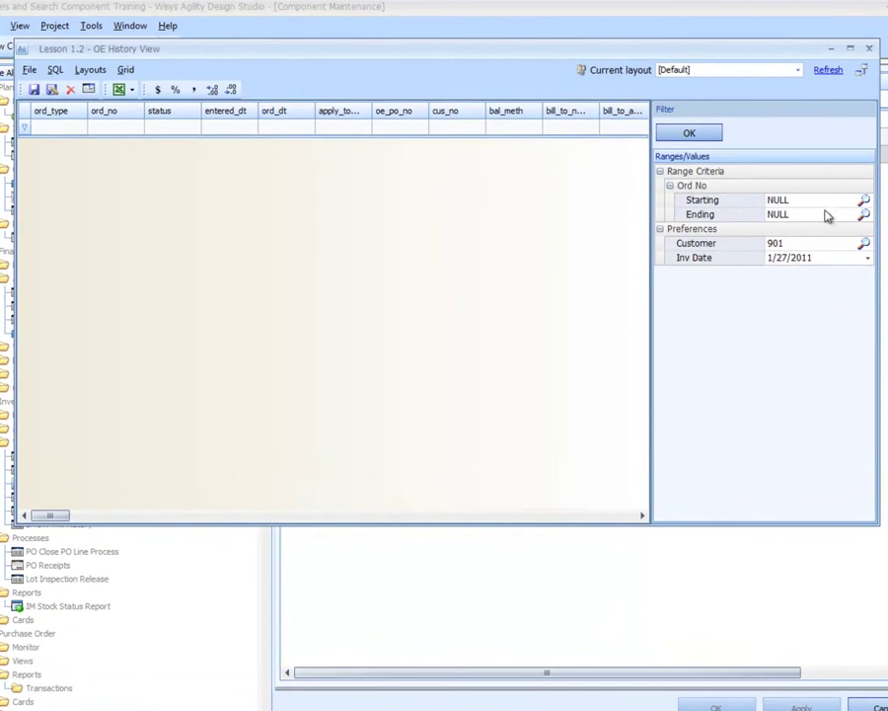
Step: Filter the starting Ord No search by Outdoor Adventure Outlet's customer number and choose its first order dated 1/20/2010
{"action": "left_click", "coordinate": [862, 200]}
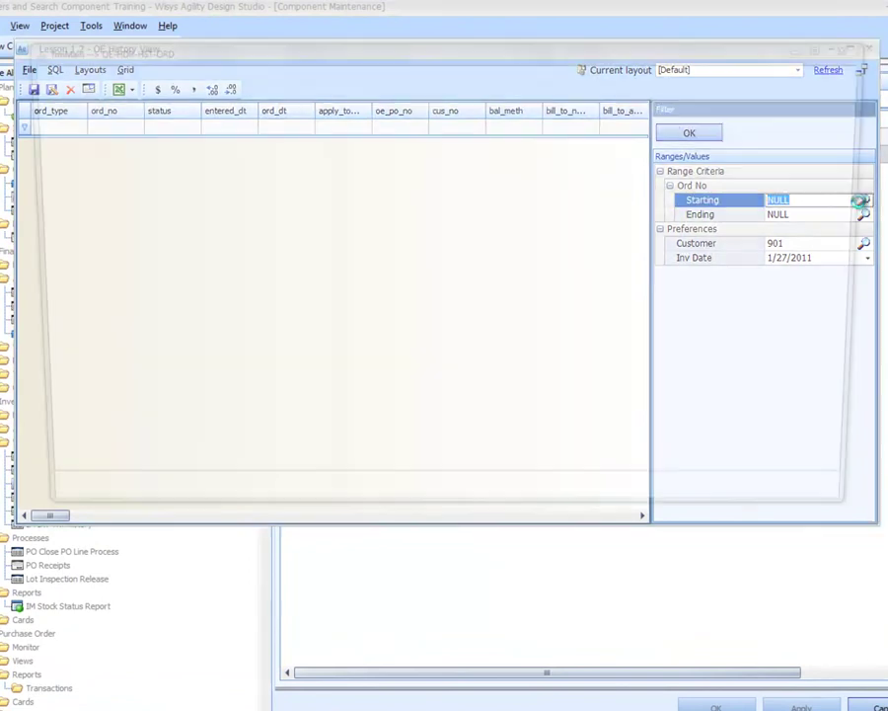
{"action": "left_click", "coordinate": [208, 275]}
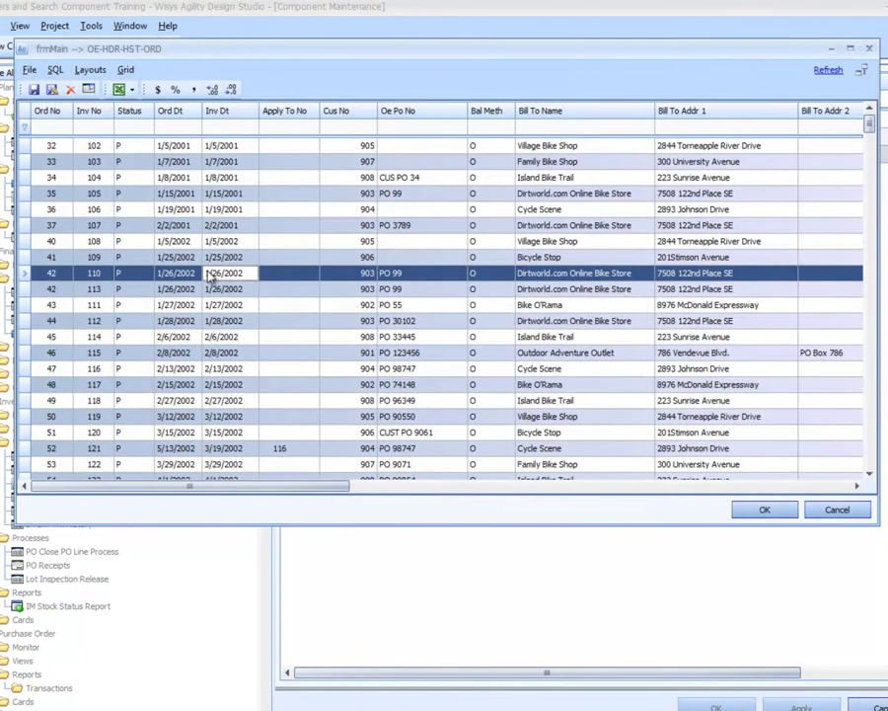
{"action": "left_click", "coordinate": [331, 126]}
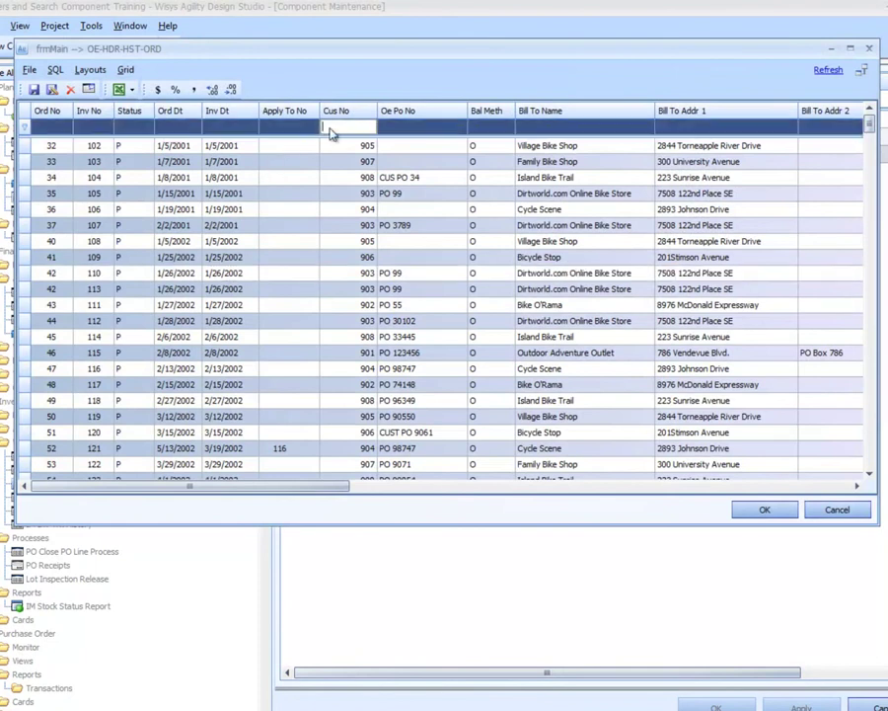
{"action": "type", "text": "901"}
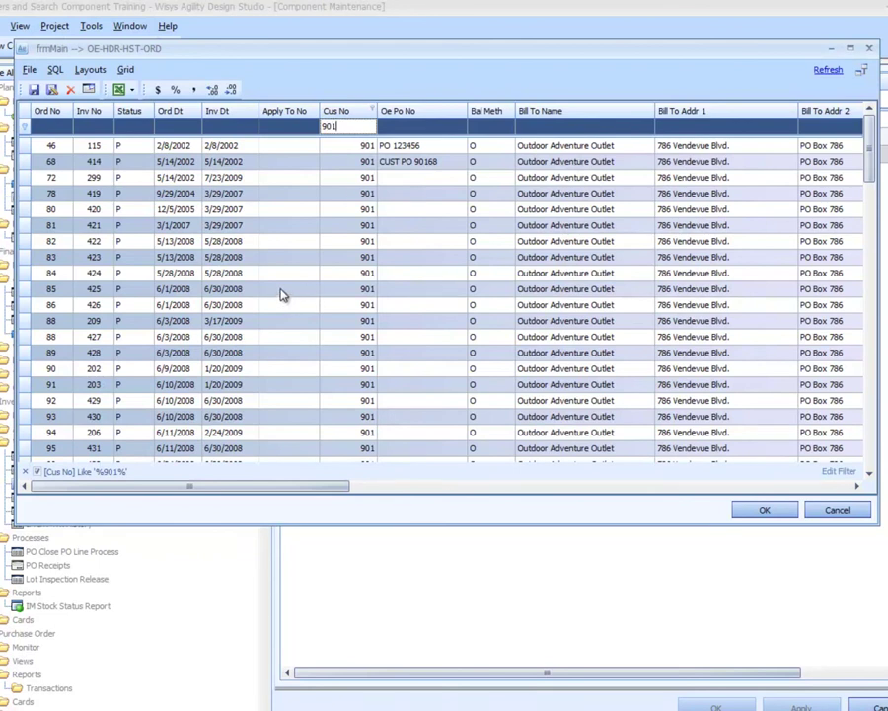
{"action": "left_click", "coordinate": [177, 292]}
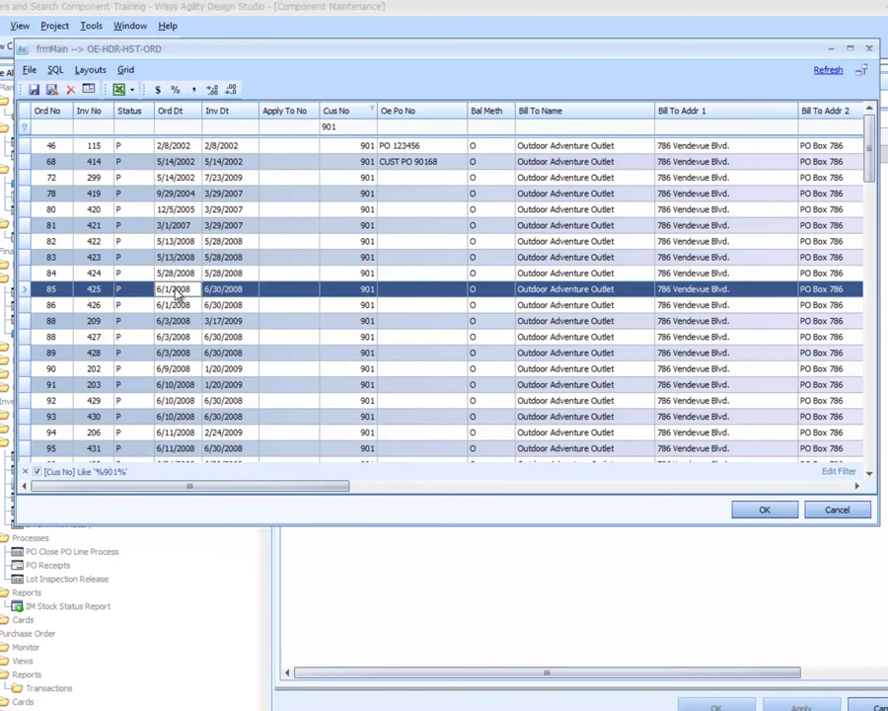
{"action": "scroll", "coordinate": [177, 292], "scroll_direction": "down", "scroll_amount": 2}
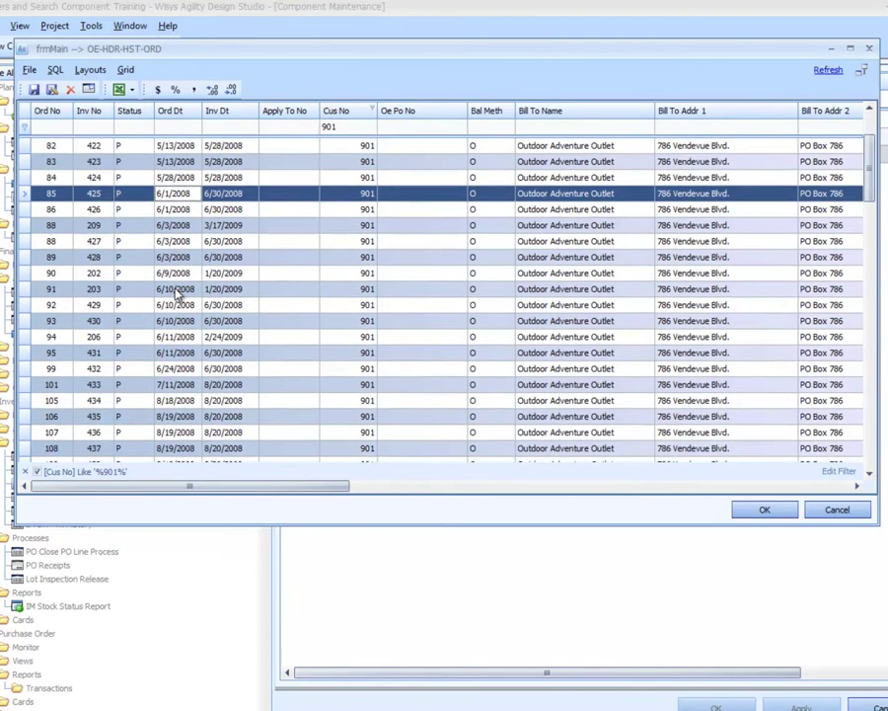
{"action": "scroll", "coordinate": [177, 292], "scroll_direction": "down", "scroll_amount": 10}
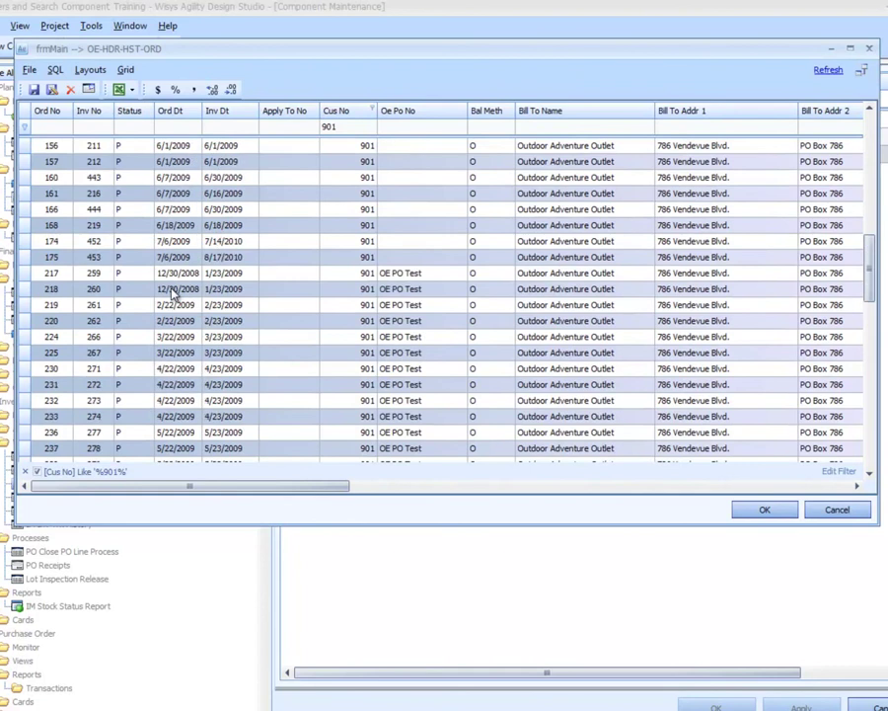
{"action": "scroll", "coordinate": [170, 292], "scroll_direction": "down", "scroll_amount": 4}
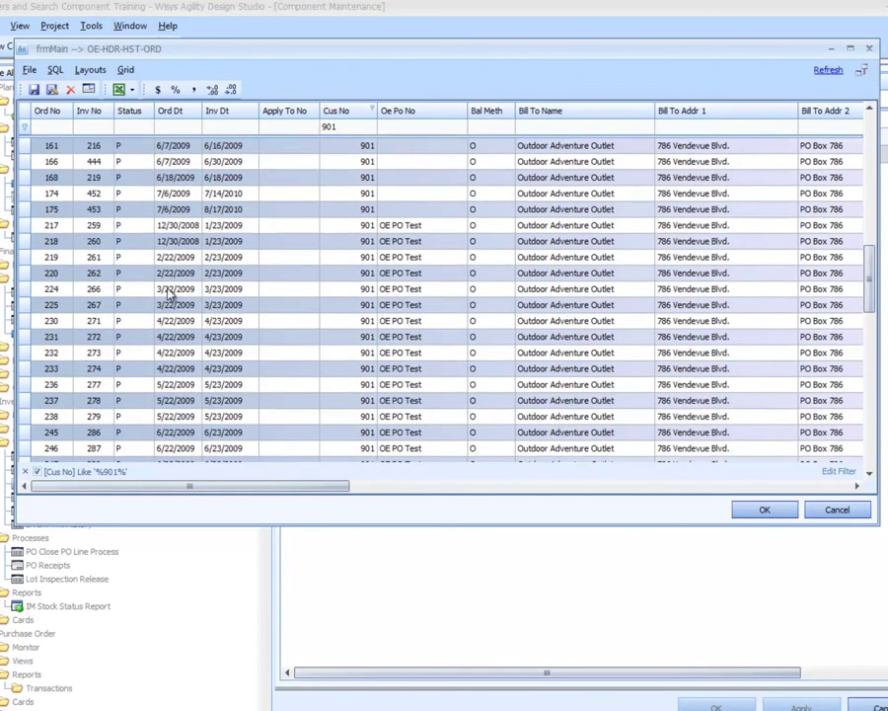
{"action": "scroll", "coordinate": [153, 304], "scroll_direction": "down", "scroll_amount": 3}
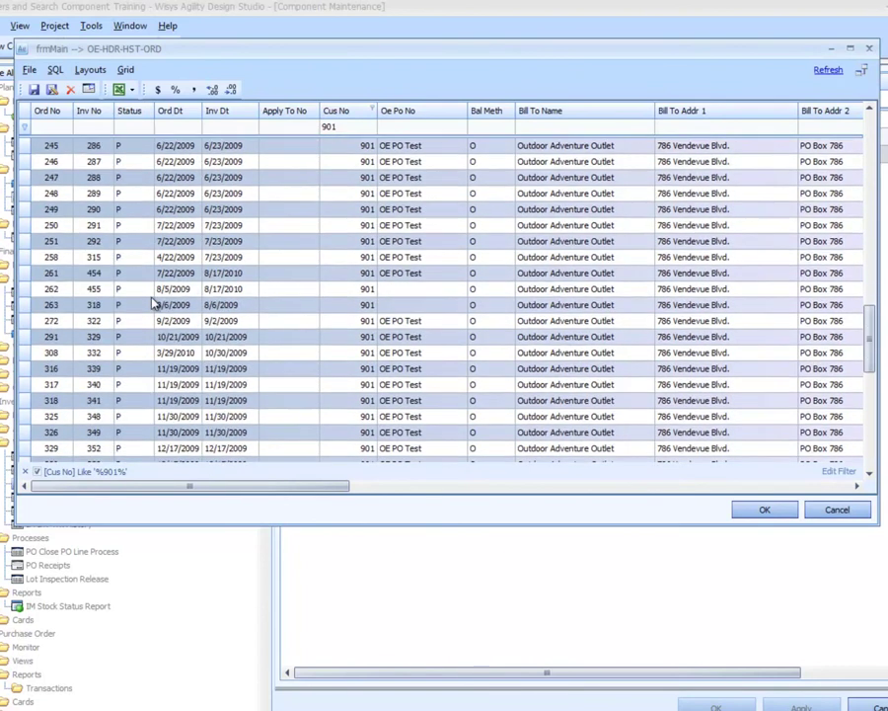
{"action": "scroll", "coordinate": [153, 304], "scroll_direction": "down", "scroll_amount": 3}
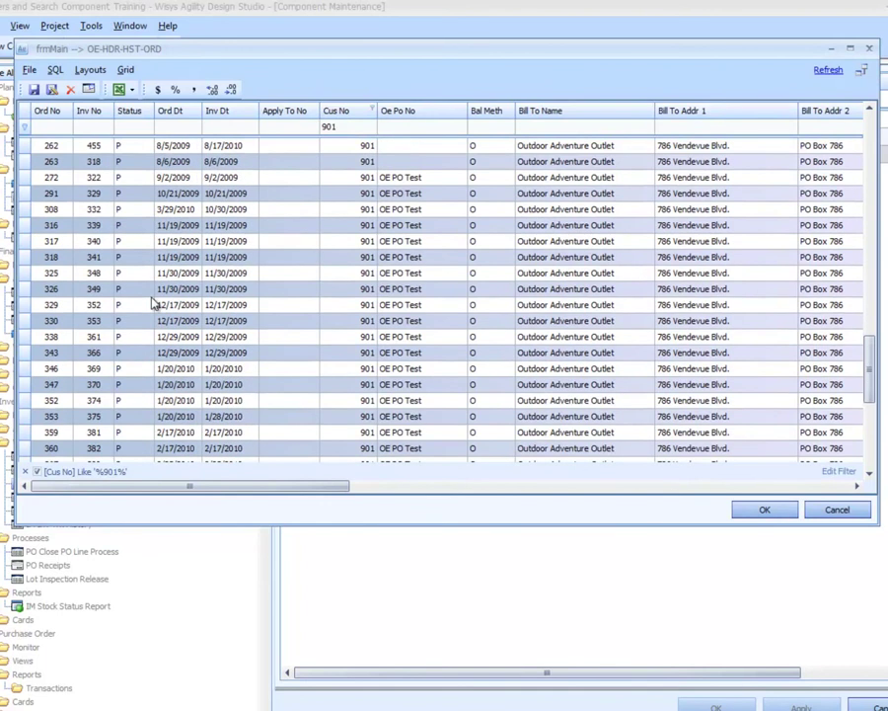
{"action": "left_click", "coordinate": [77, 372]}
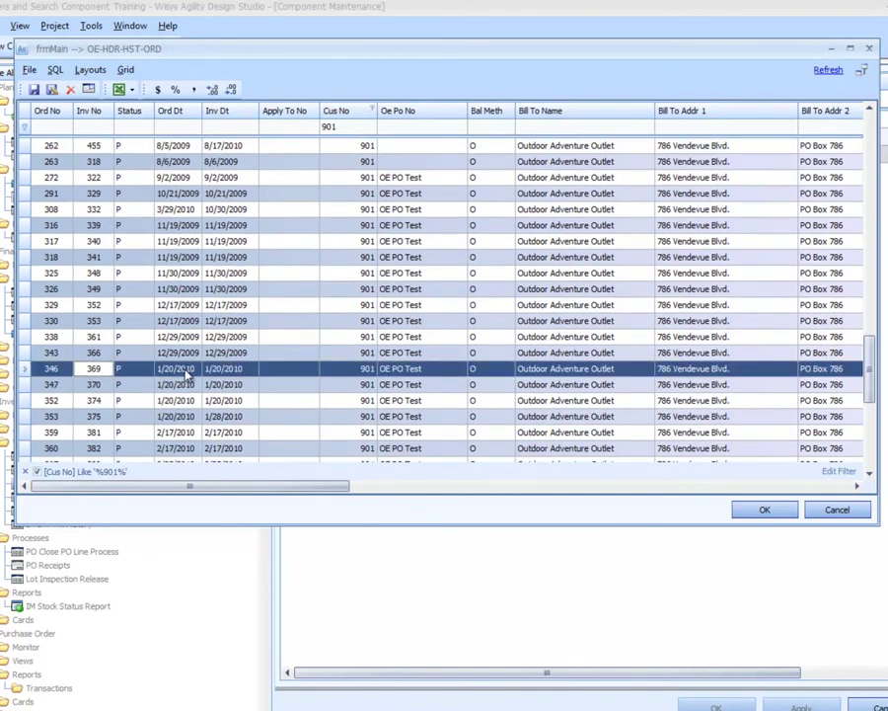
{"action": "double_click", "coordinate": [65, 369]}
Step: Filter the ending Ord No search by Outdoor Adventure Outlet's customer number, sort orders descending and choose the one dated 9/22/2010
{"action": "left_click", "coordinate": [861, 215]}
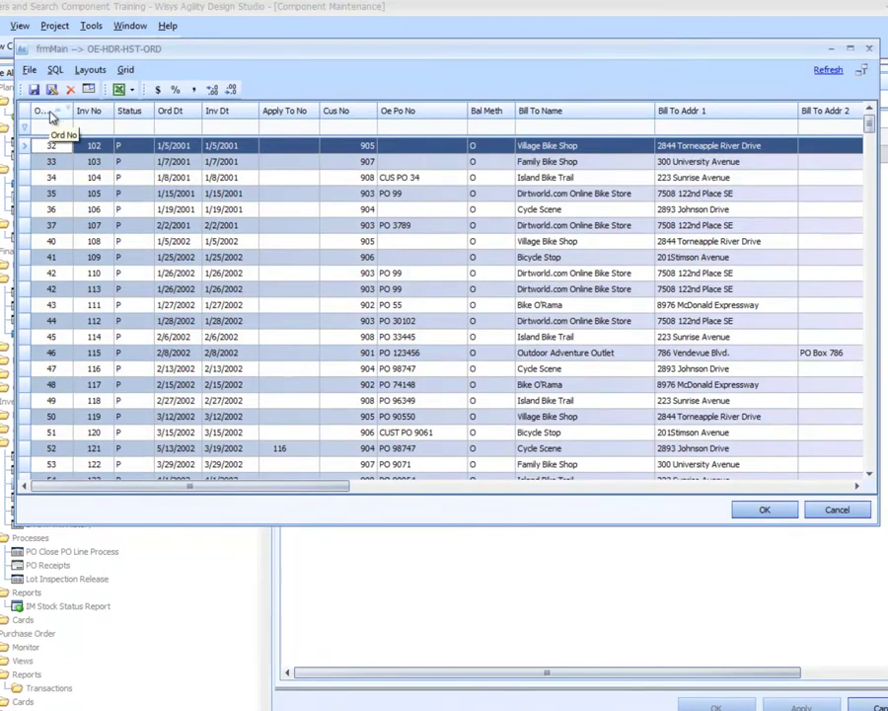
{"action": "left_click", "coordinate": [346, 127]}
{"action": "type", "text": "901"}
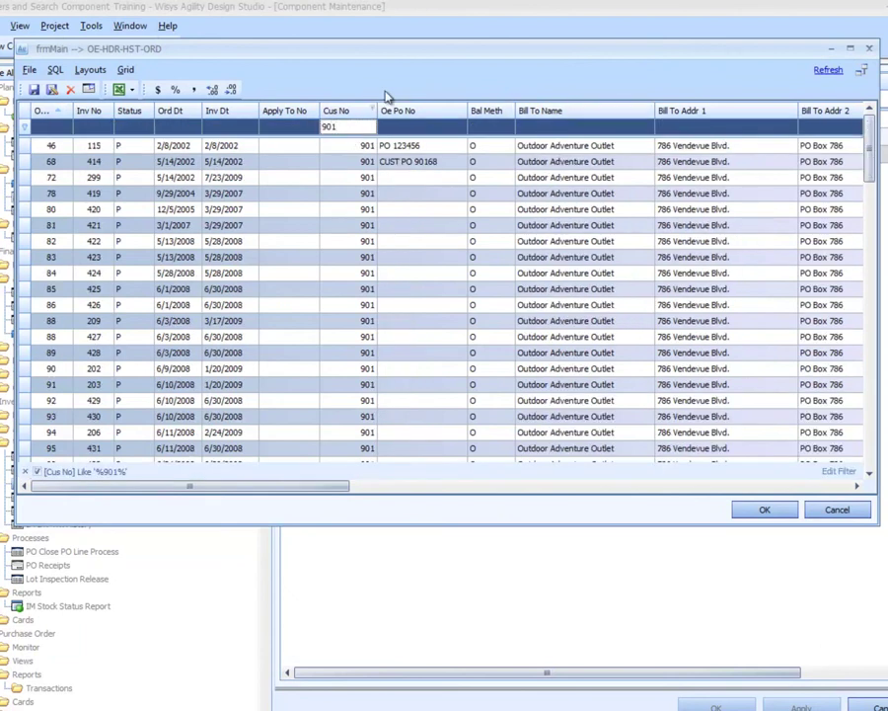
{"action": "left_click", "coordinate": [44, 111]}
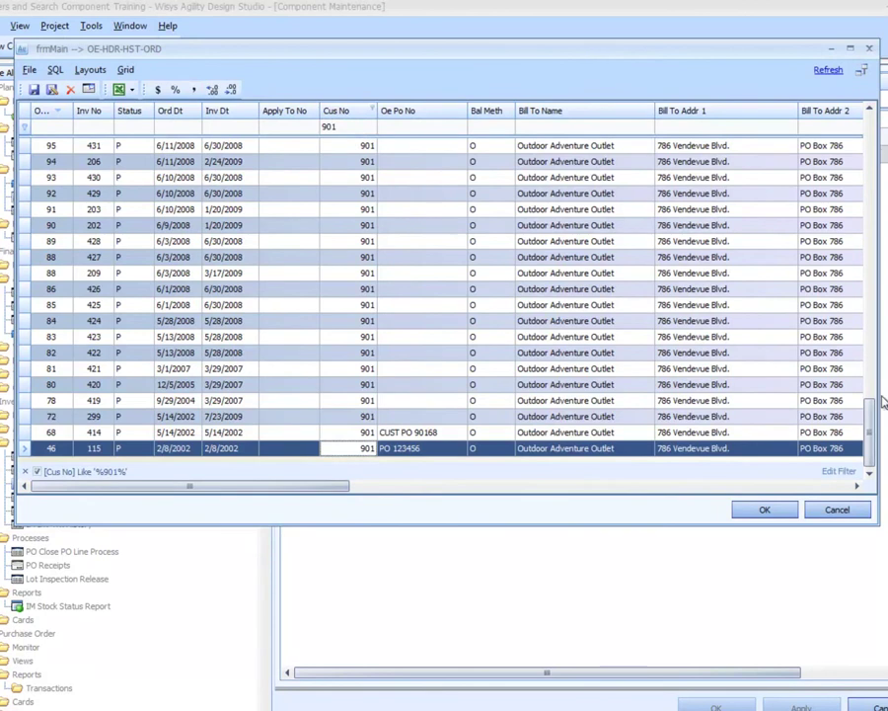
{"action": "left_click_drag", "start_coordinate": [869, 420], "coordinate": [844, 104]}
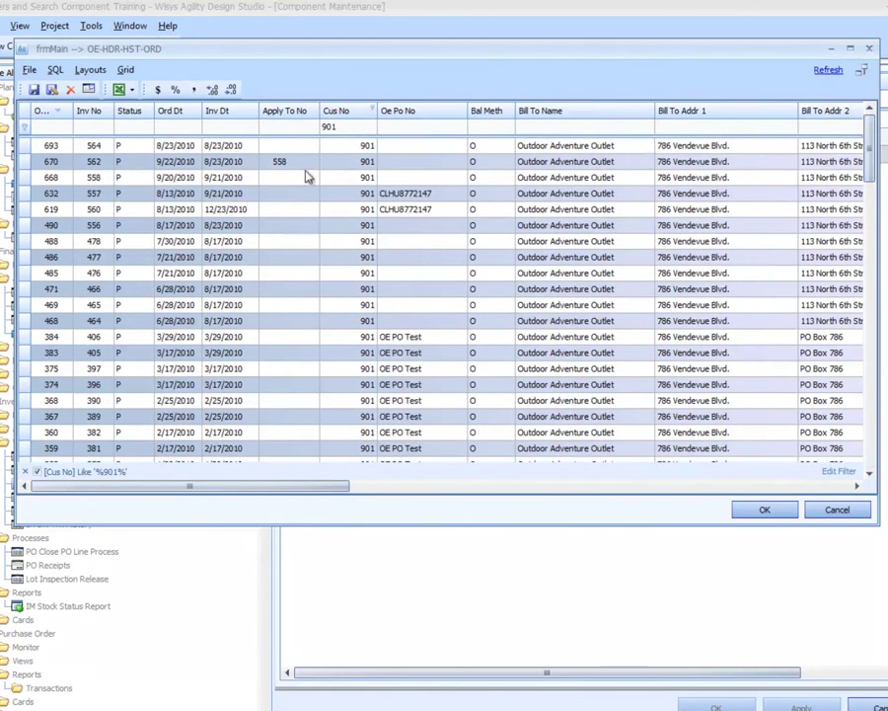
{"action": "double_click", "coordinate": [65, 161]}
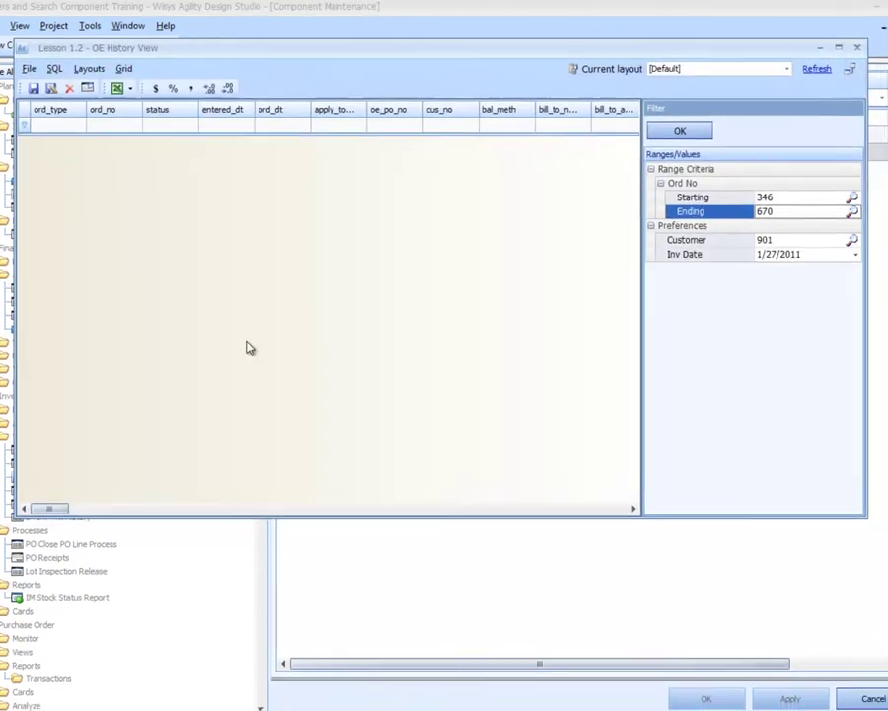
Step: Set the Inv Date filter to January 1, 2010
{"action": "left_click", "coordinate": [860, 254]}
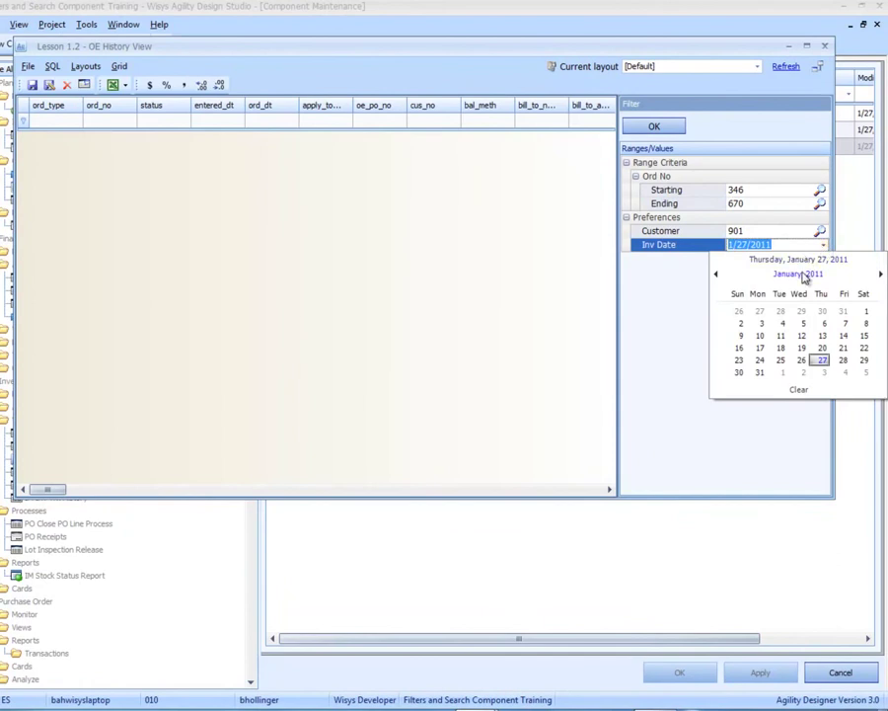
{"action": "left_click", "coordinate": [801, 274]}
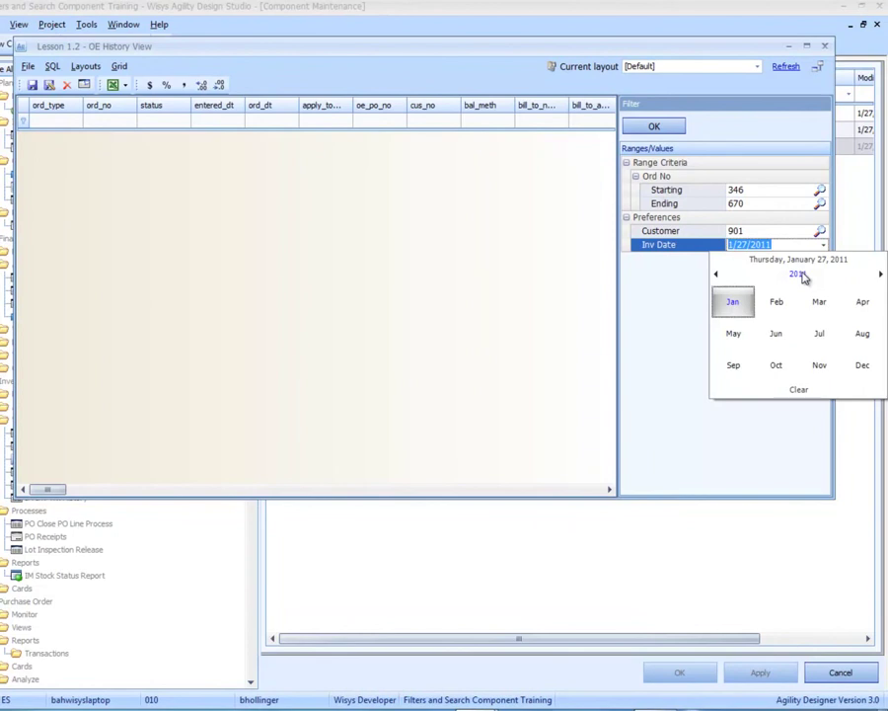
{"action": "left_click", "coordinate": [717, 275]}
{"action": "left_click", "coordinate": [731, 301]}
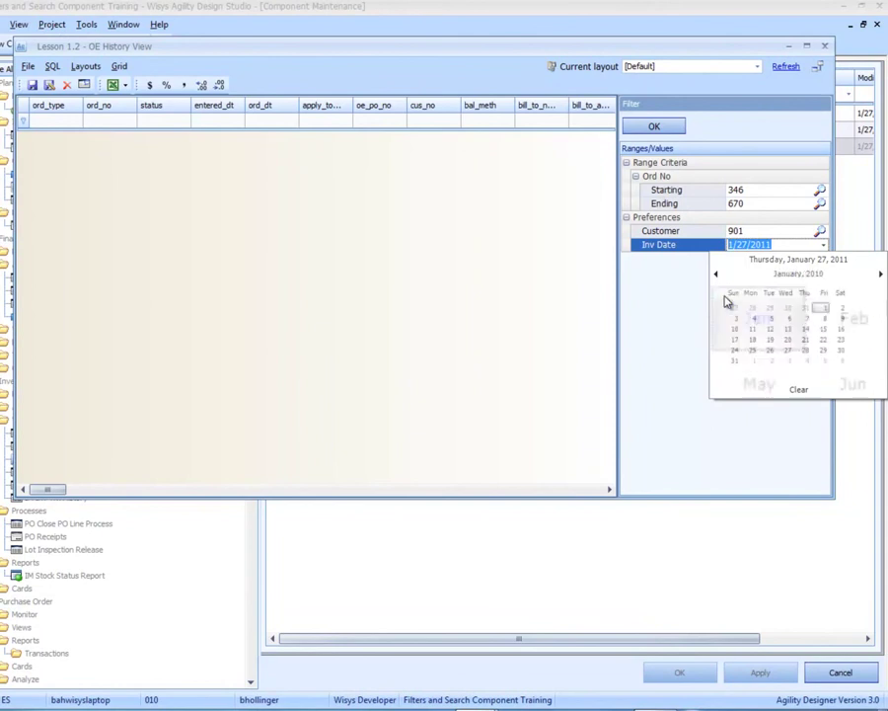
{"action": "left_click", "coordinate": [844, 311]}
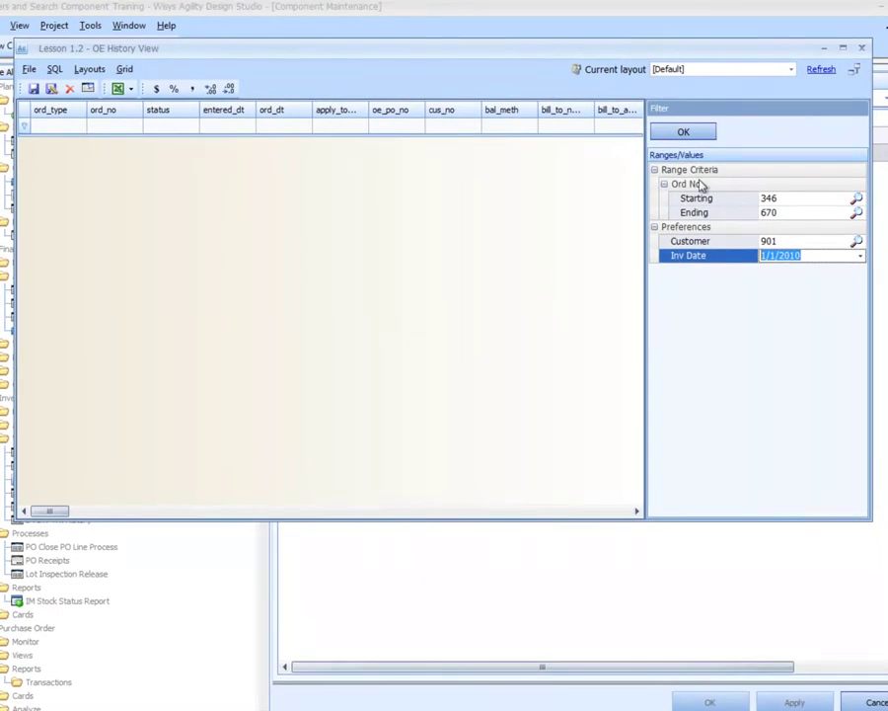
Step: Run the order history grid with the entered filter values and auto-format its columns with readable headings and fitted widths
{"action": "left_click", "coordinate": [683, 135]}
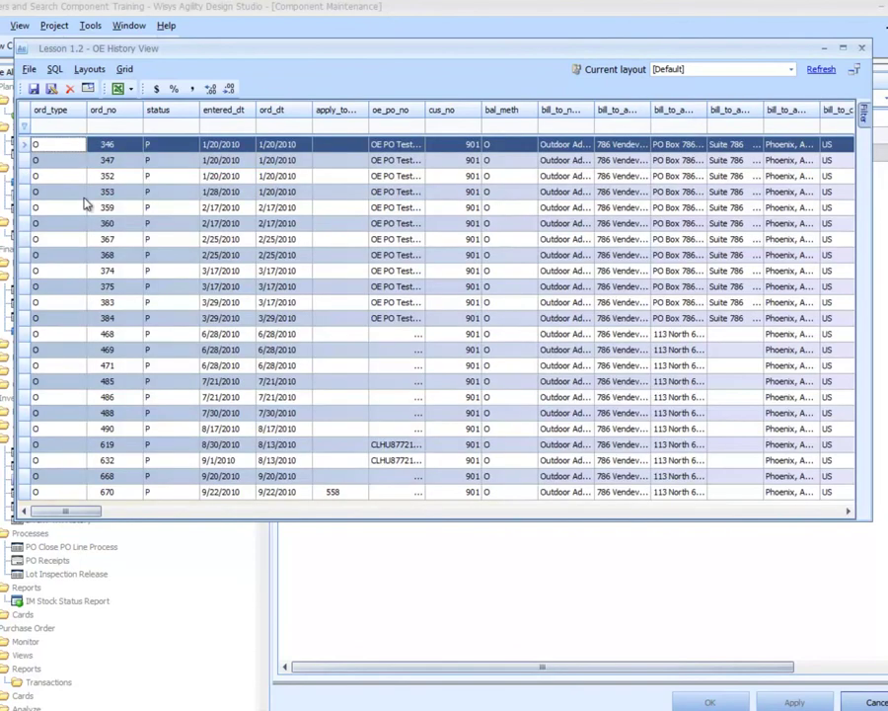
{"action": "left_click", "coordinate": [88, 91]}
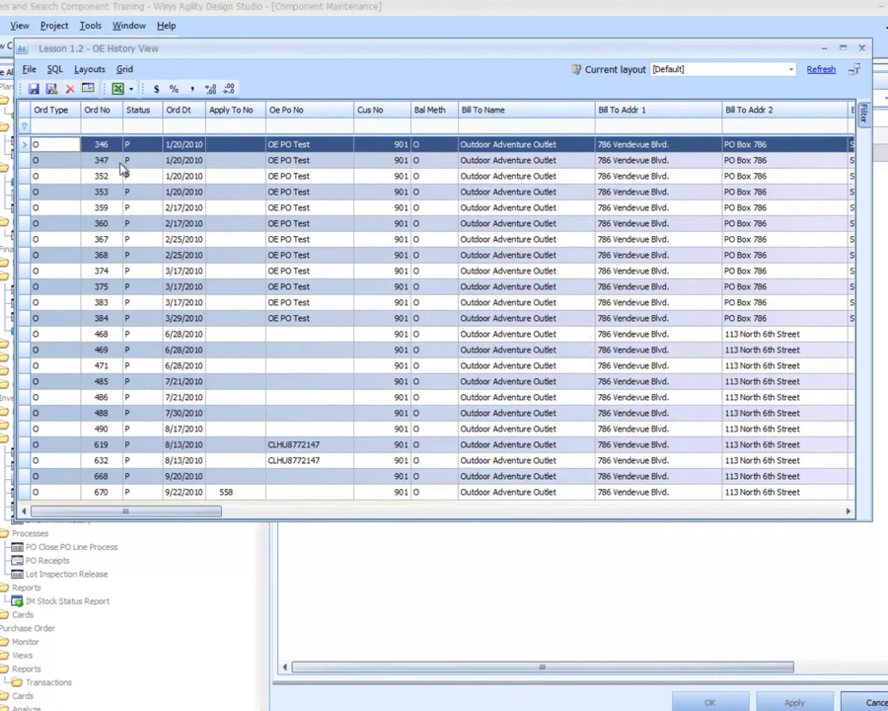